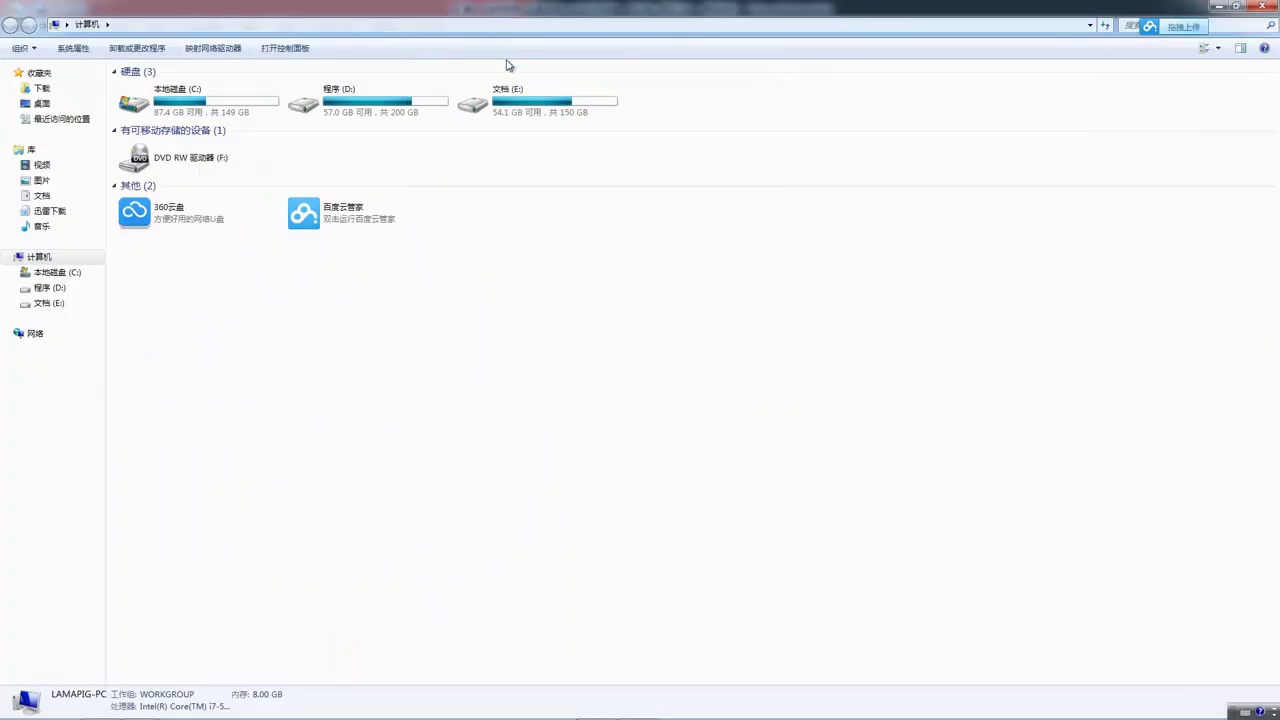
Launch the eric4 IDE from its batch file in the Anaconda folder on drive D
double_click(340, 118)
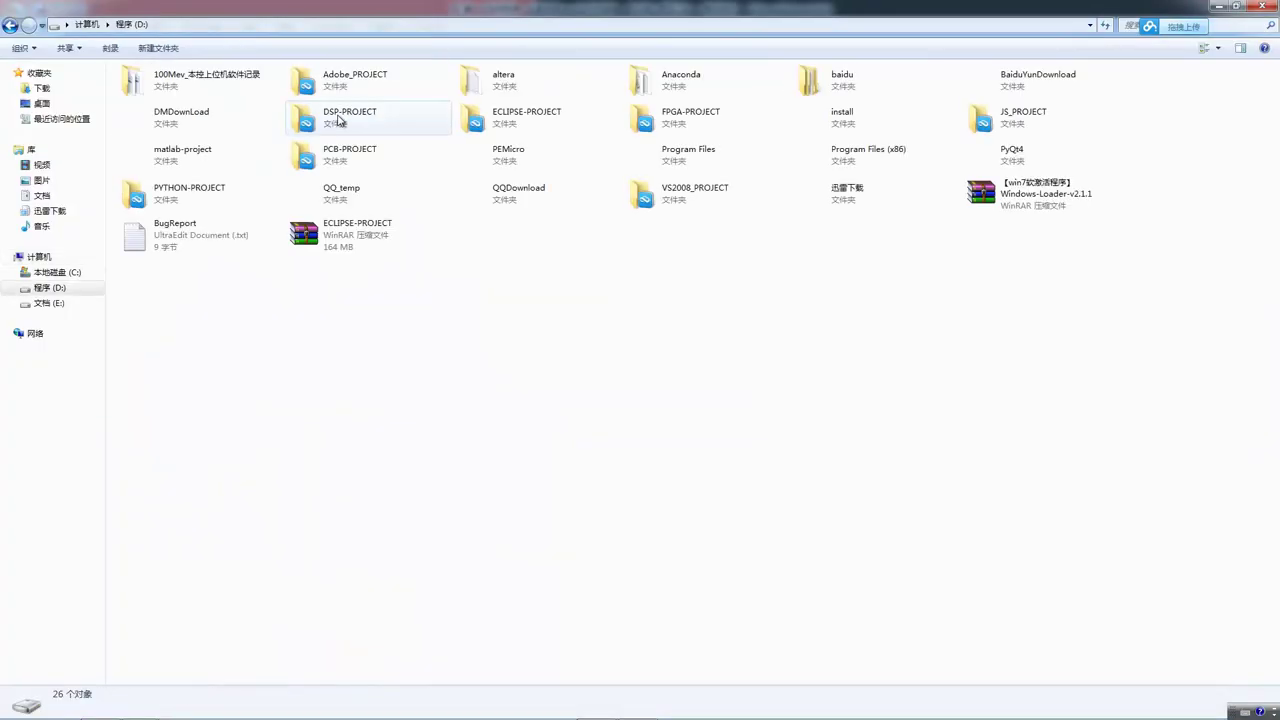
double_click(677, 83)
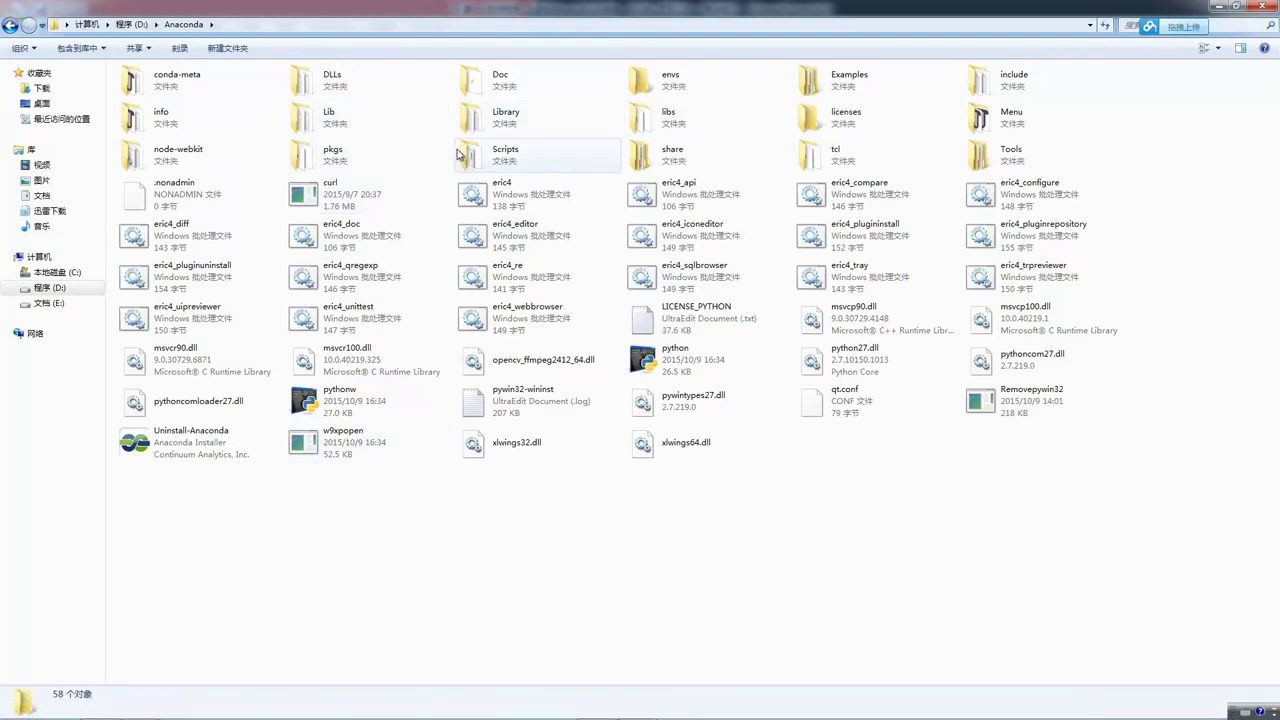
click(480, 190)
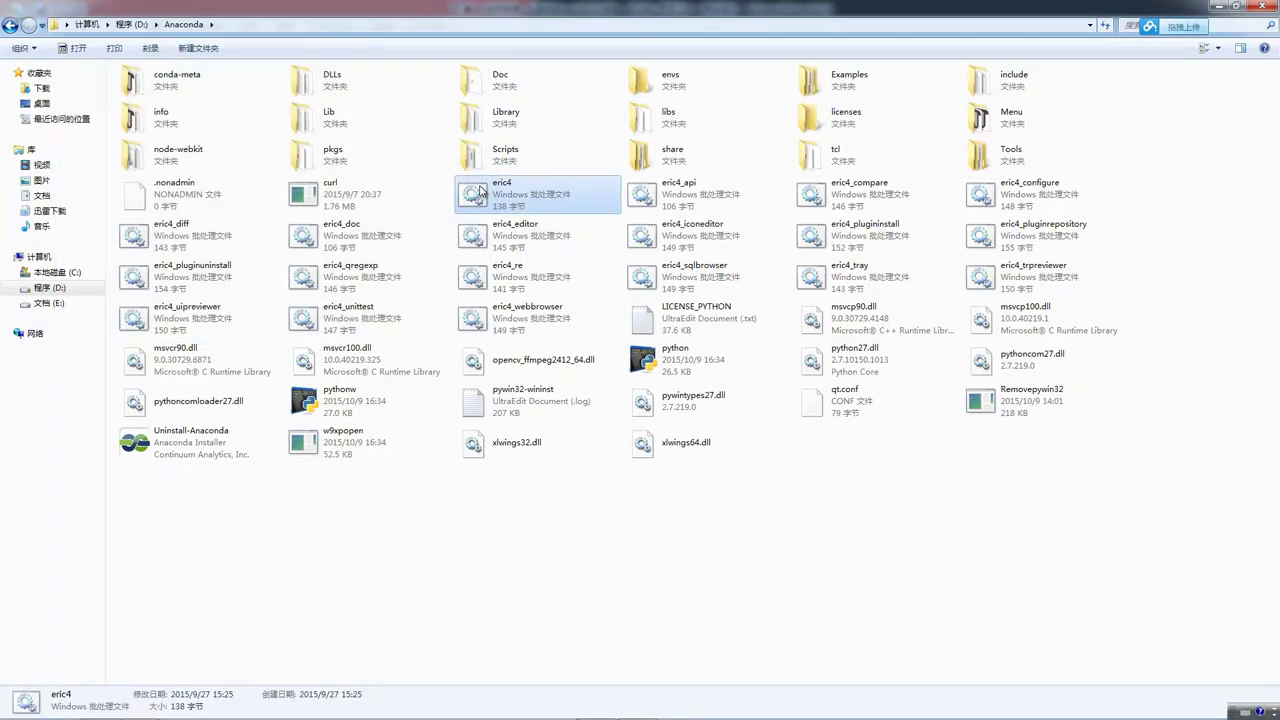
double_click(480, 190)
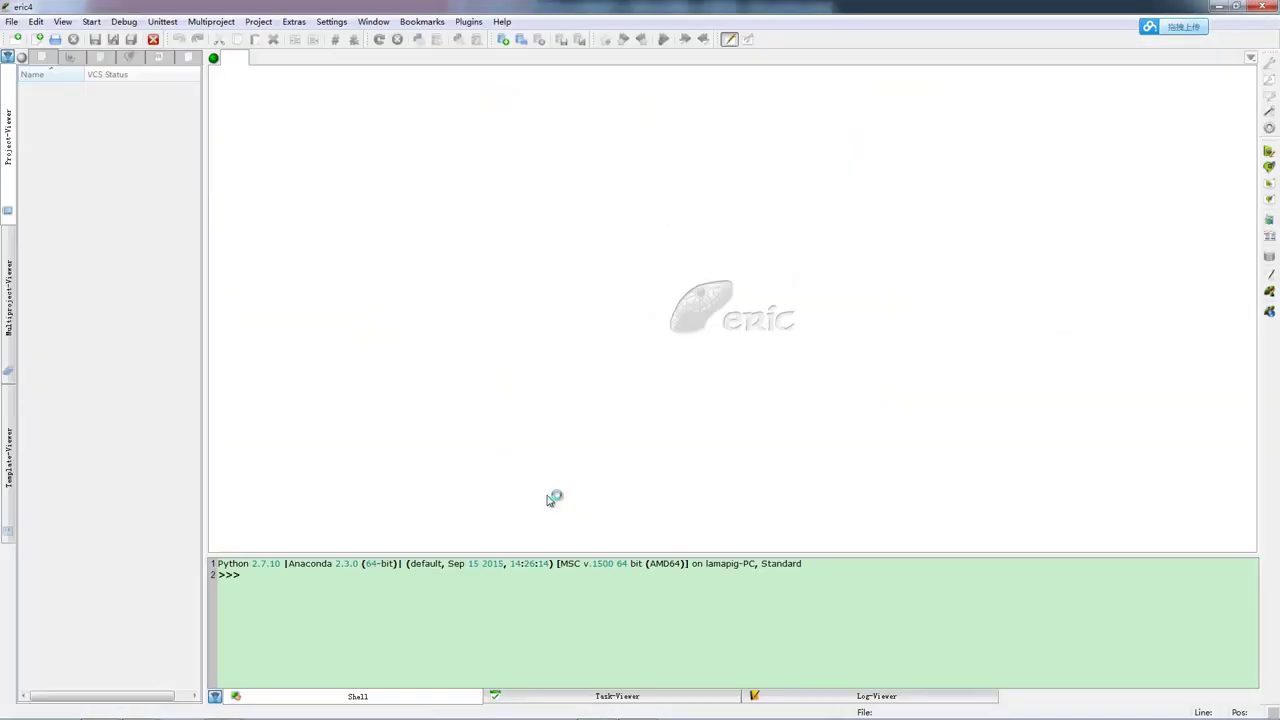
Create a Python Qt4 GUI project named my_excel in the directory D:\PYTHON-PROJECT\PyQt\my_excel
click(262, 24)
mouse_move(330, 77)
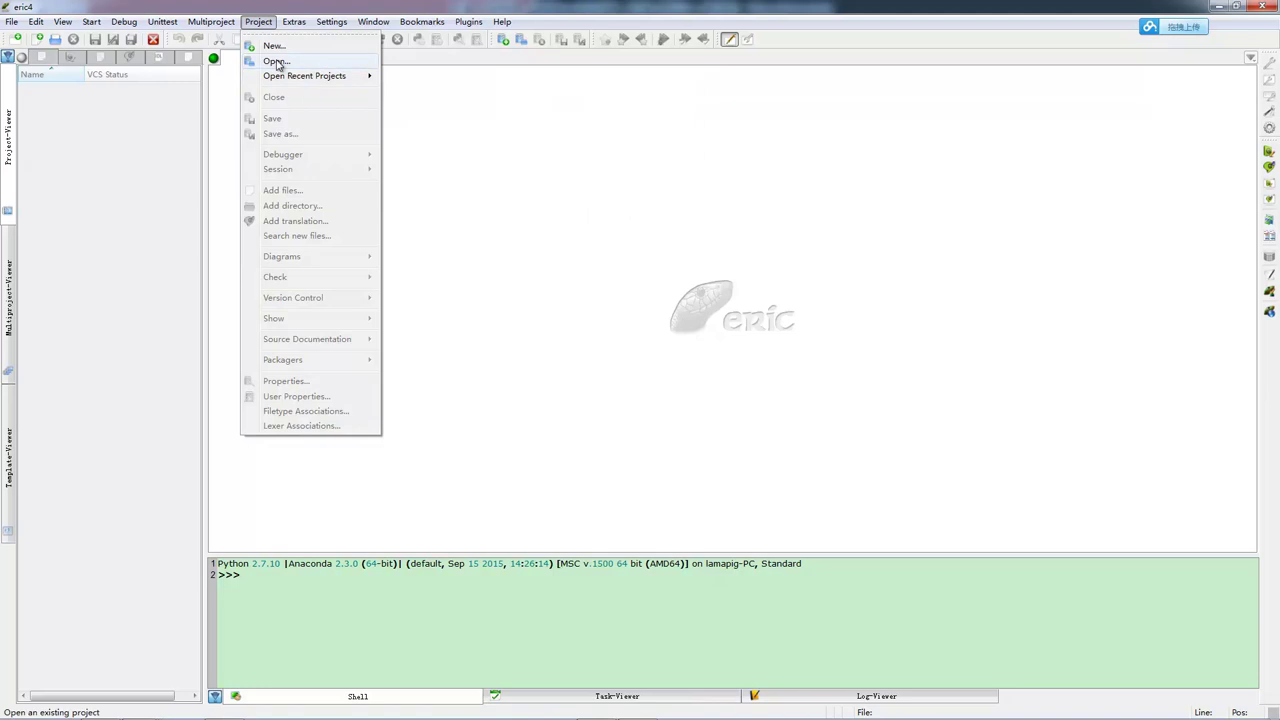
click(271, 47)
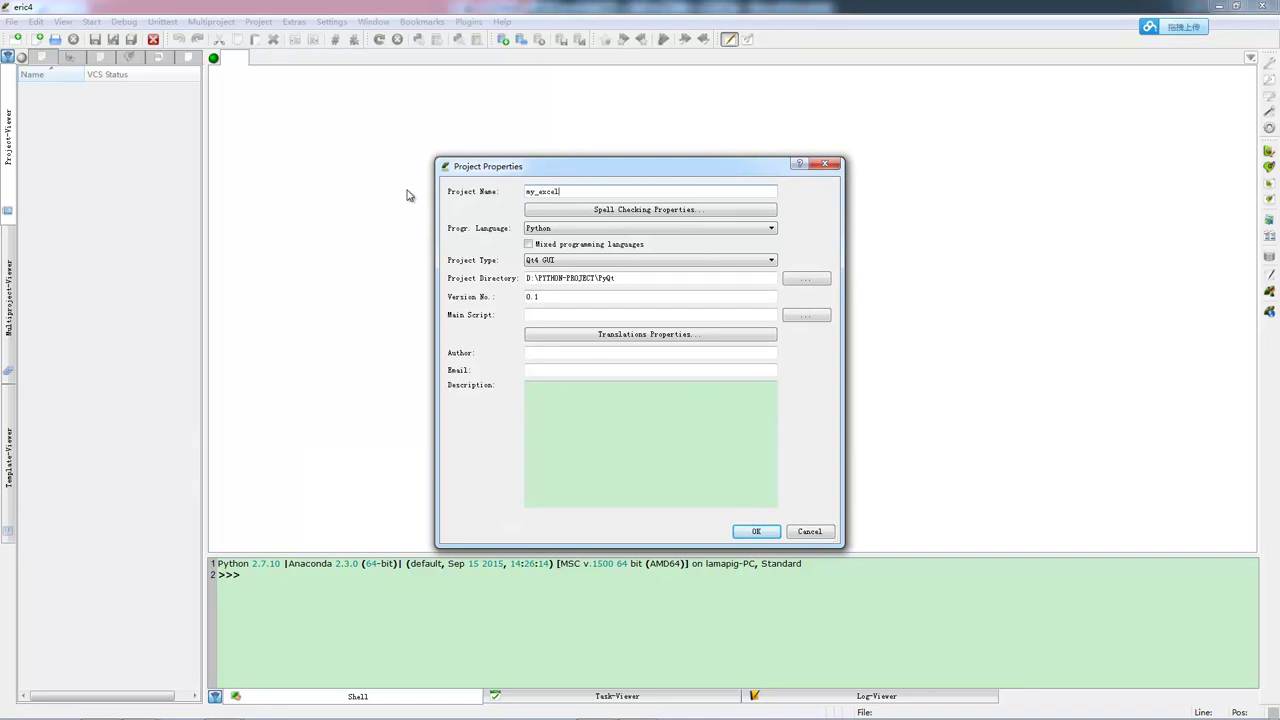
click(651, 279)
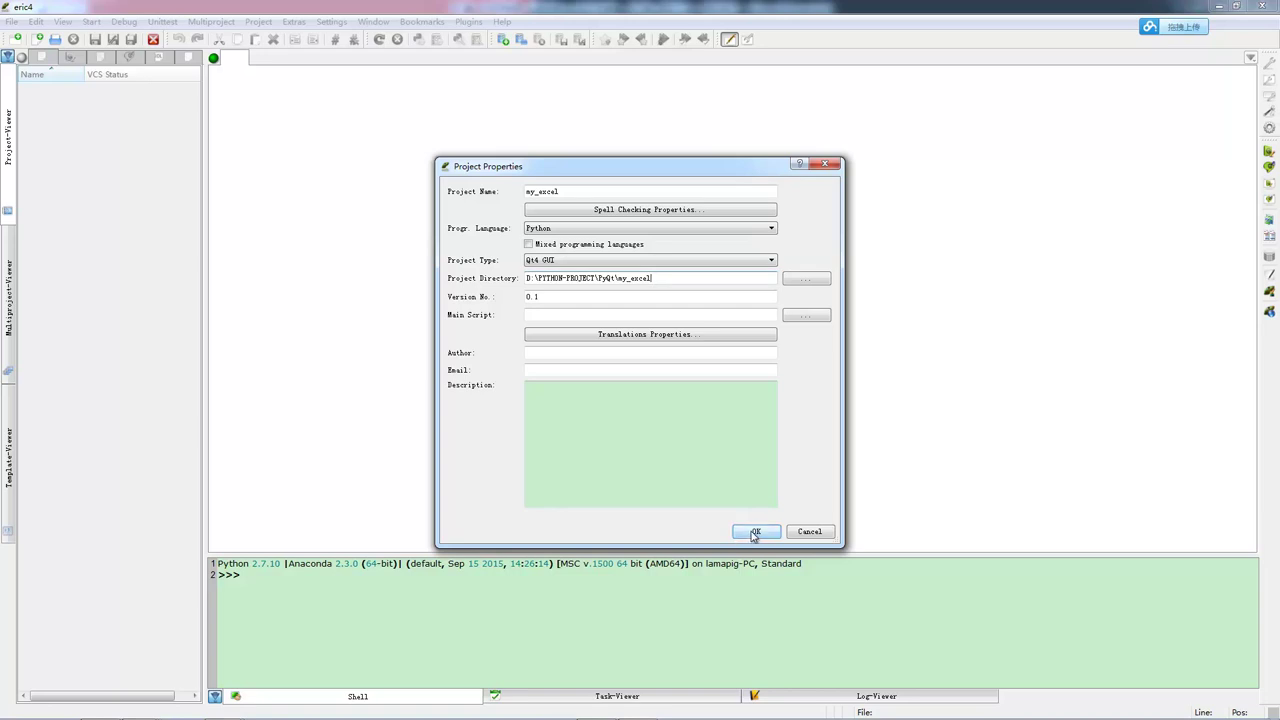
click(754, 532)
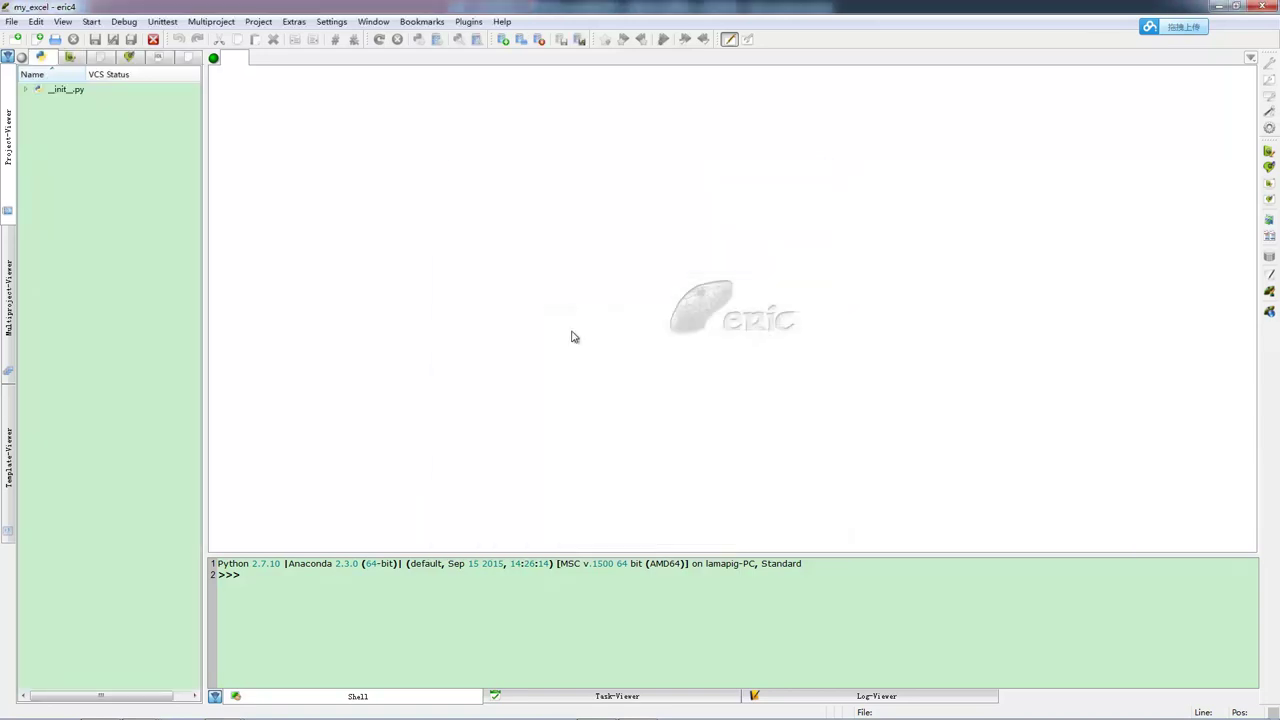
Start a new form of type Main Window in the my_excel project
click(70, 57)
right_click(76, 109)
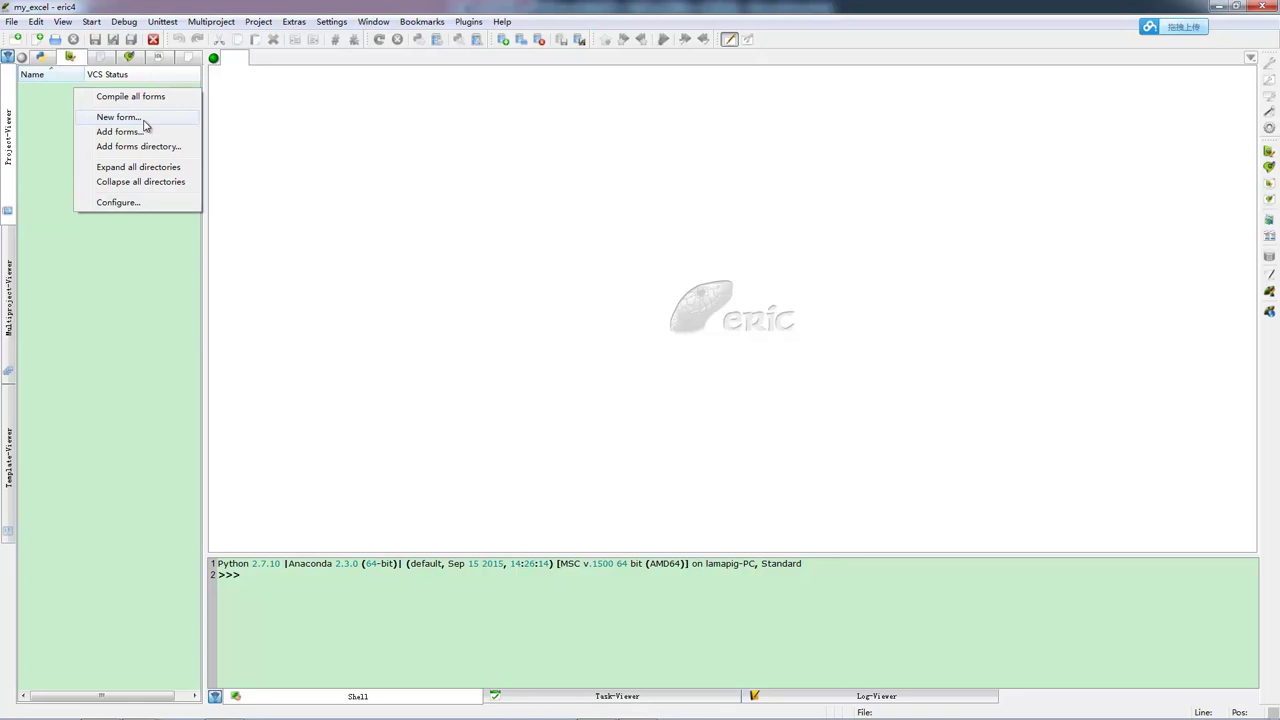
click(118, 117)
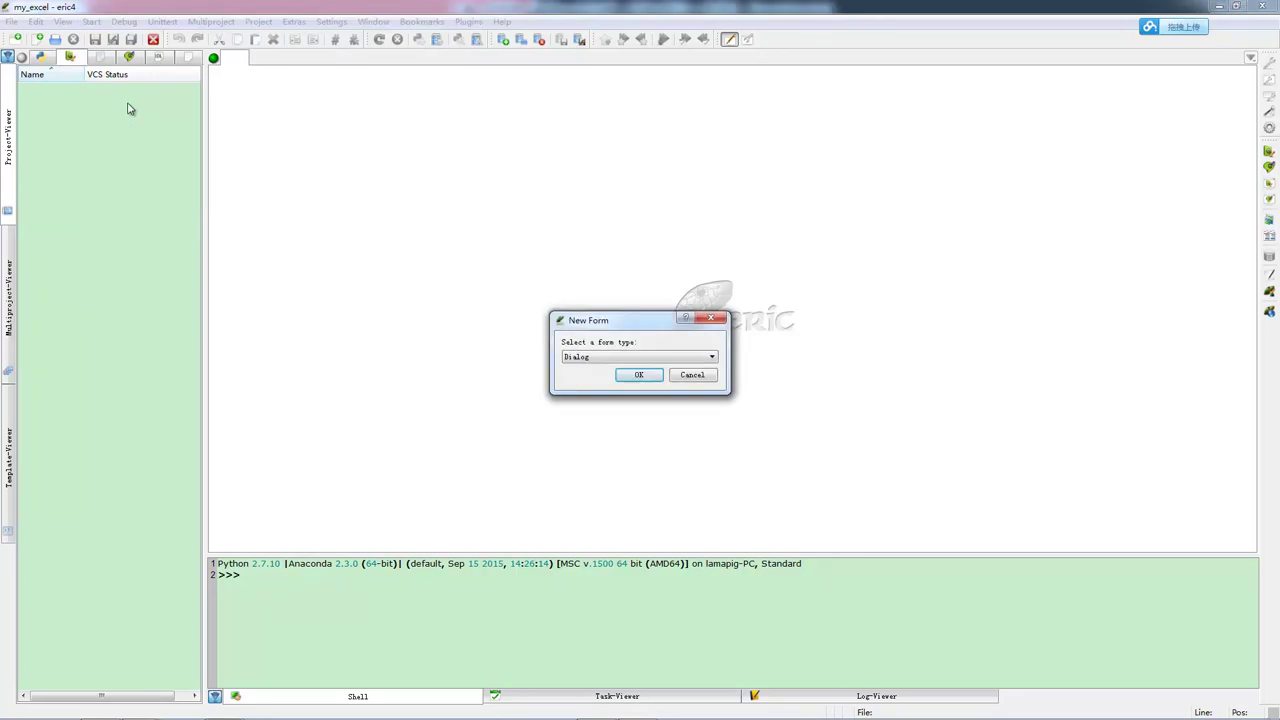
click(712, 360)
click(650, 386)
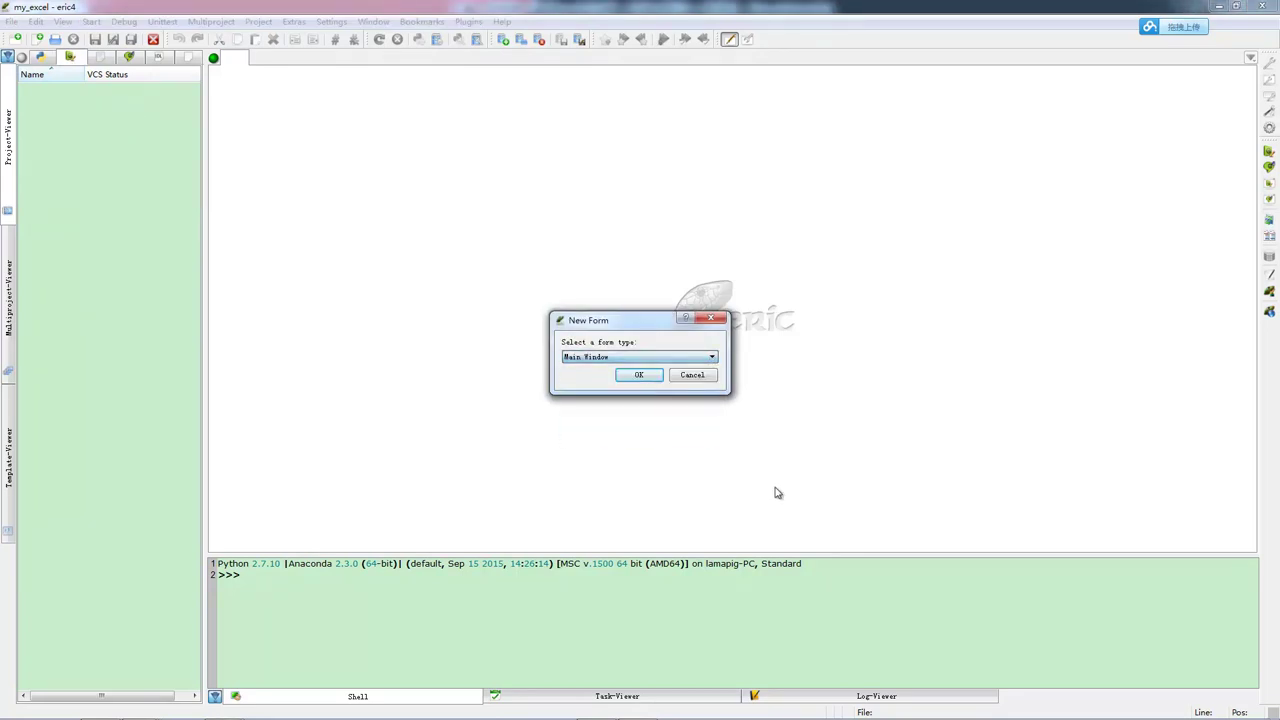
click(643, 374)
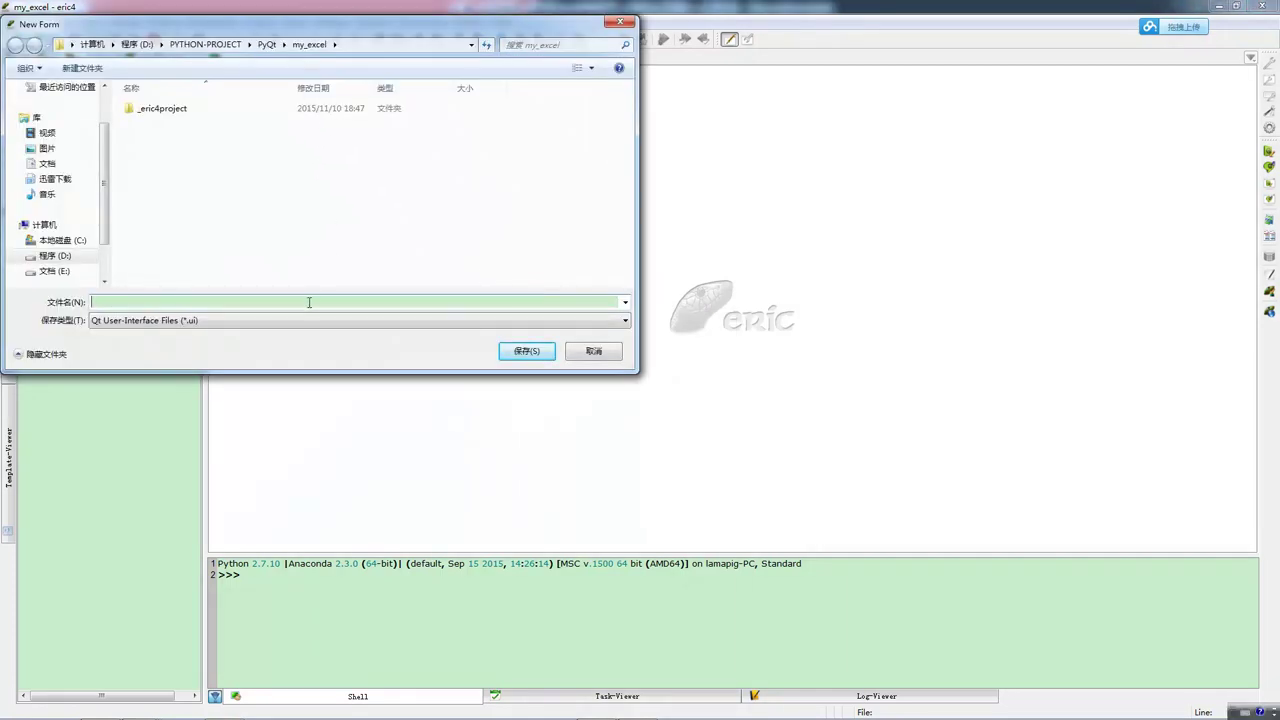
Save the new form as a Qt user-interface file named my_excel in the project folder
text(my_excel)
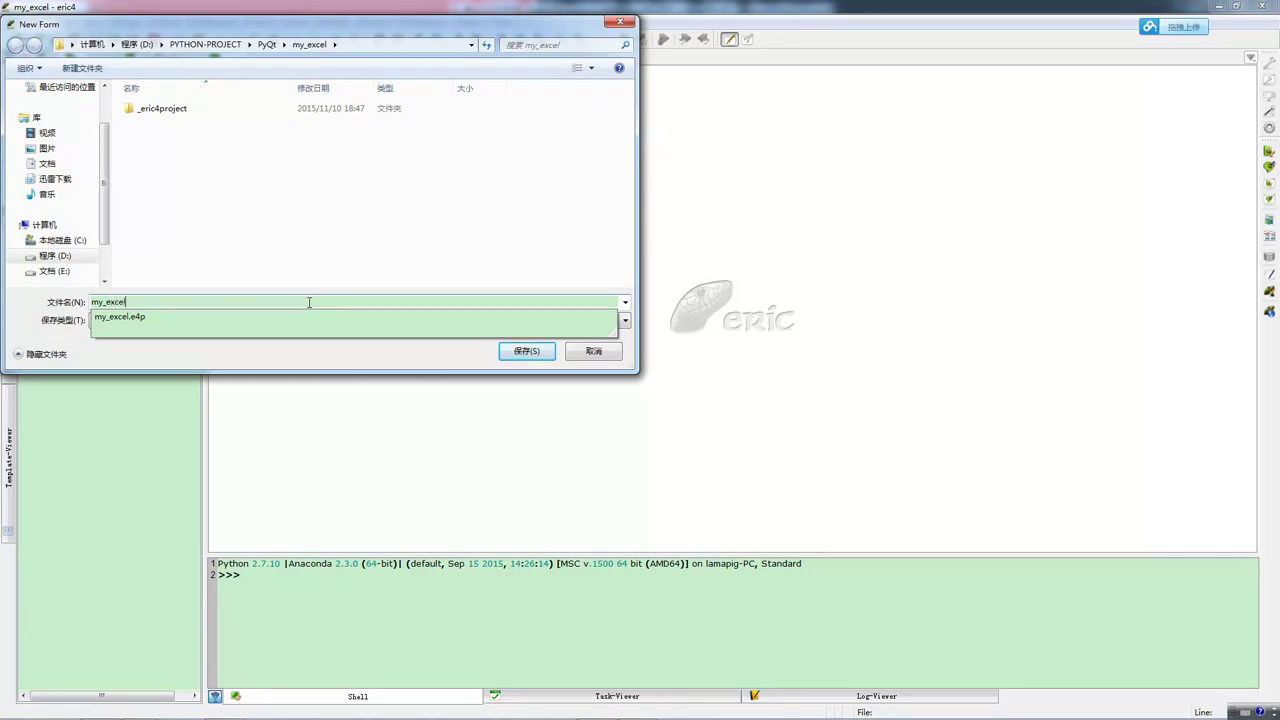
text(.ui)
key(BackSpace)
key(BackSpace)
key(BackSpace)
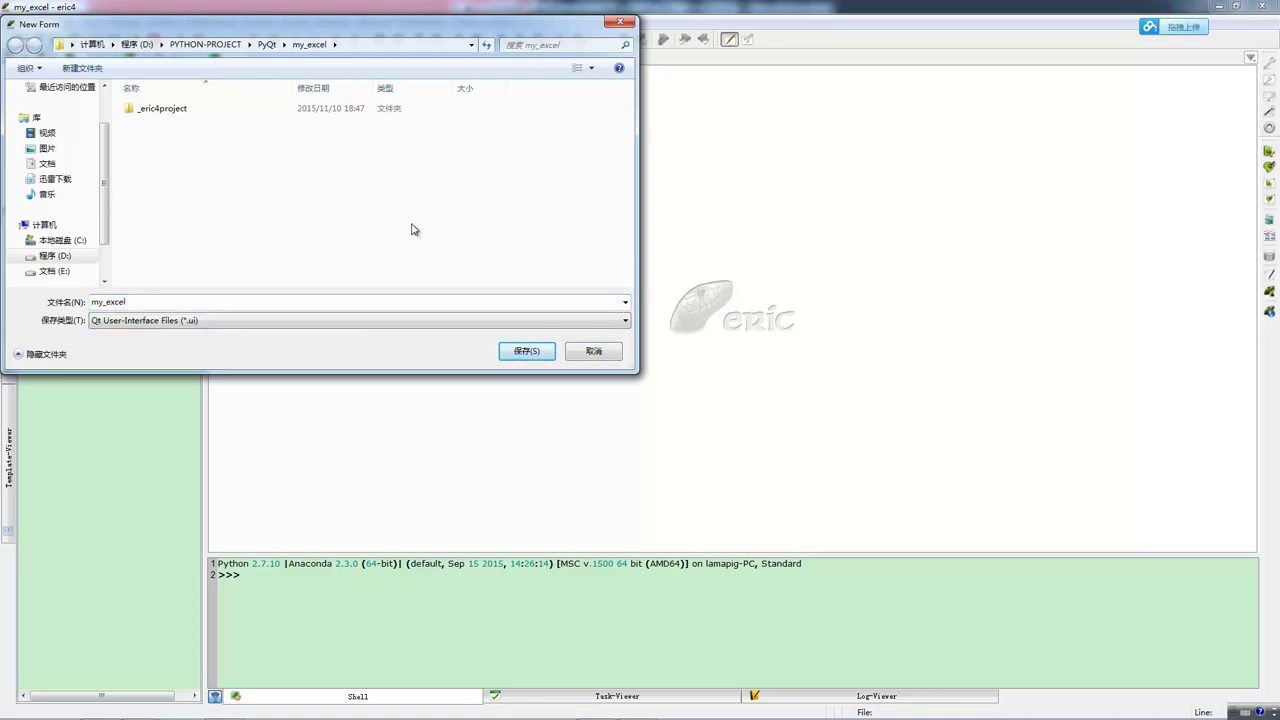
click(516, 350)
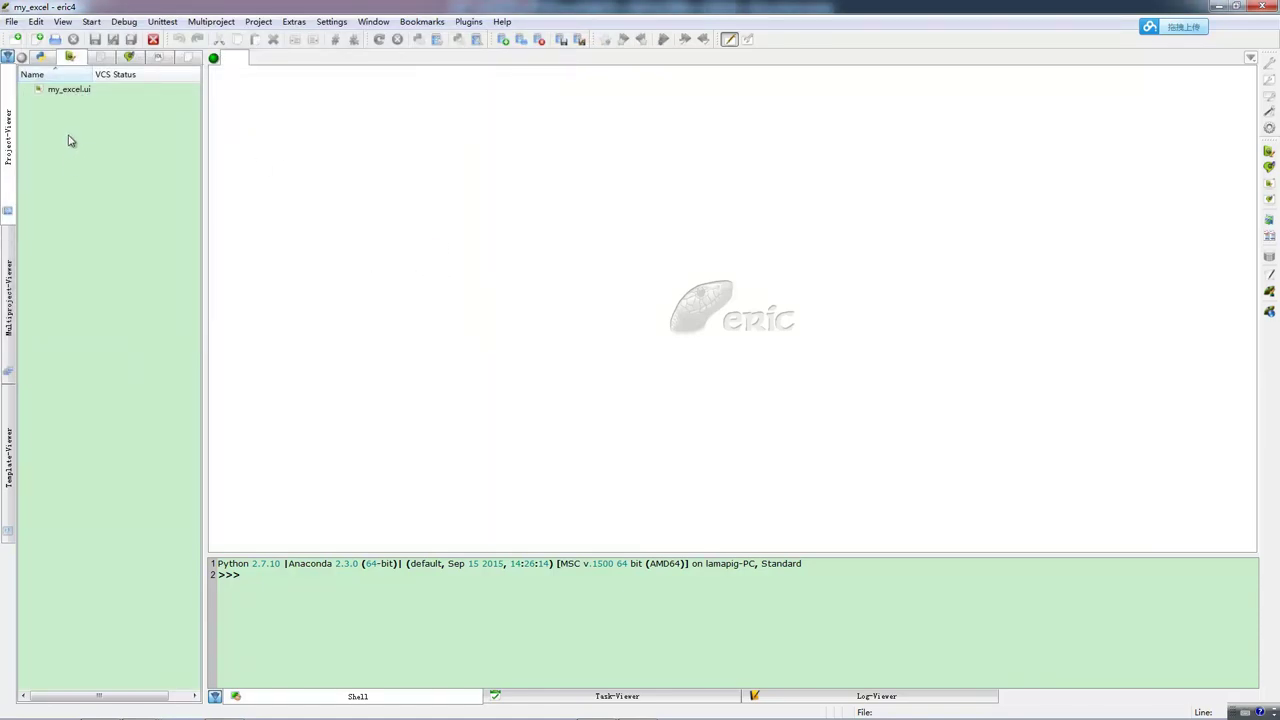
Open my_excel.ui in Qt Designer, add a Text Browser about 761 x 451 filling most of the main window, and save the form
double_click(68, 89)
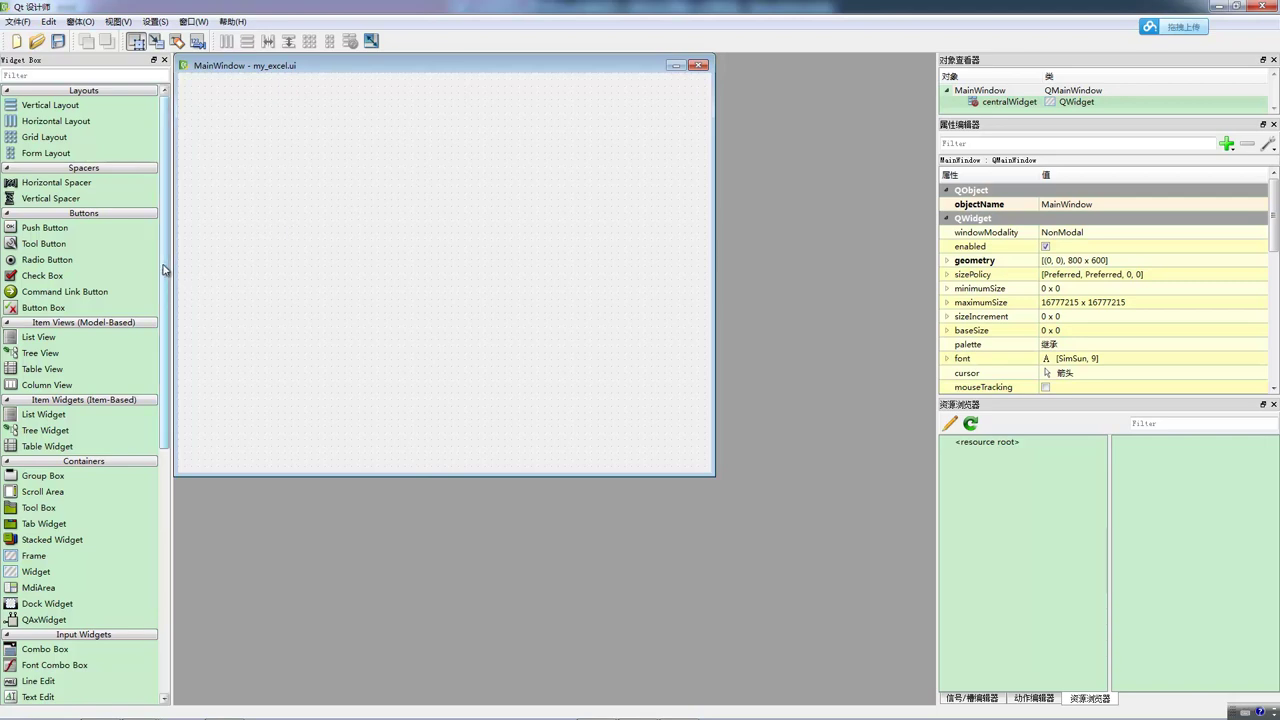
scroll(163, 320, down, 5)
drag(157, 365, 160, 500)
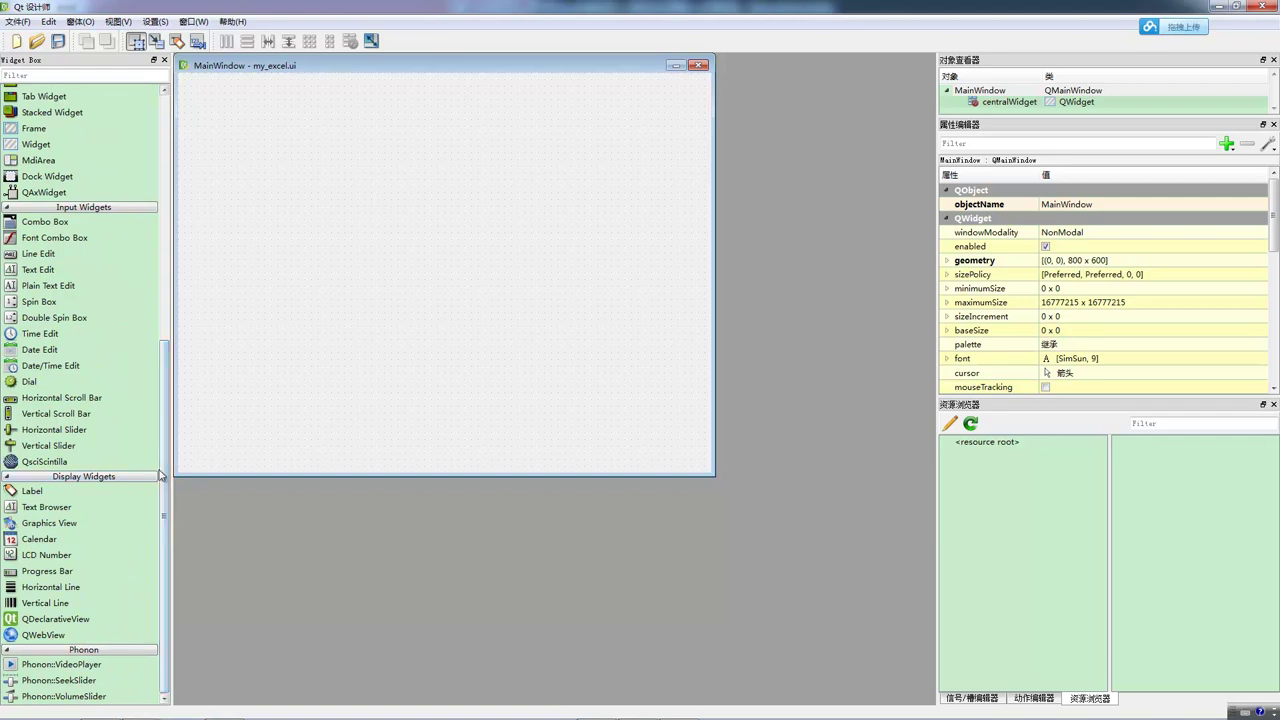
drag(40, 508, 252, 137)
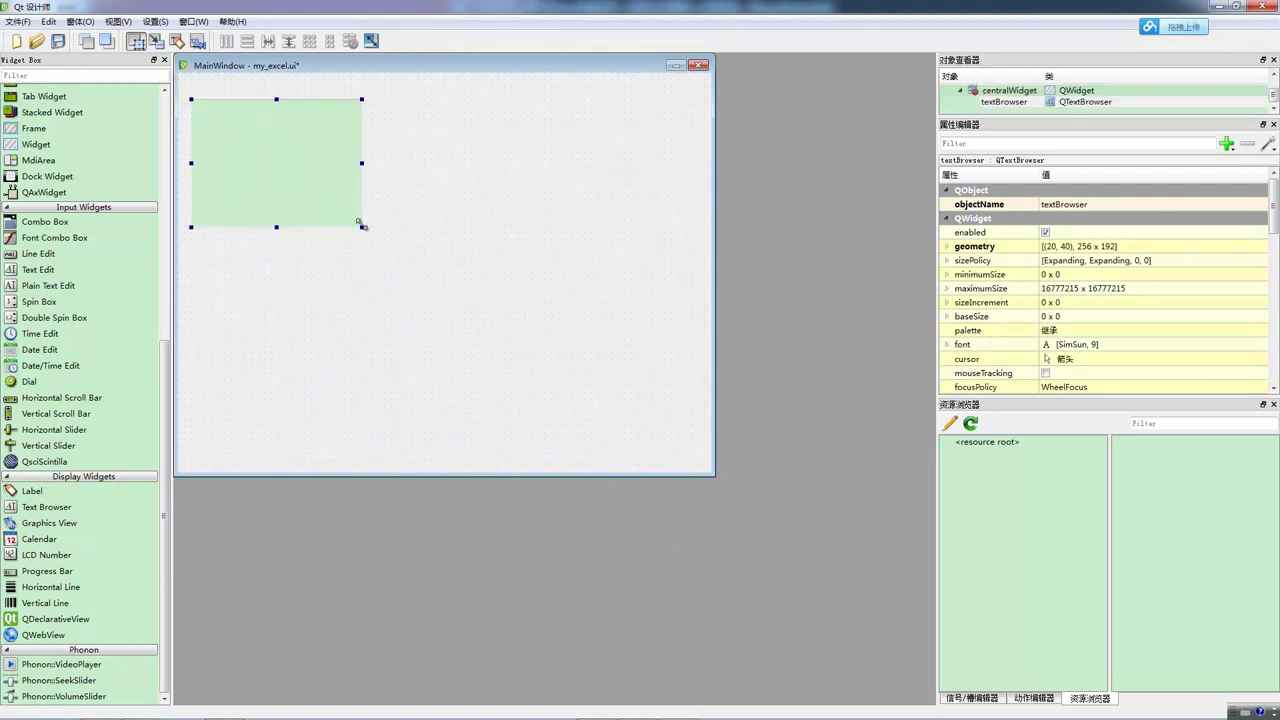
drag(362, 227, 701, 406)
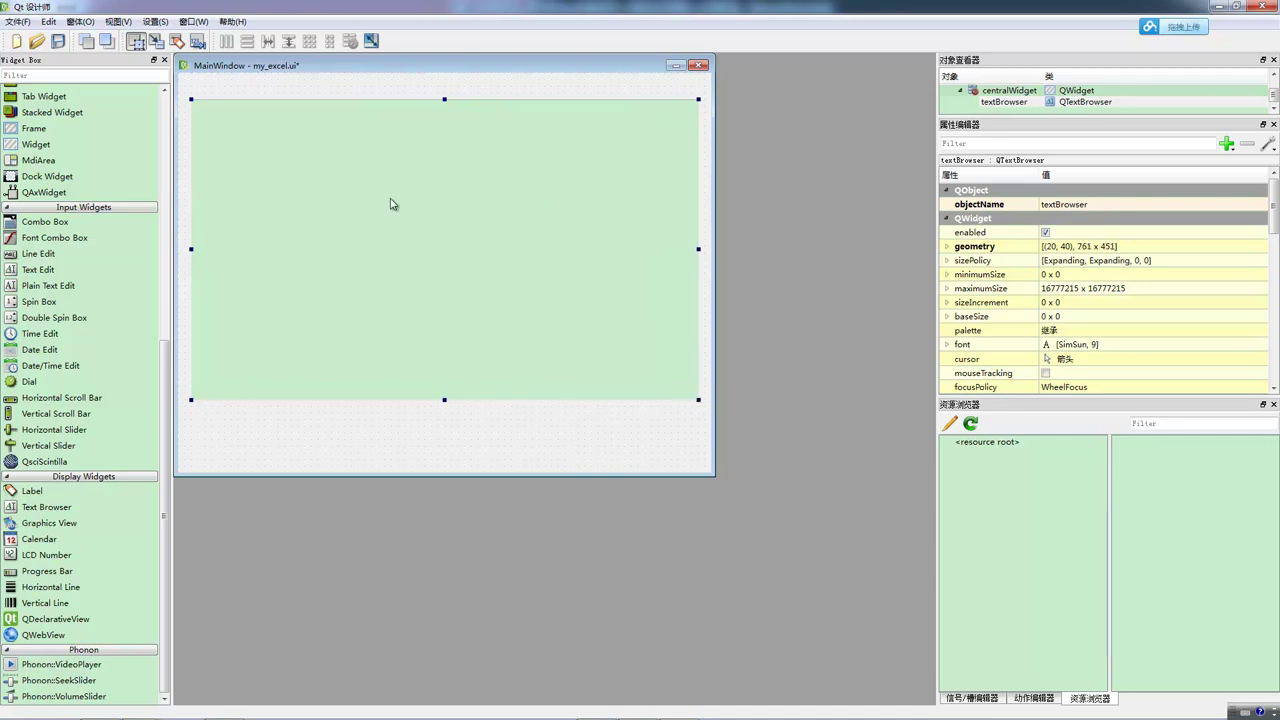
click(58, 41)
Add a Push Button below the text browser at about (130, 520) and label it 浏览文件夹
drag(166, 368, 145, 120)
drag(42, 228, 266, 425)
double_click(290, 428)
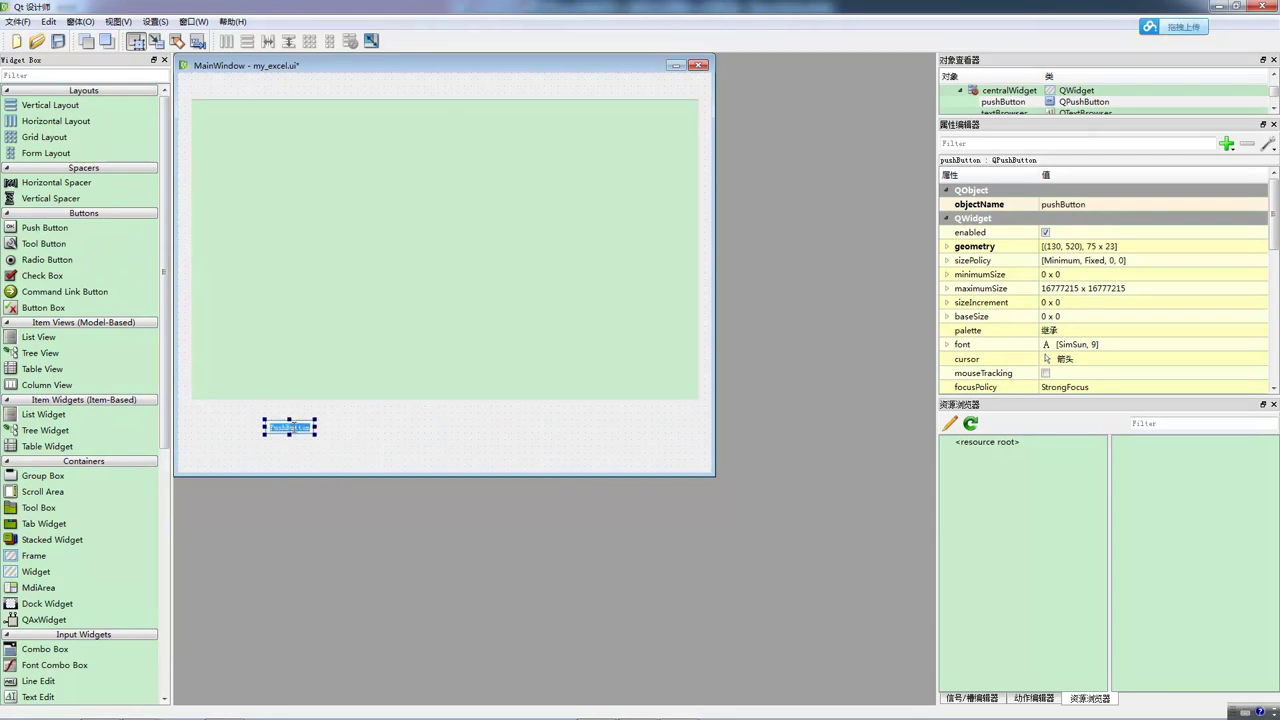
text(liulanwenjianjia)
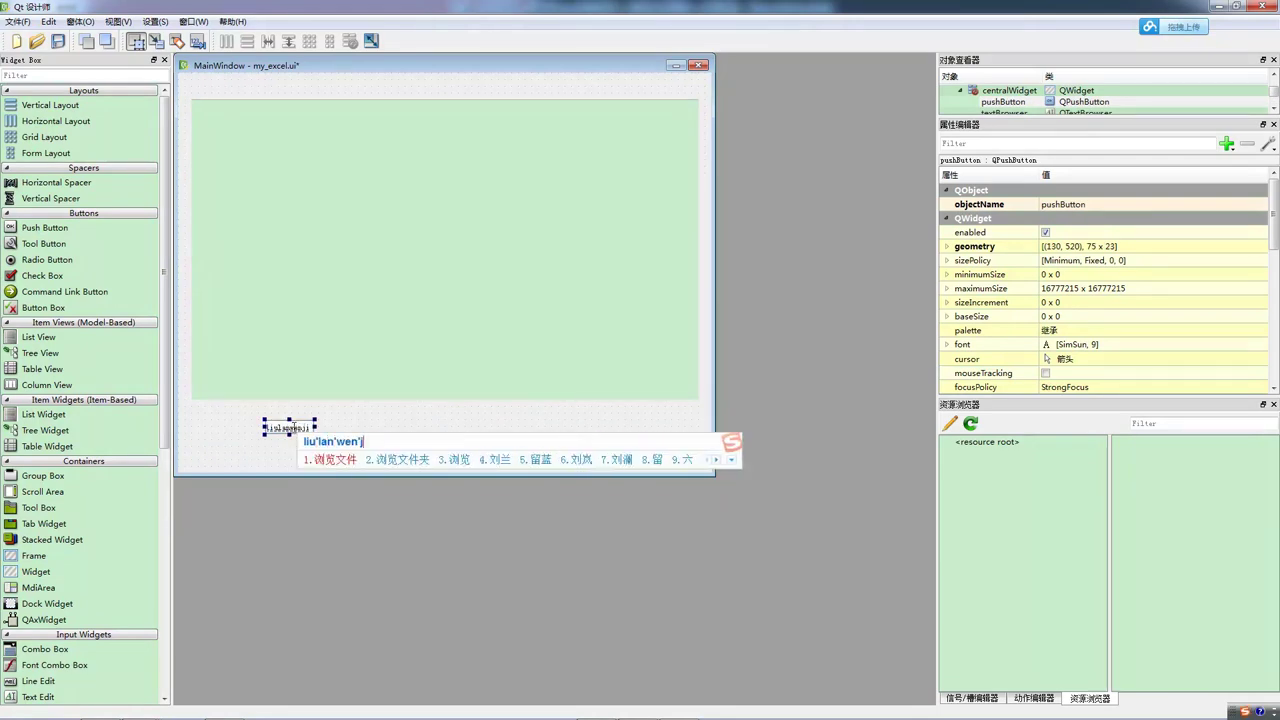
key(space)
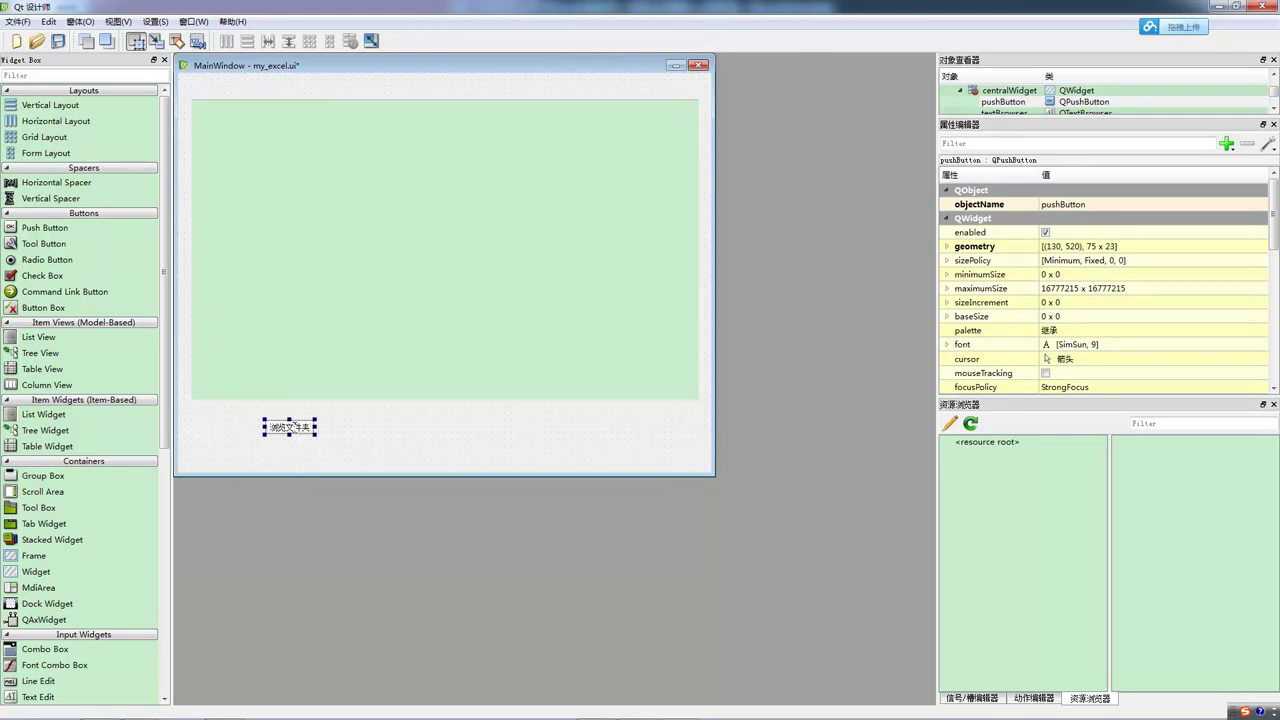
click(420, 442)
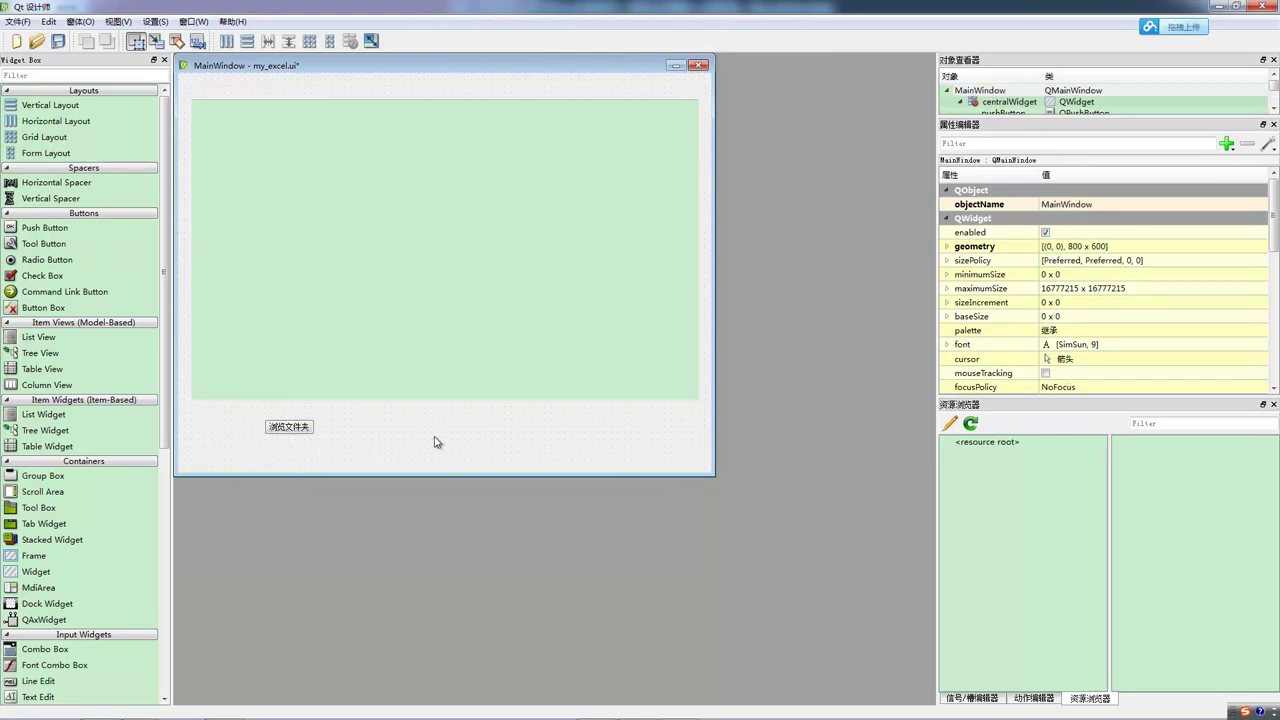
Change the push button's label to 选定文件夹 and save the form
click(296, 430)
double_click(289, 427)
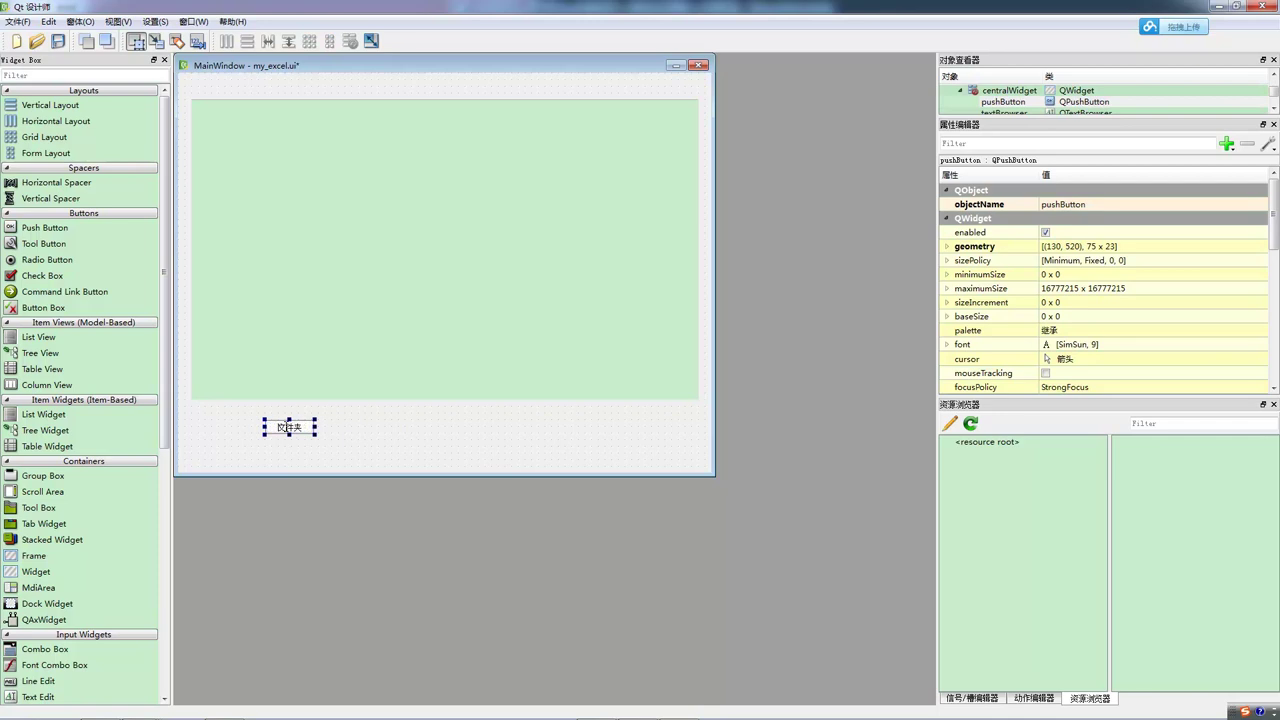
text(选定)
click(363, 442)
key(ctrl+s)
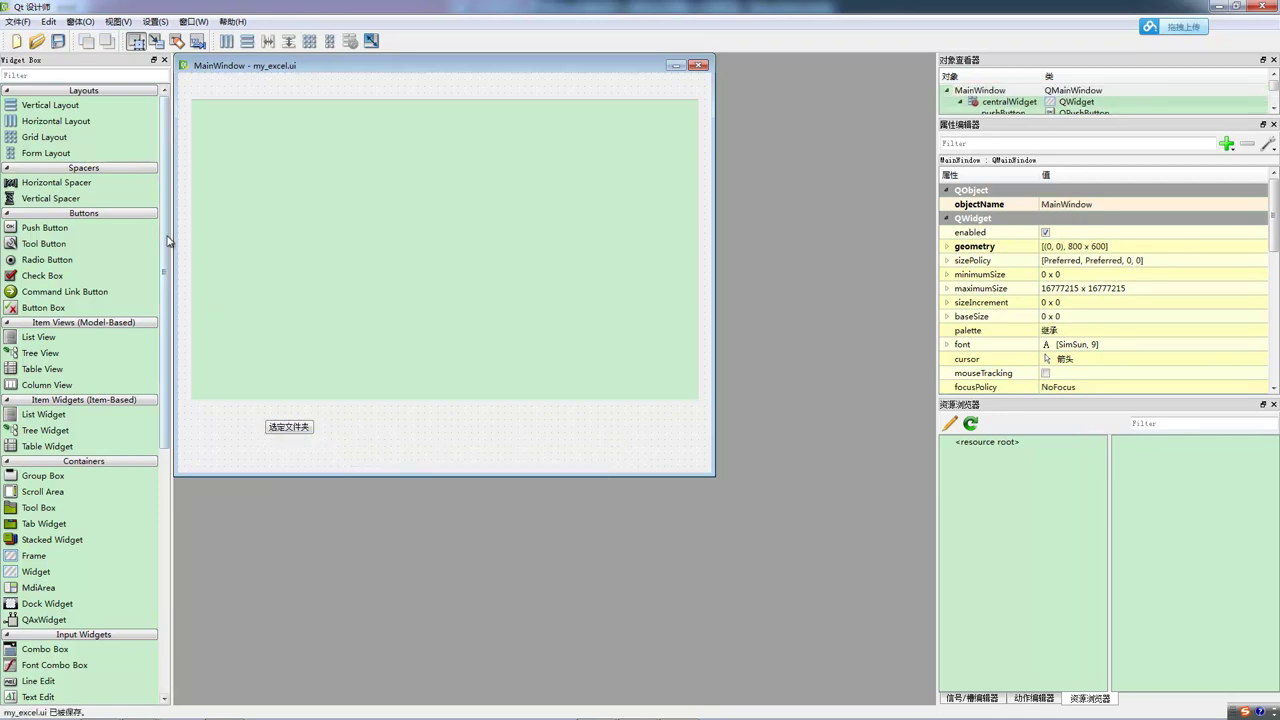
Add a second Push Button at about (530, 520), level with the first, label it 开始搜索, and save the form
drag(62, 230, 543, 430)
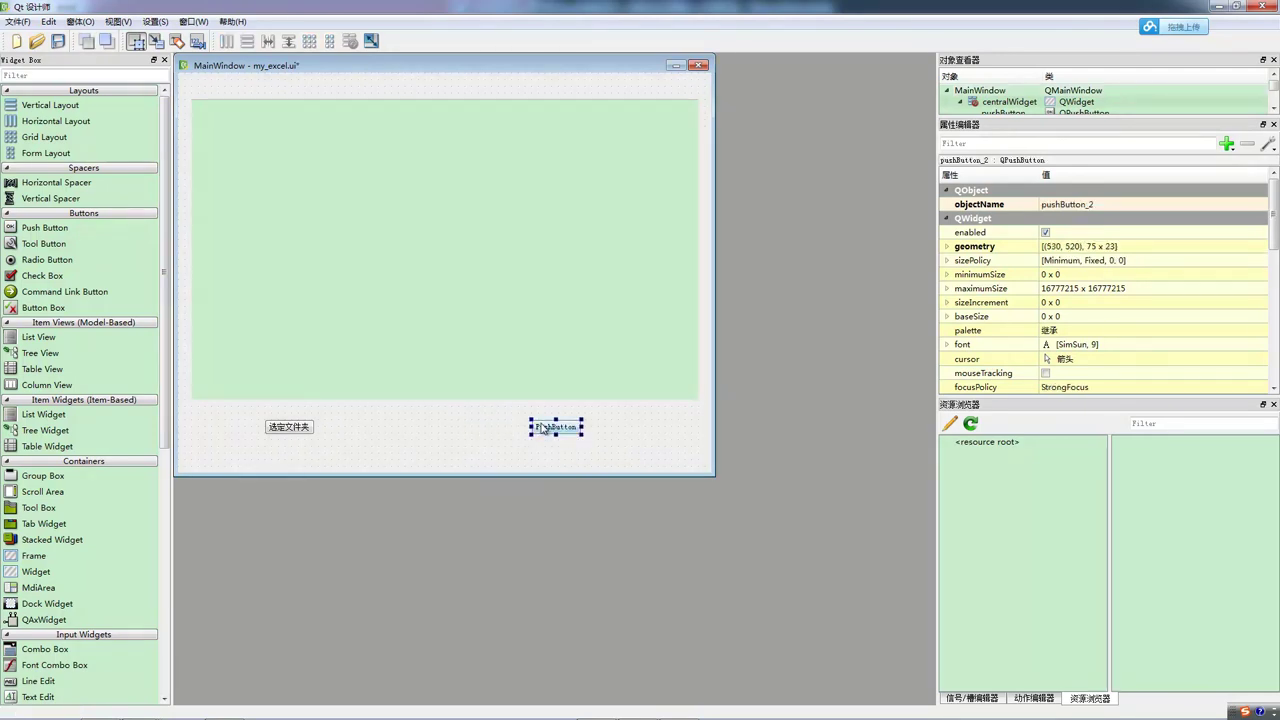
double_click(543, 428)
text(开始搜索)
click(602, 433)
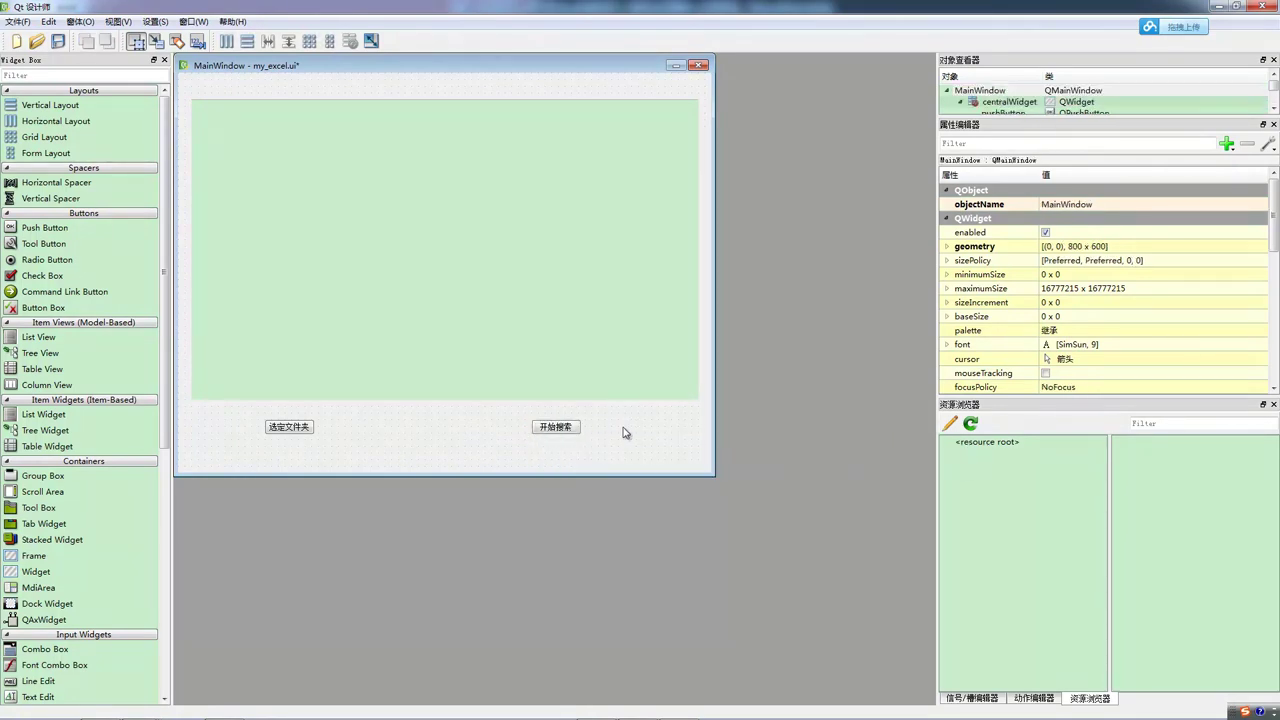
key(ctrl+s)
Create a menu bar in the main window and add a menu titled 文件
right_click(364, 90)
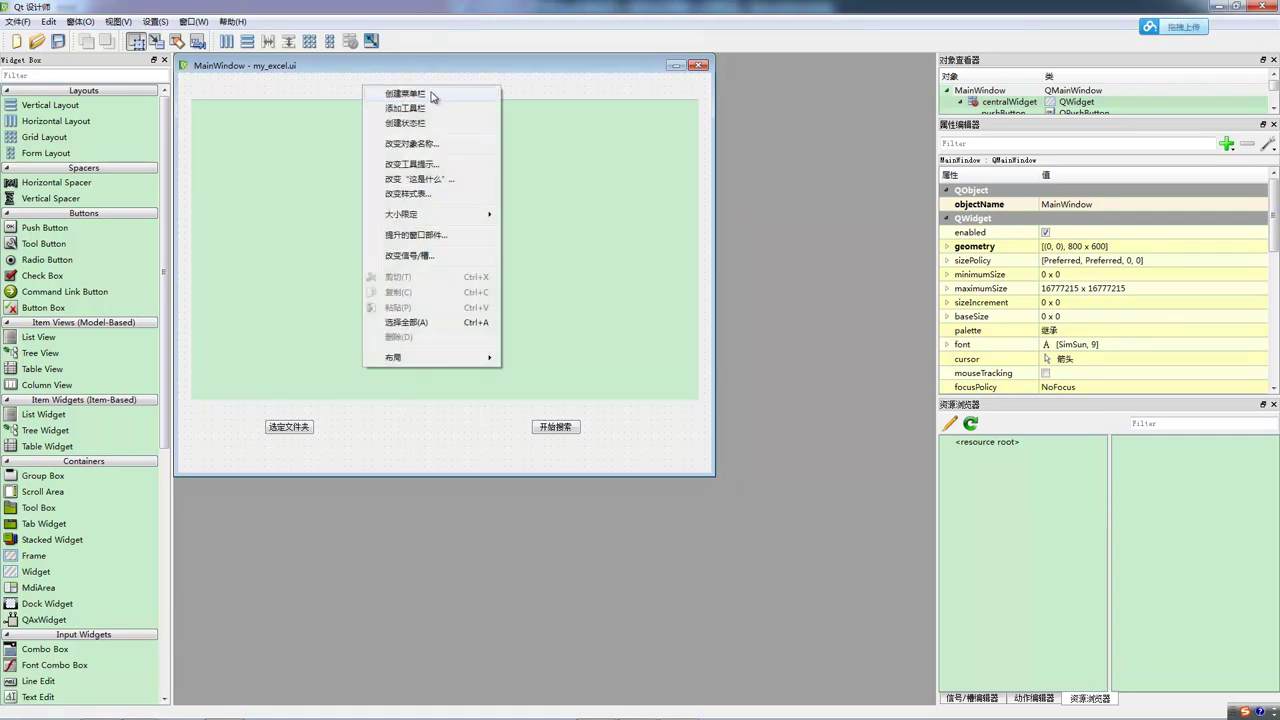
click(432, 95)
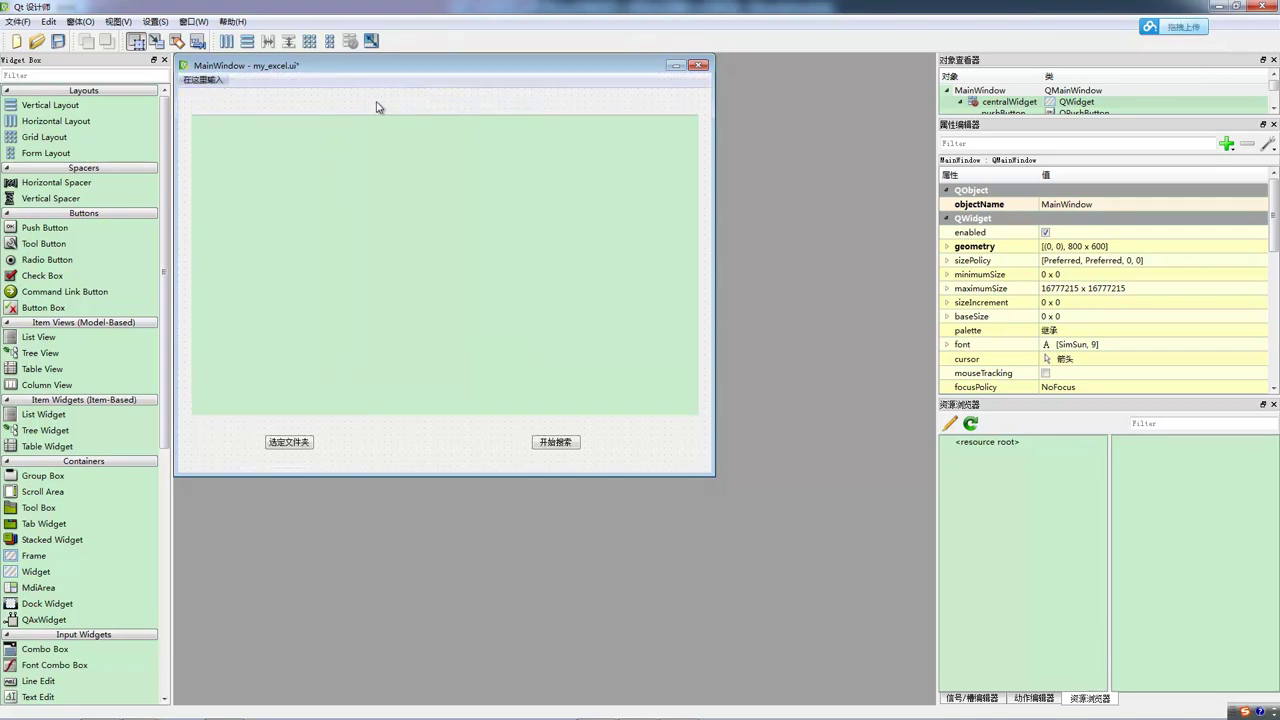
double_click(216, 79)
text(文件)
key(Return)
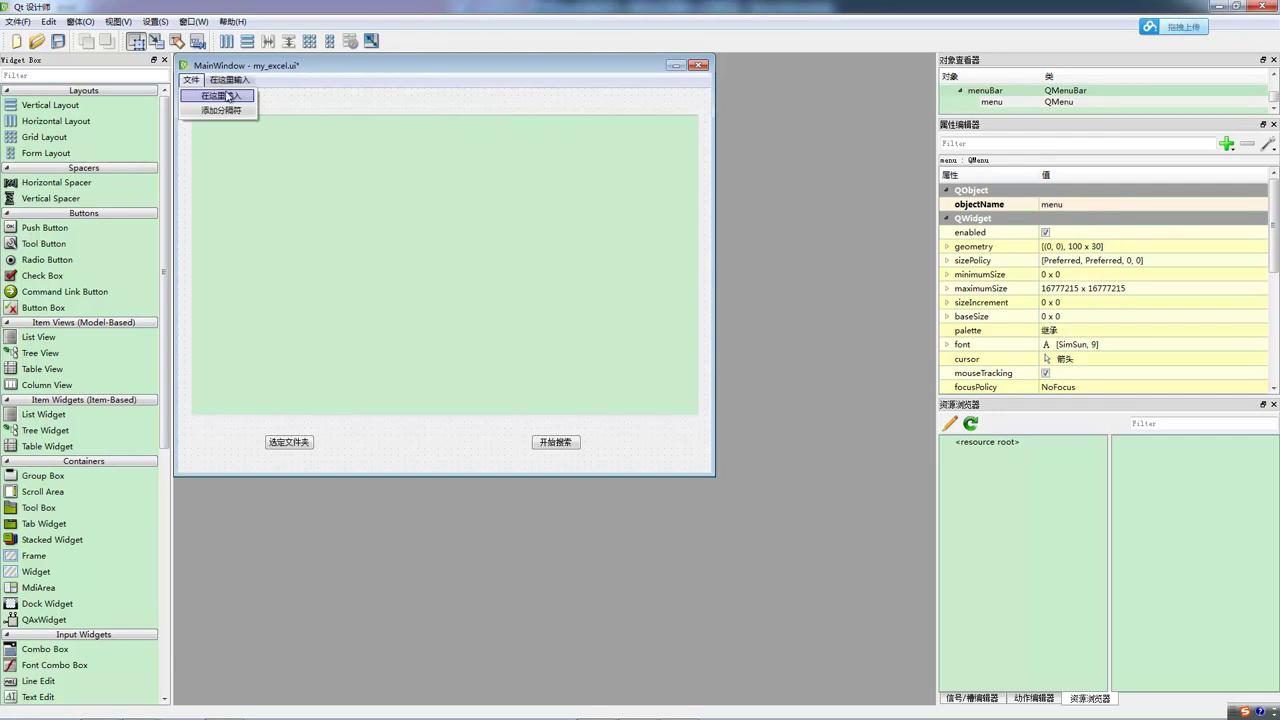
Add the entries 打开 and 关闭 to the 文件 menu
double_click(229, 95)
text(dakai)
key(space)
key(Return)
double_click(229, 111)
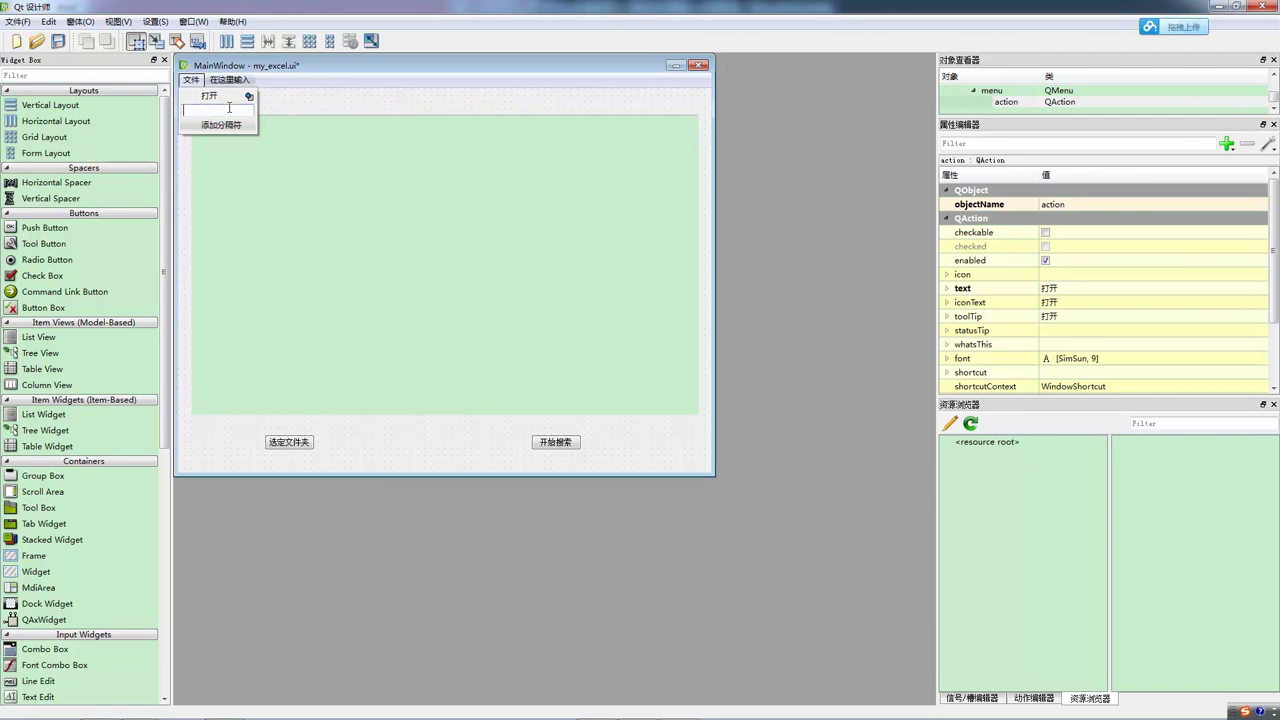
text(guanbi)
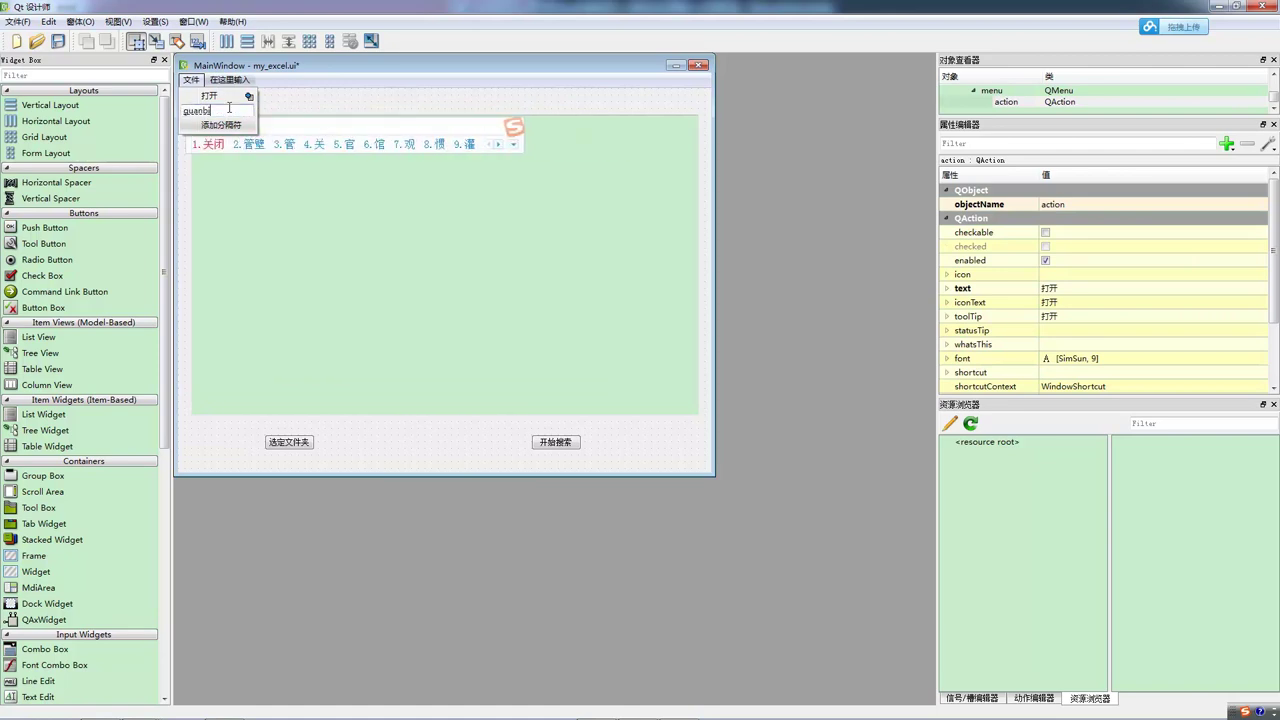
key(space)
key(Return)
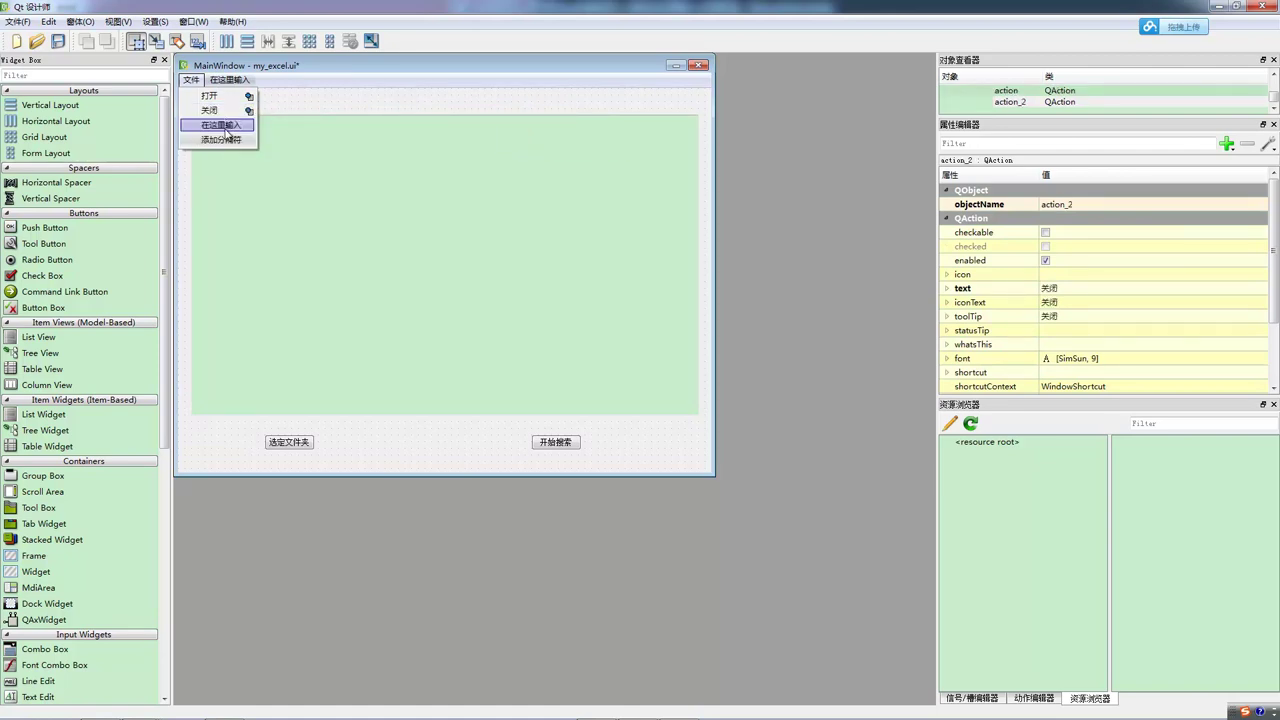
Add a third entry, 退出, below 关闭 in the 文件 menu
double_click(226, 127)
text(tuichu)
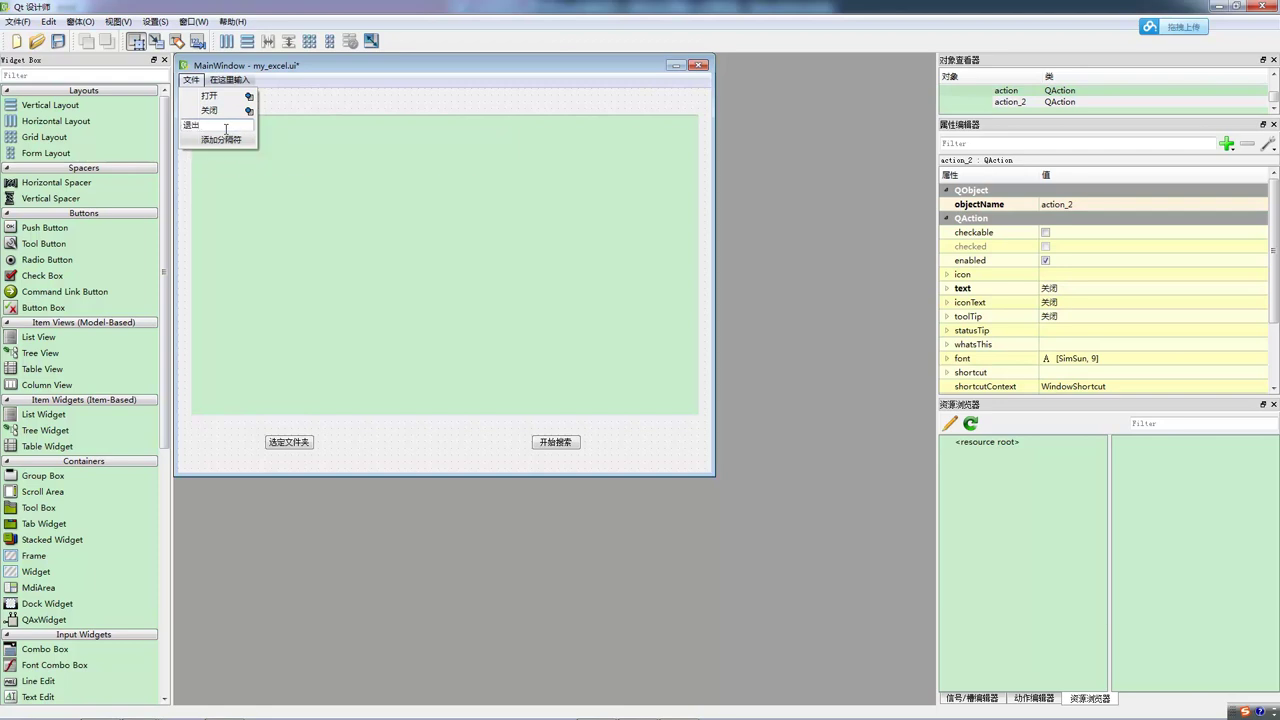
key(space)
key(Return)
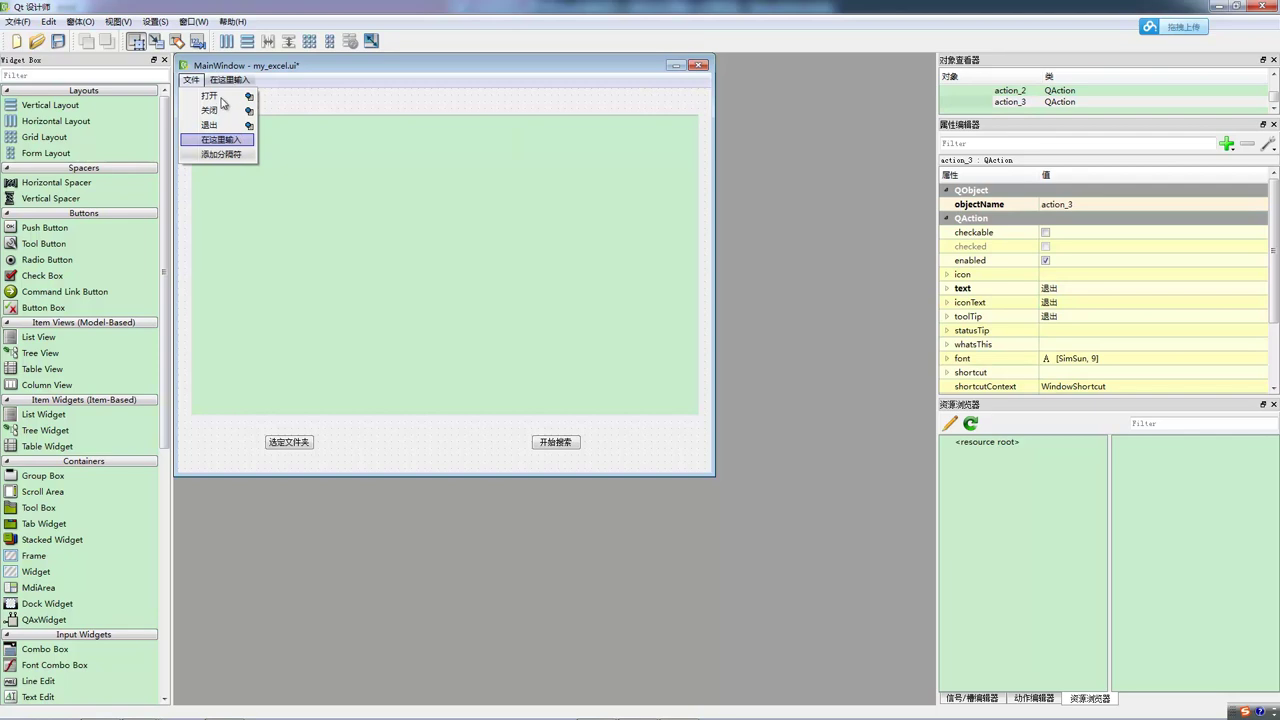
Close the open 文件 menu and save the form
click(335, 69)
key(ctrl+s)
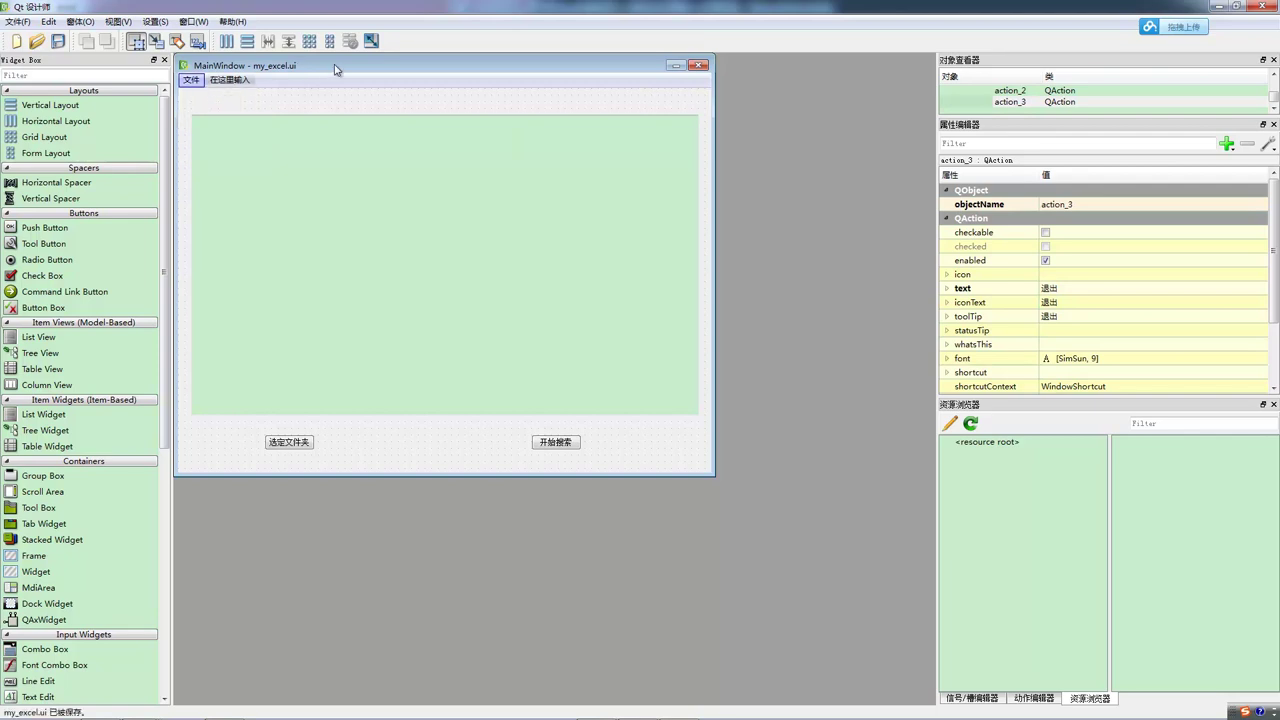
Switch to Windows Explorer and copy the icon folder from D:\PYTHON-PROJECT\PyQt\maizi_pyqt_test
mouse_move(147, 715)
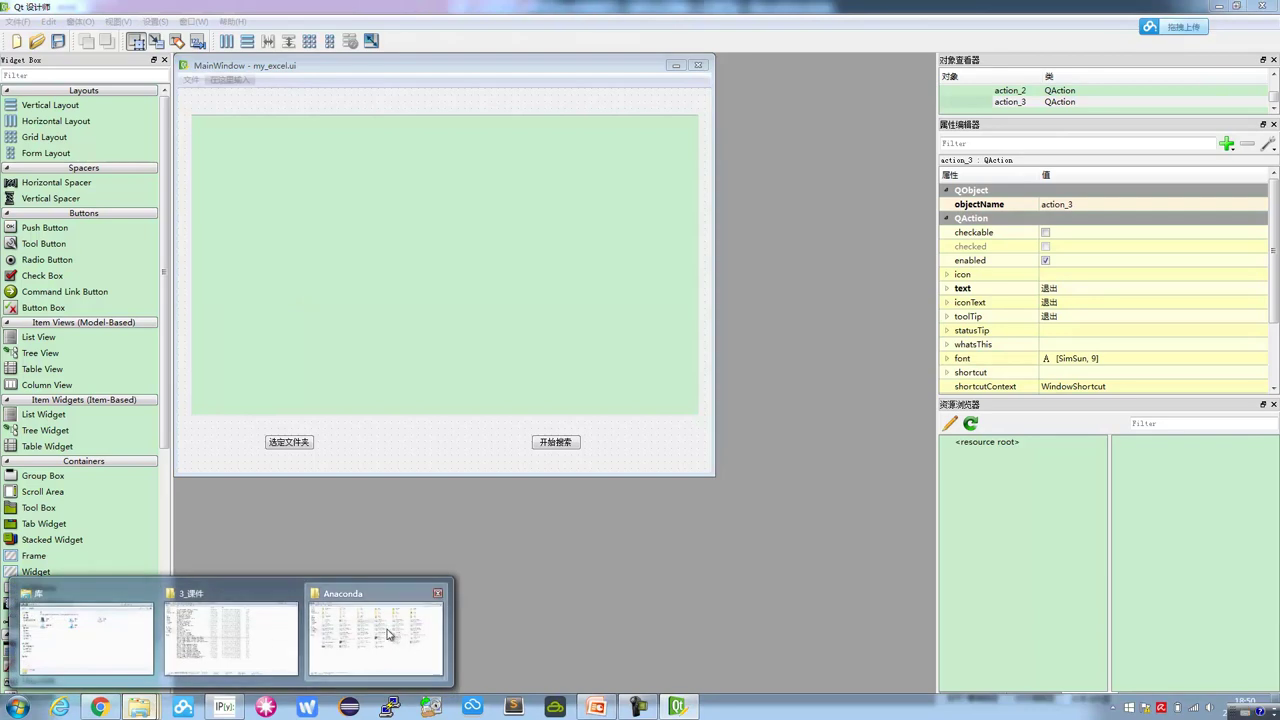
click(375, 628)
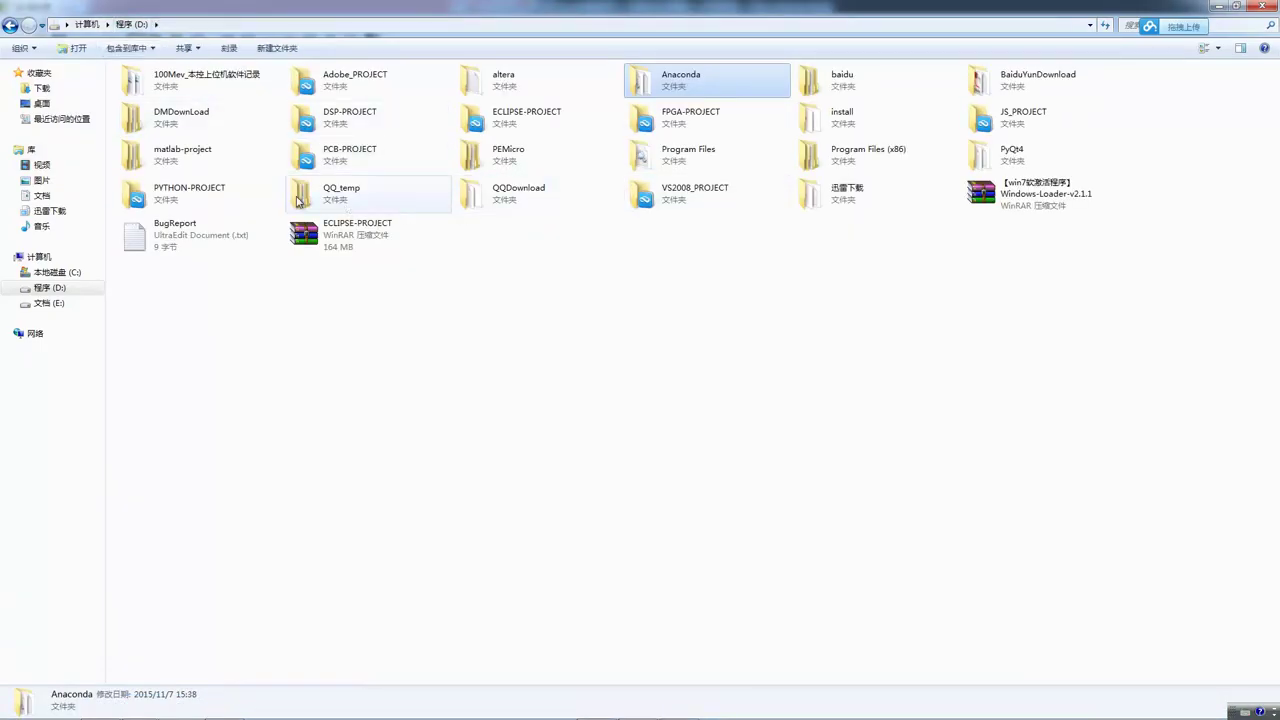
double_click(211, 199)
double_click(158, 132)
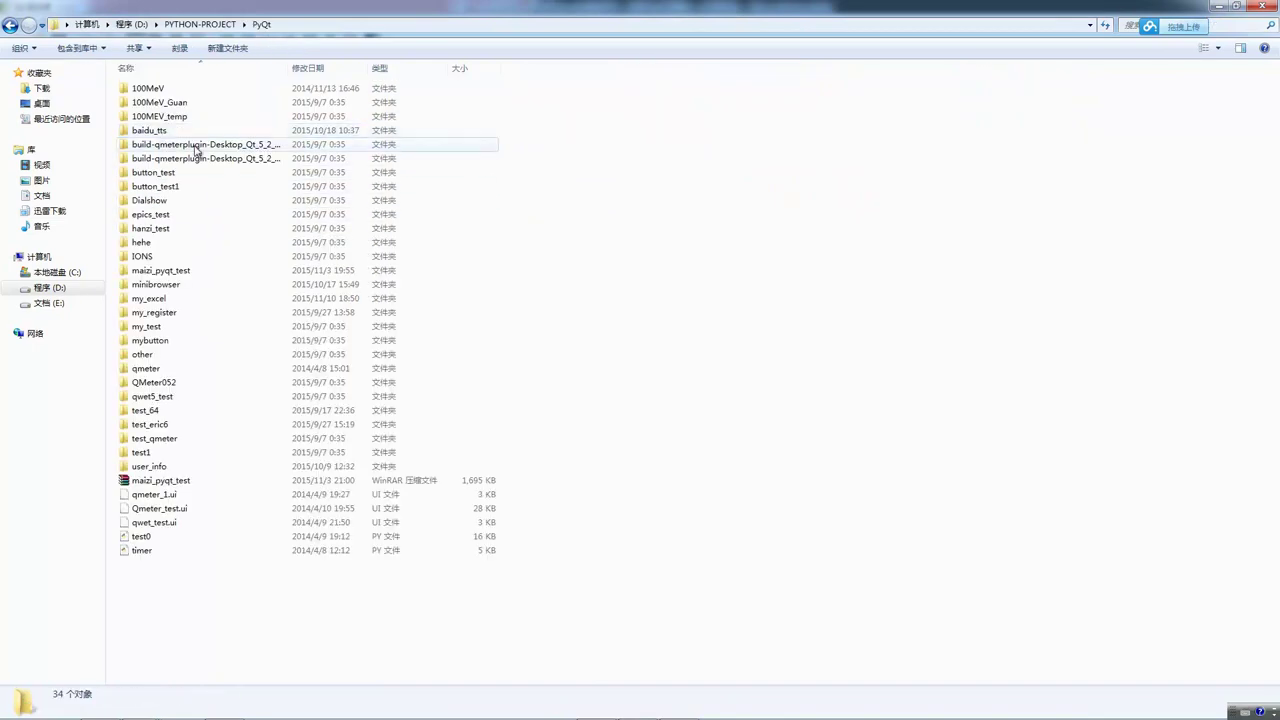
double_click(194, 270)
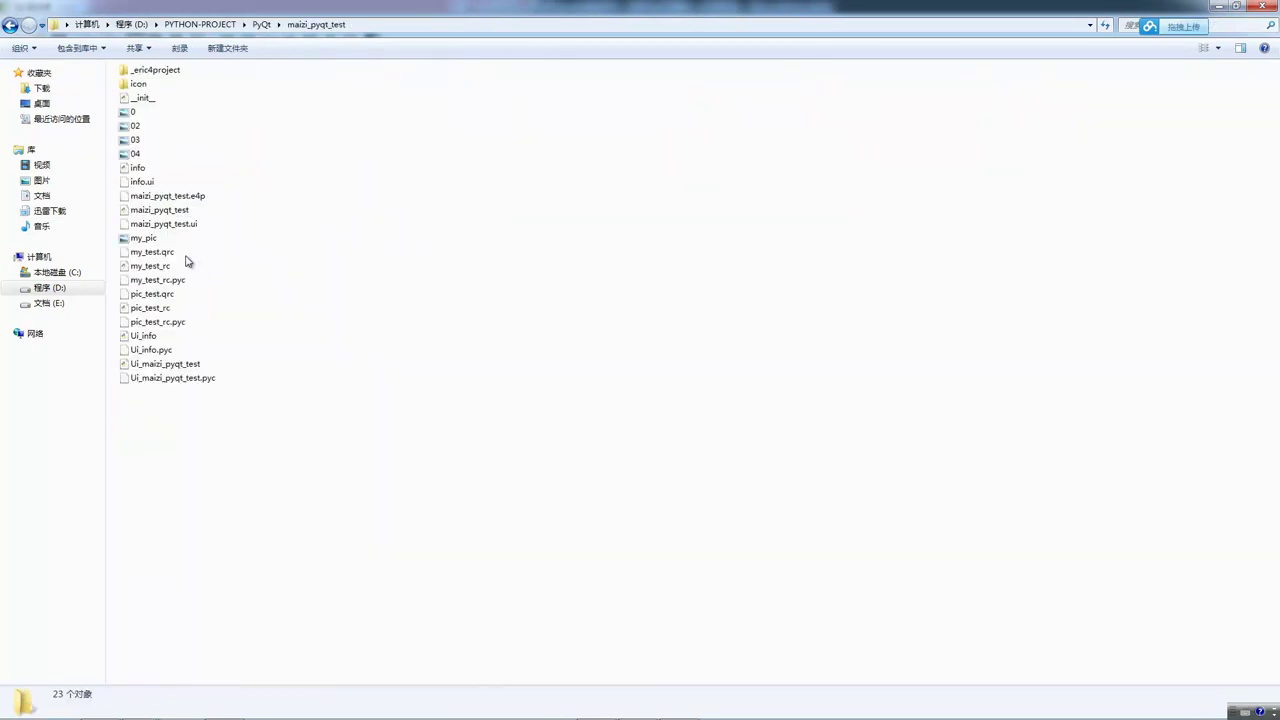
double_click(140, 86)
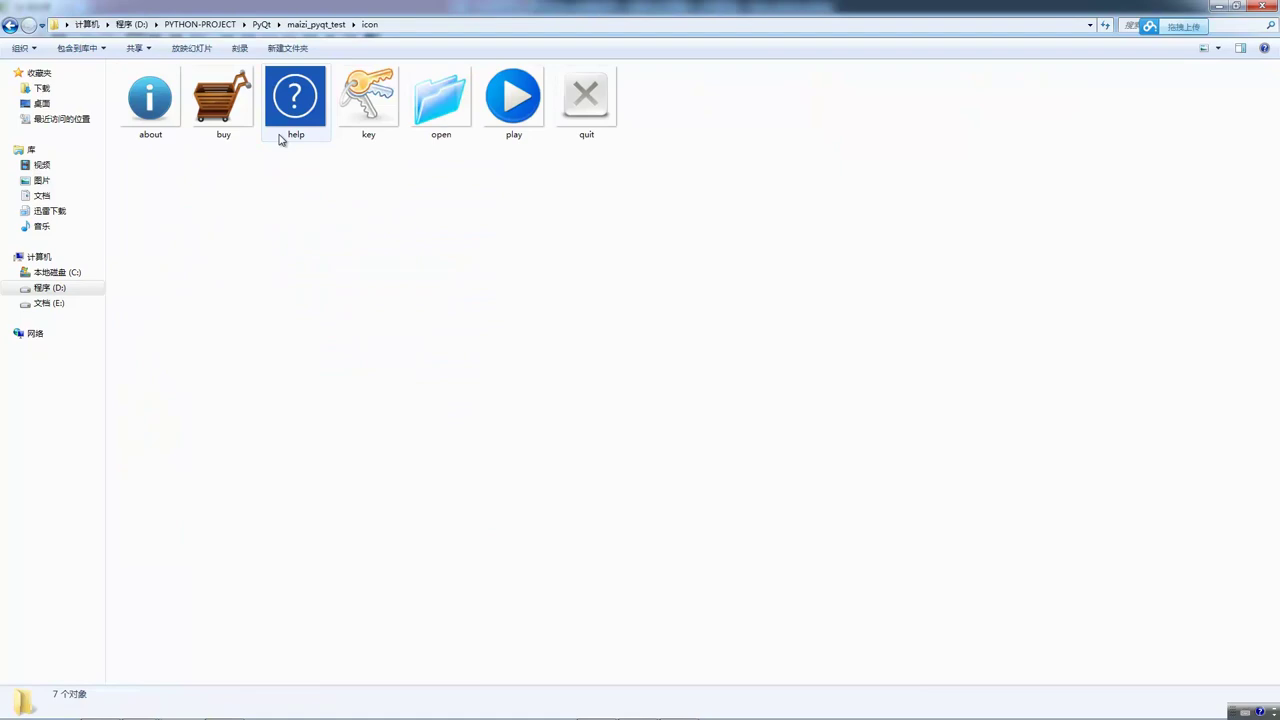
click(316, 24)
click(141, 88)
right_click(139, 85)
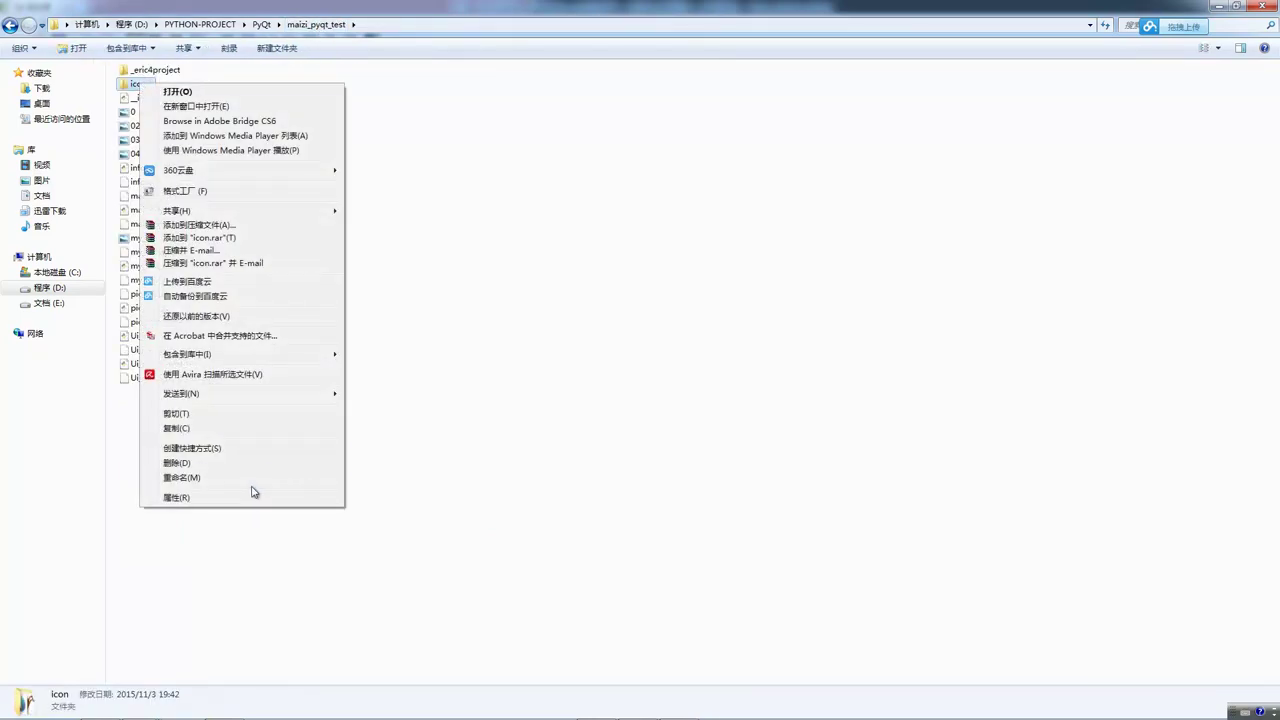
click(173, 430)
Paste the copied icon folder into the my_excel project folder under PyQt
click(261, 24)
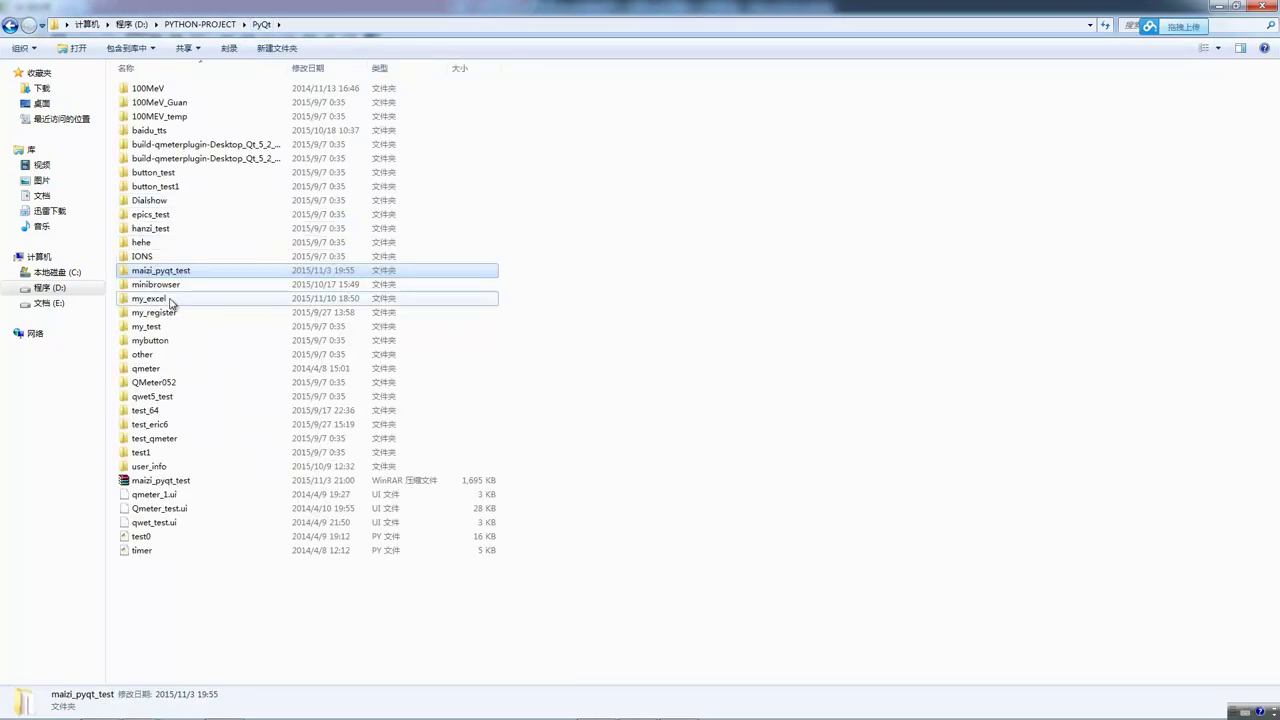
double_click(249, 298)
right_click(225, 238)
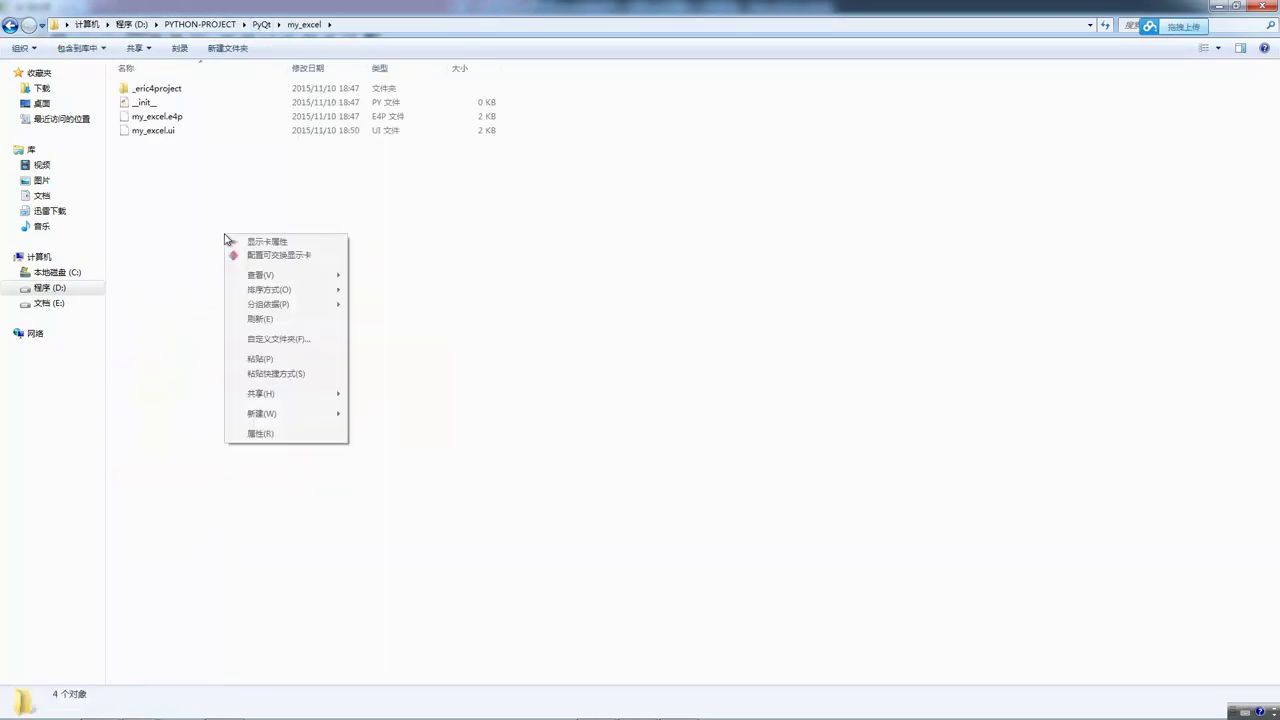
click(275, 358)
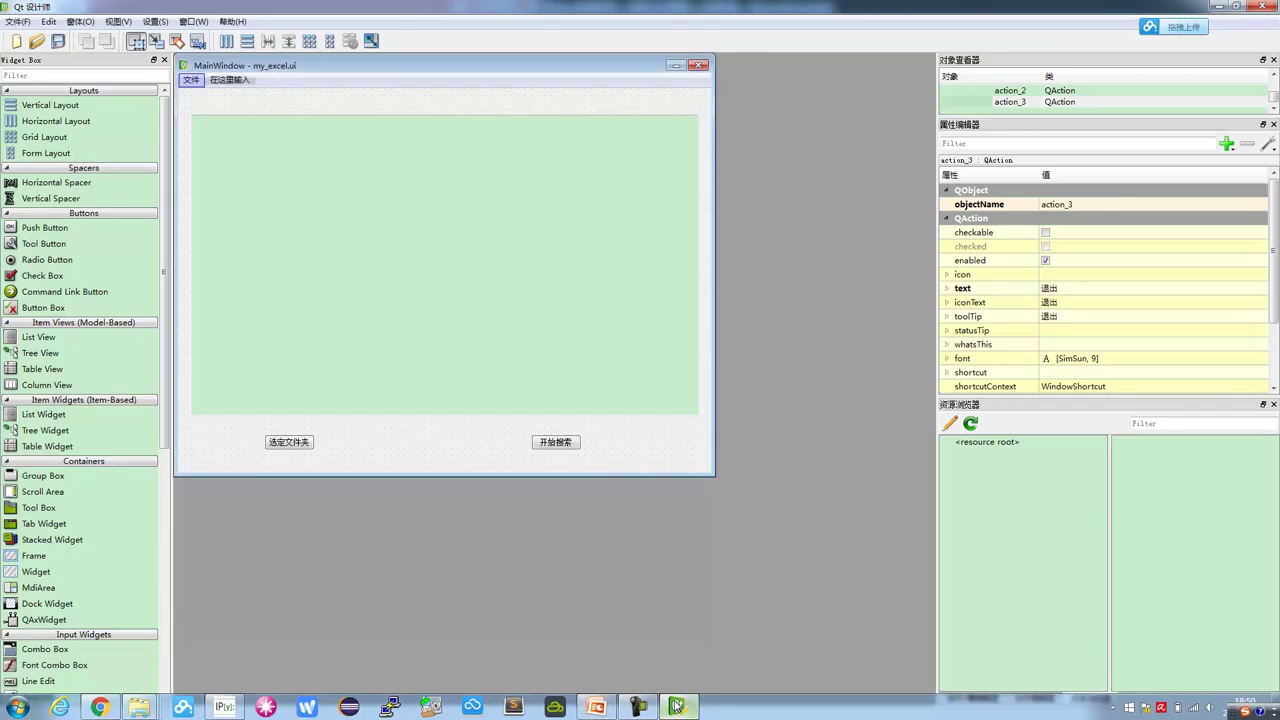
Switch back to Qt Designer and add a menu titled 帮助 beside 文件
click(679, 707)
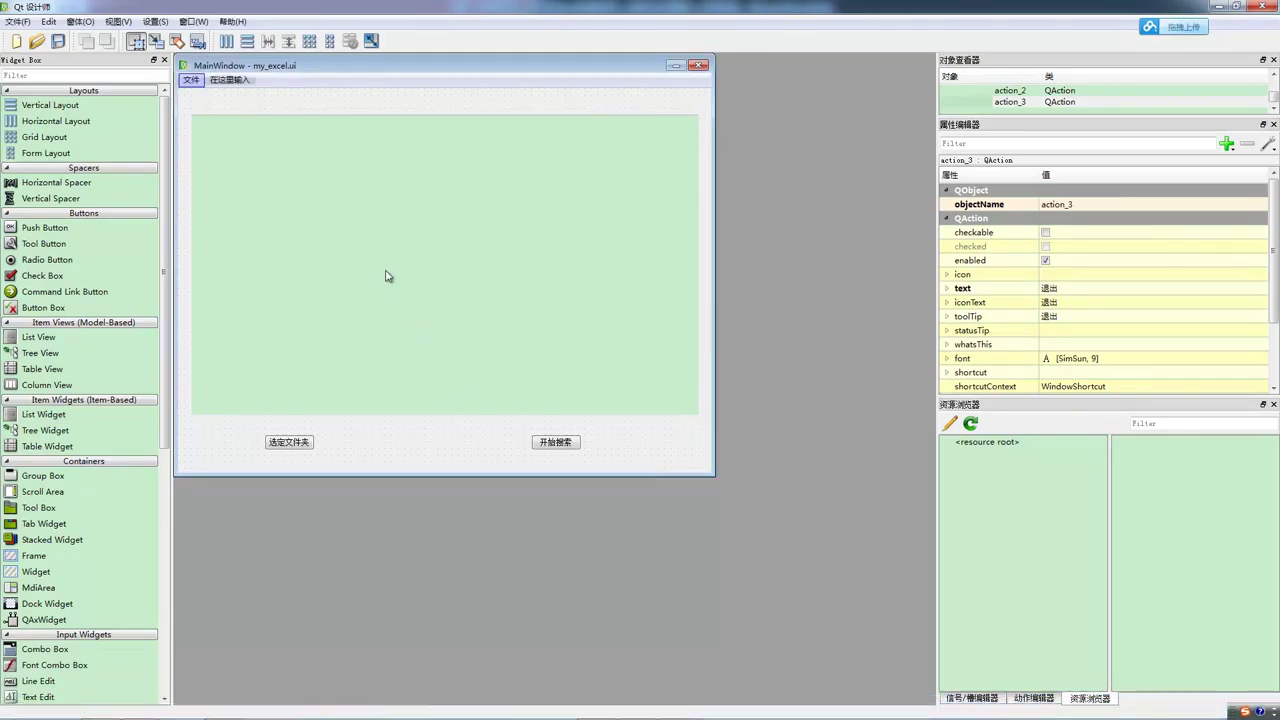
click(193, 86)
double_click(230, 79)
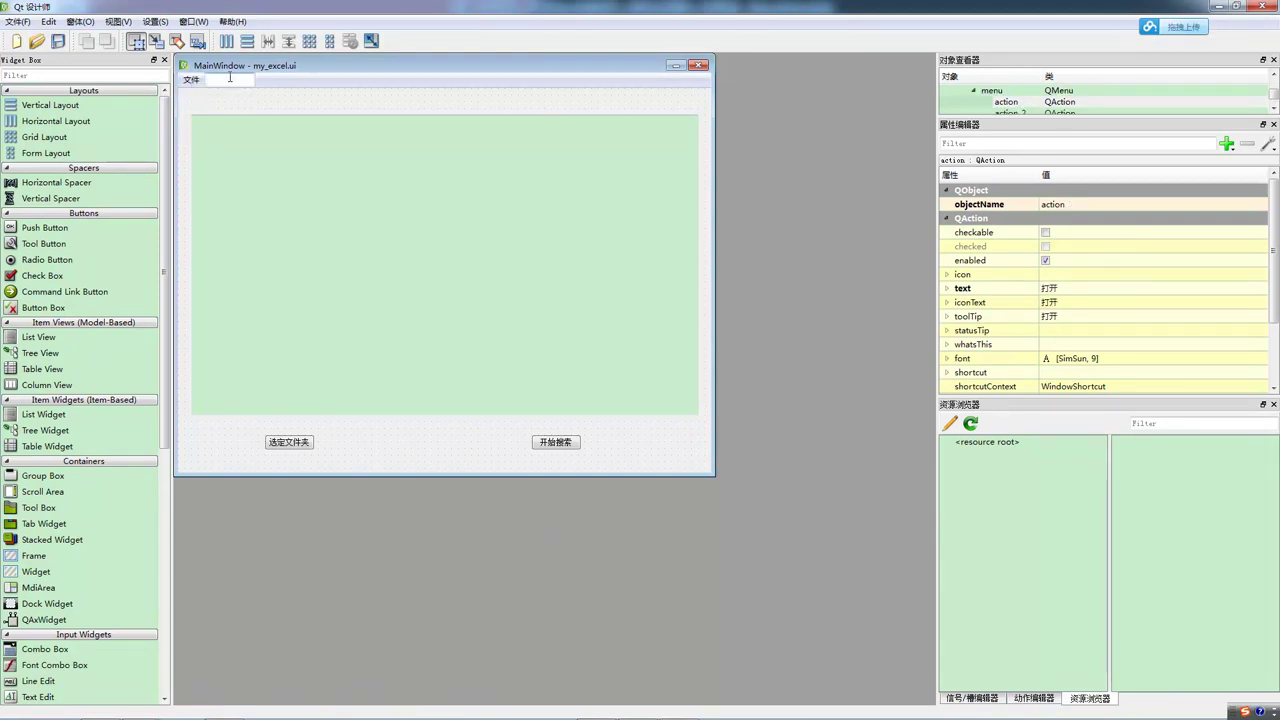
text(帮助)
key(Return)
Add the entry 使用说明 to the 帮助 menu
text(使用shu)
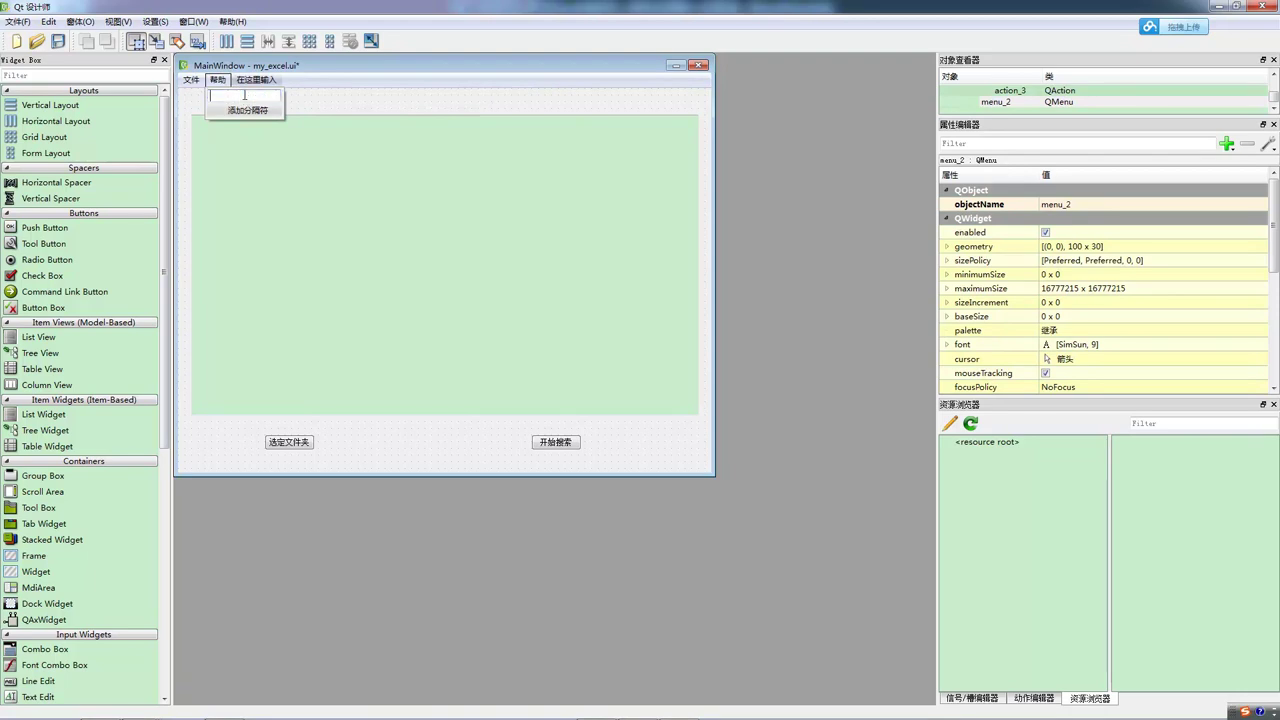
text(o)
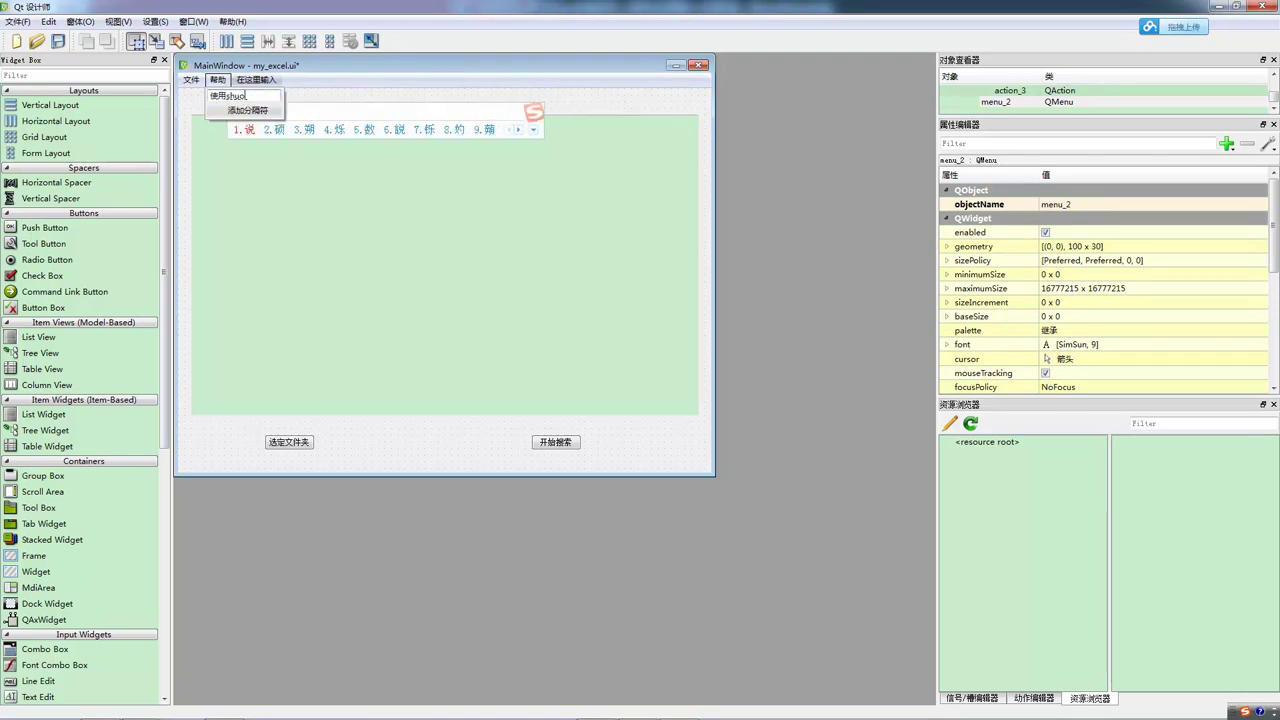
text(ming)
key(space)
key(Return)
Add a third menu titled 关于 after 帮助 in the menu bar
click(258, 81)
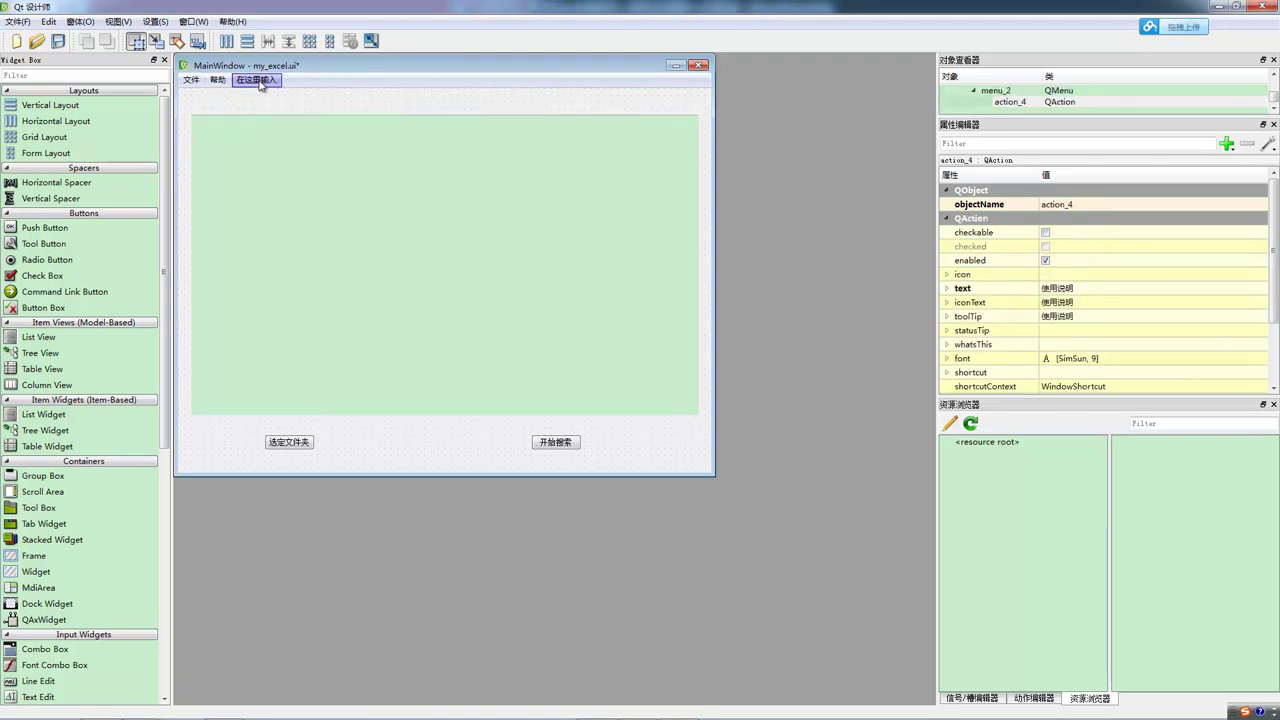
click(259, 82)
text(guanyu)
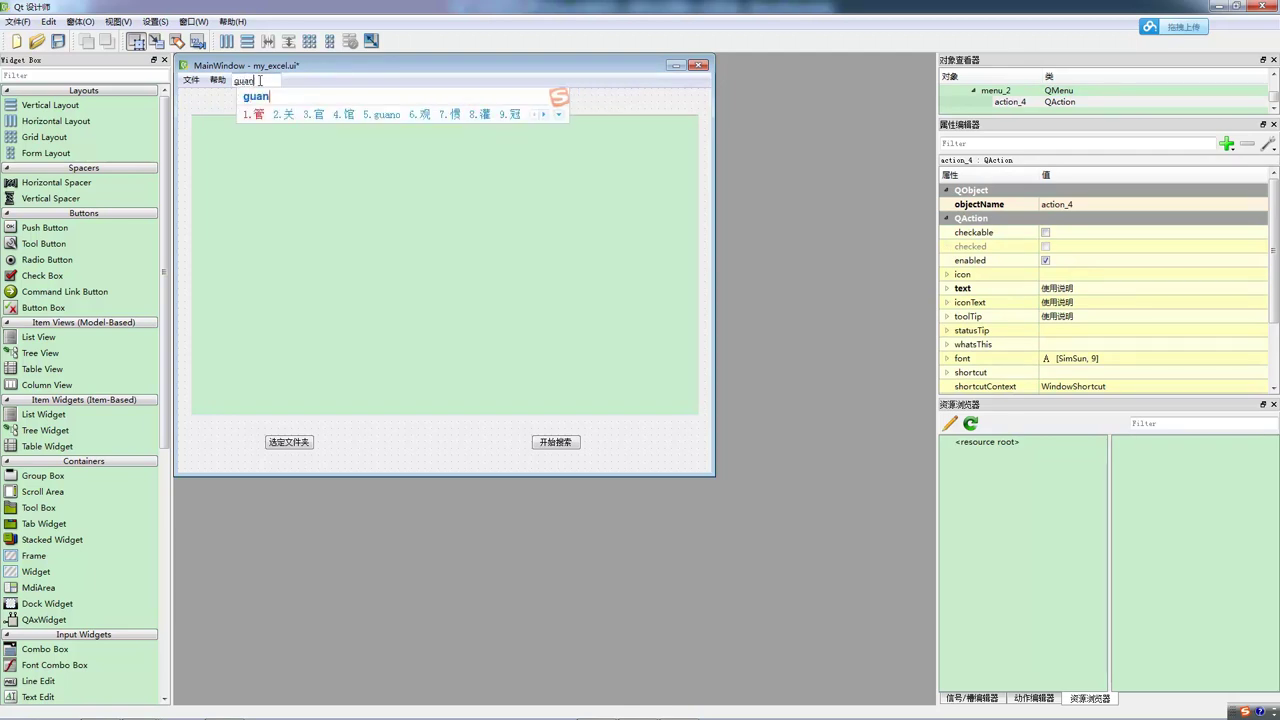
key(space)
key(Return)
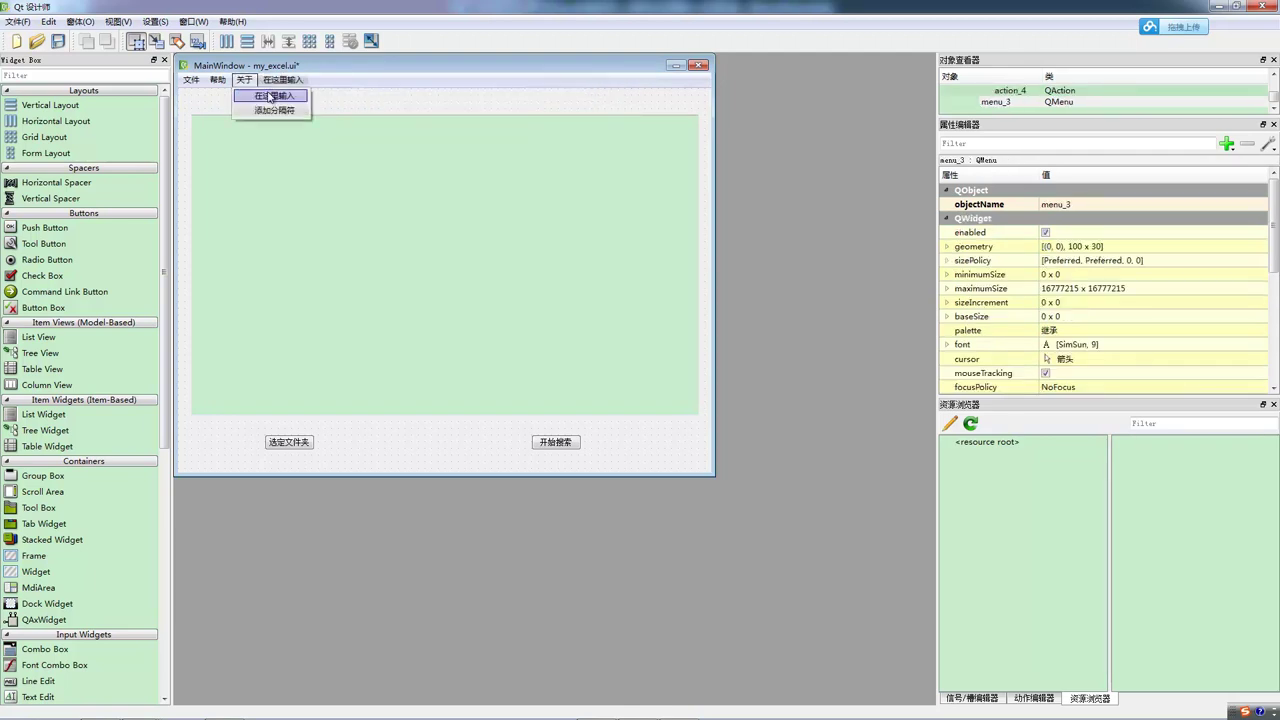
Add the entry 关于我们 to the 关于 menu and save the form
click(270, 95)
text(guanyuwomen)
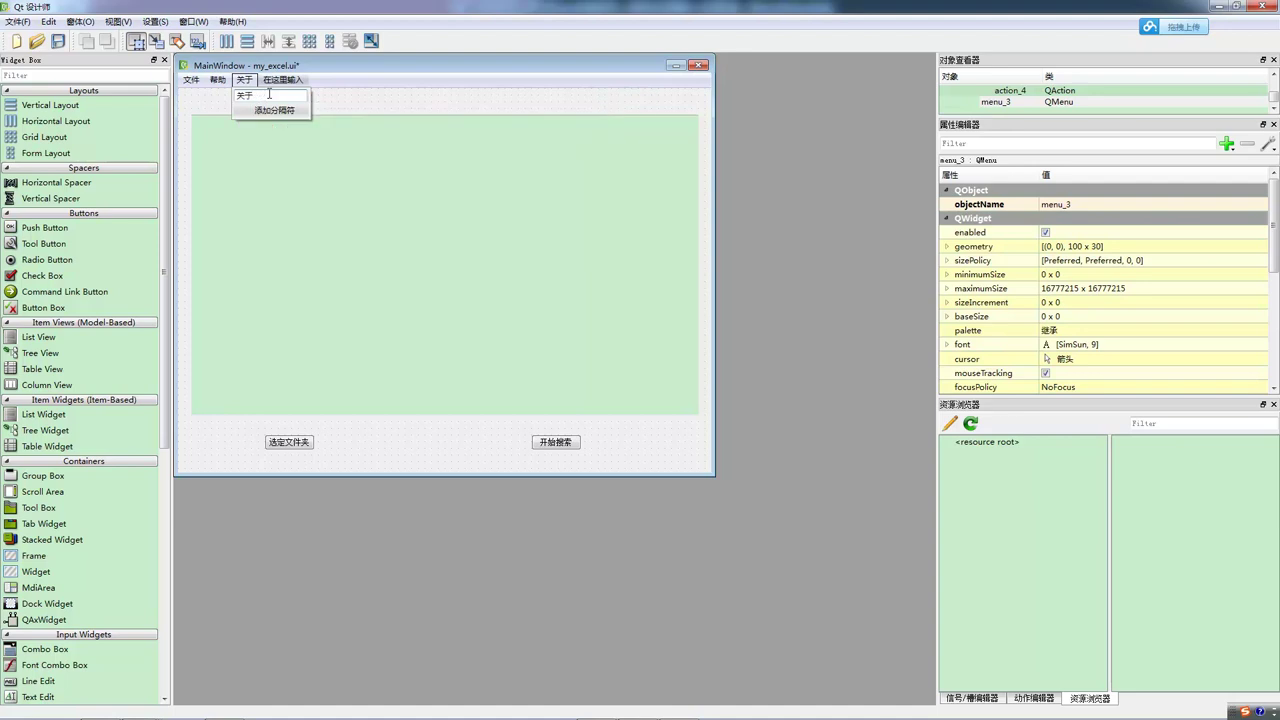
key(space)
key(Return)
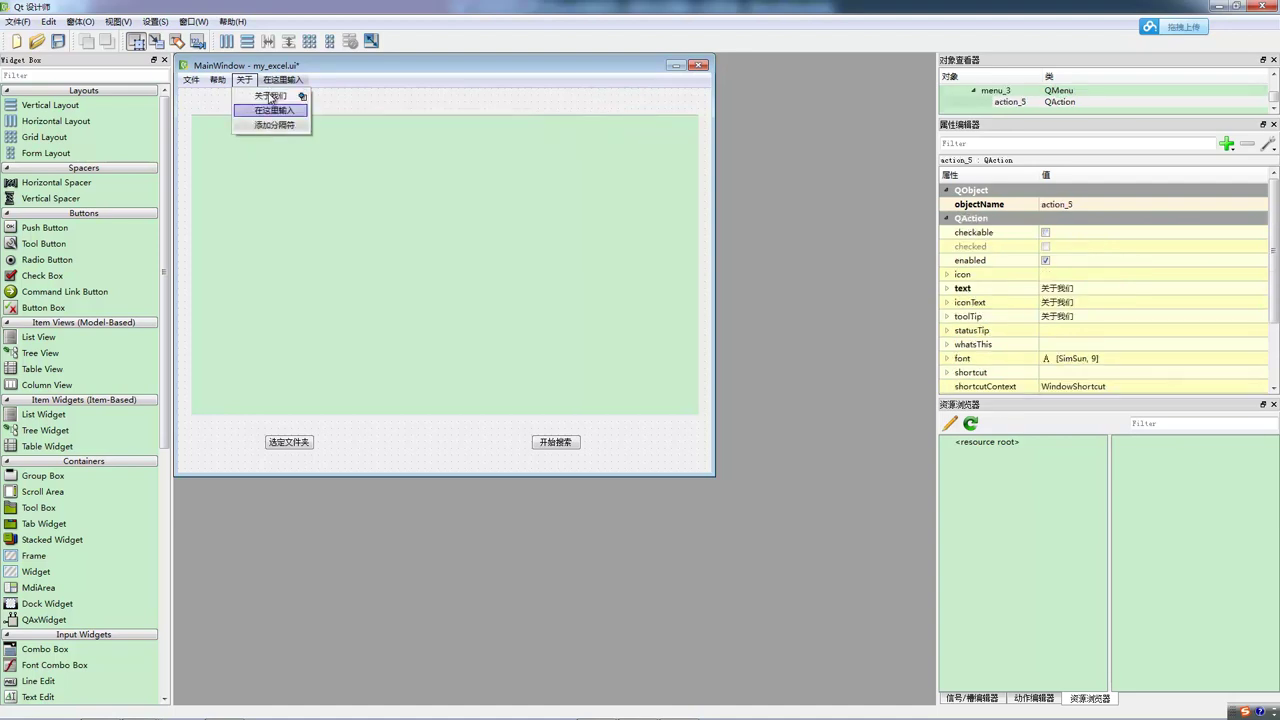
click(366, 72)
key(ctrl+s)
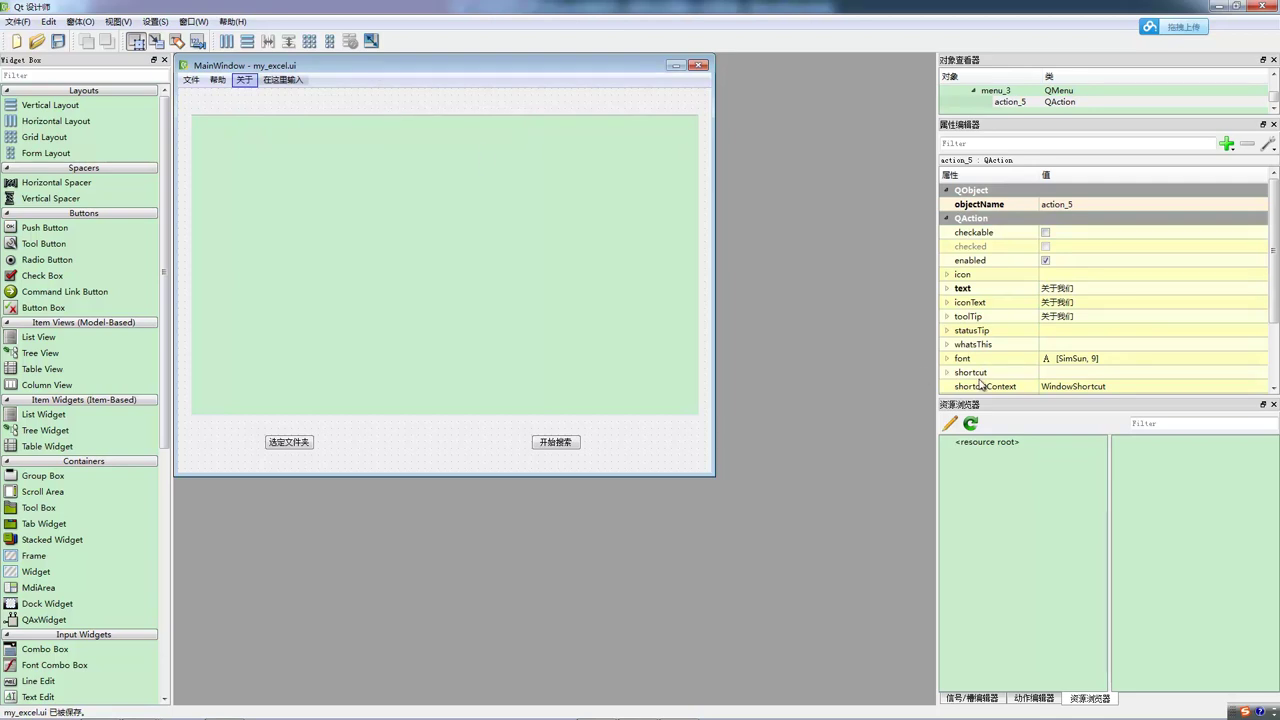
Start a new resource file in the resource editor and choose D:\PYTHON-PROJECT\PyQt\my_excel as its folder
click(950, 423)
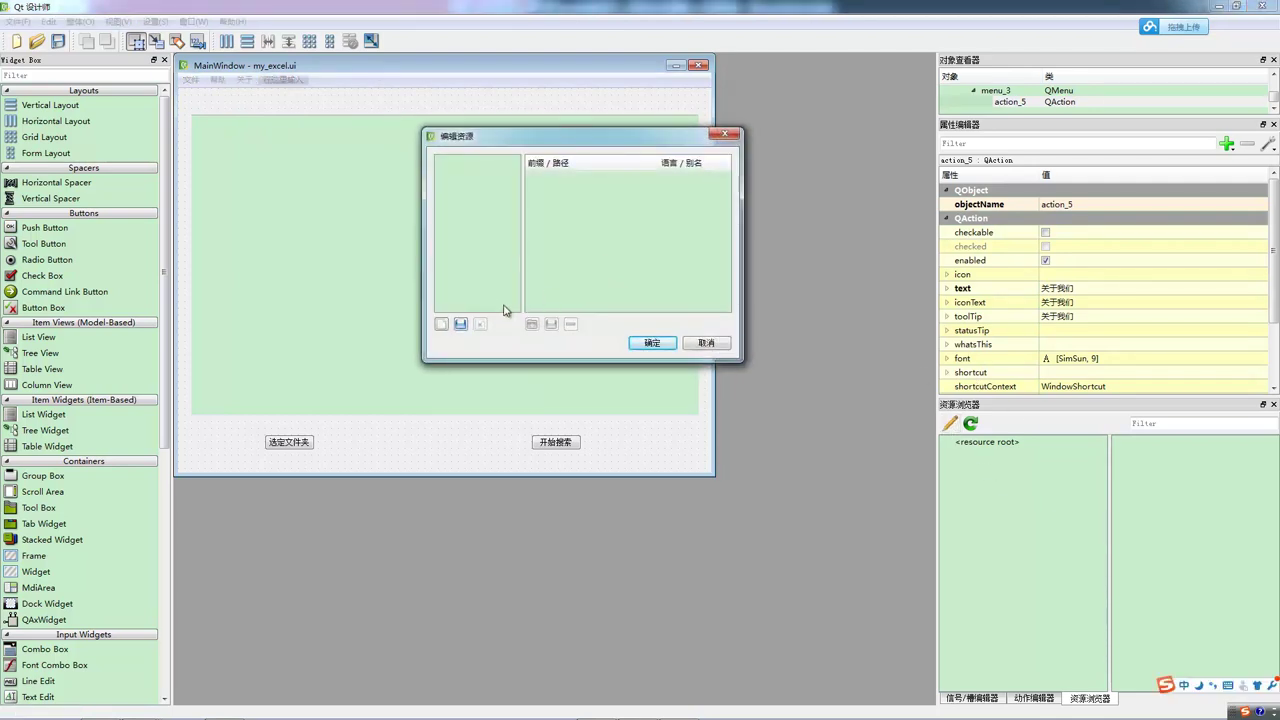
click(441, 325)
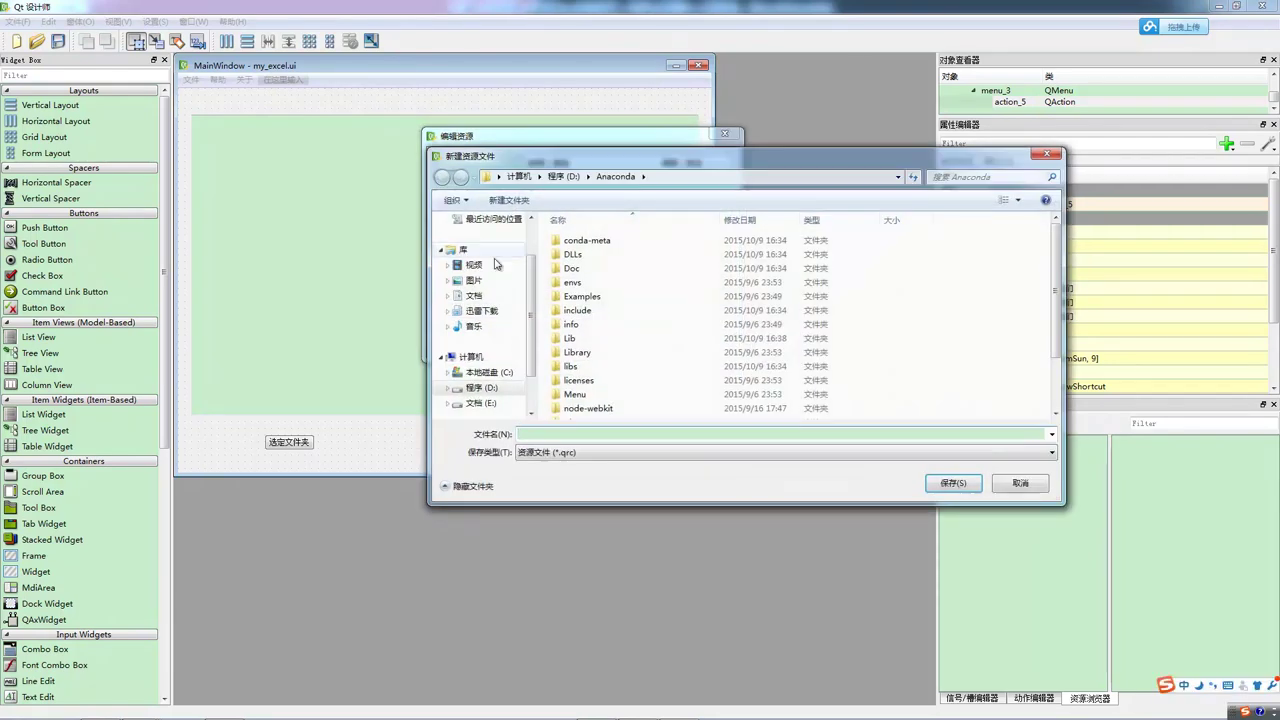
click(562, 176)
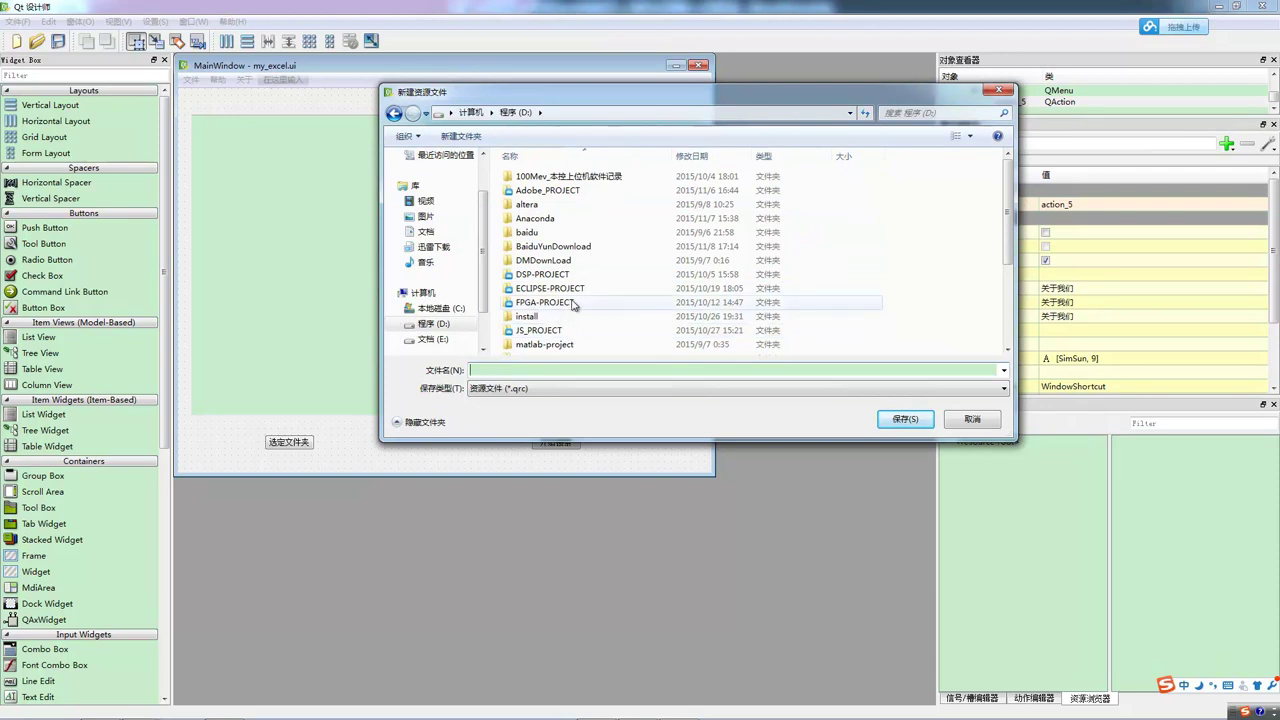
drag(1008, 210, 1008, 285)
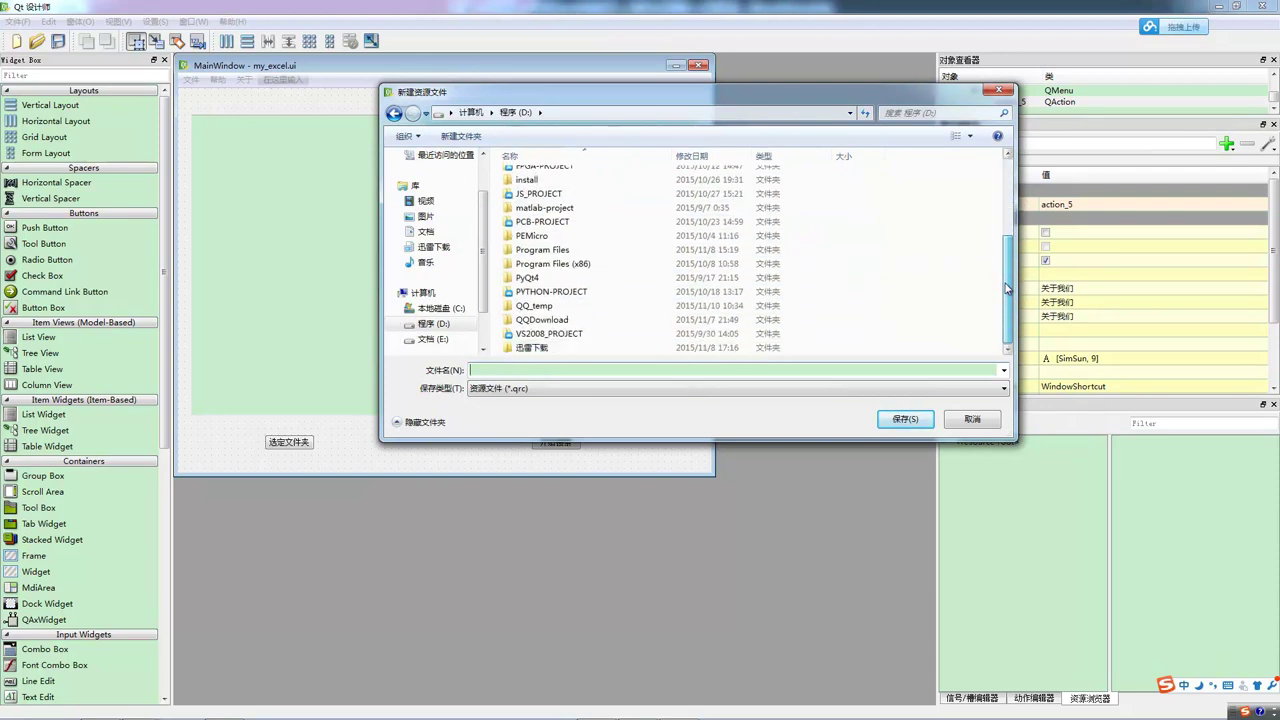
double_click(565, 291)
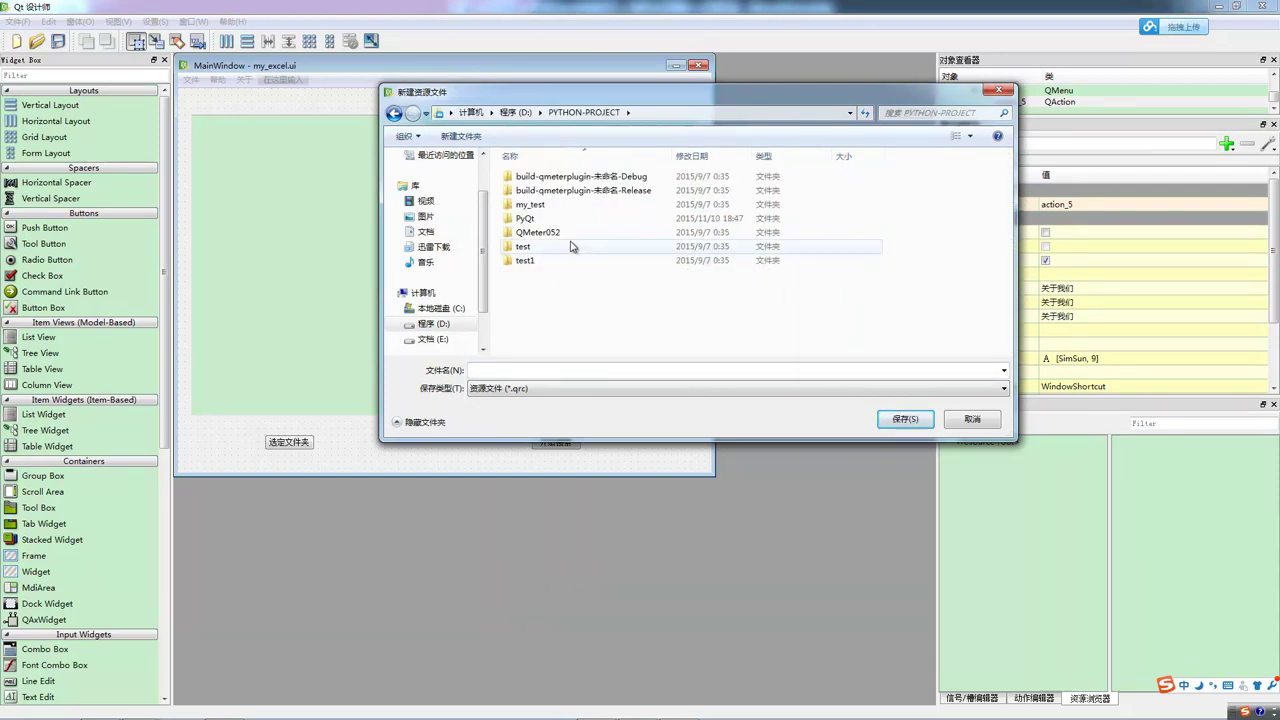
double_click(548, 229)
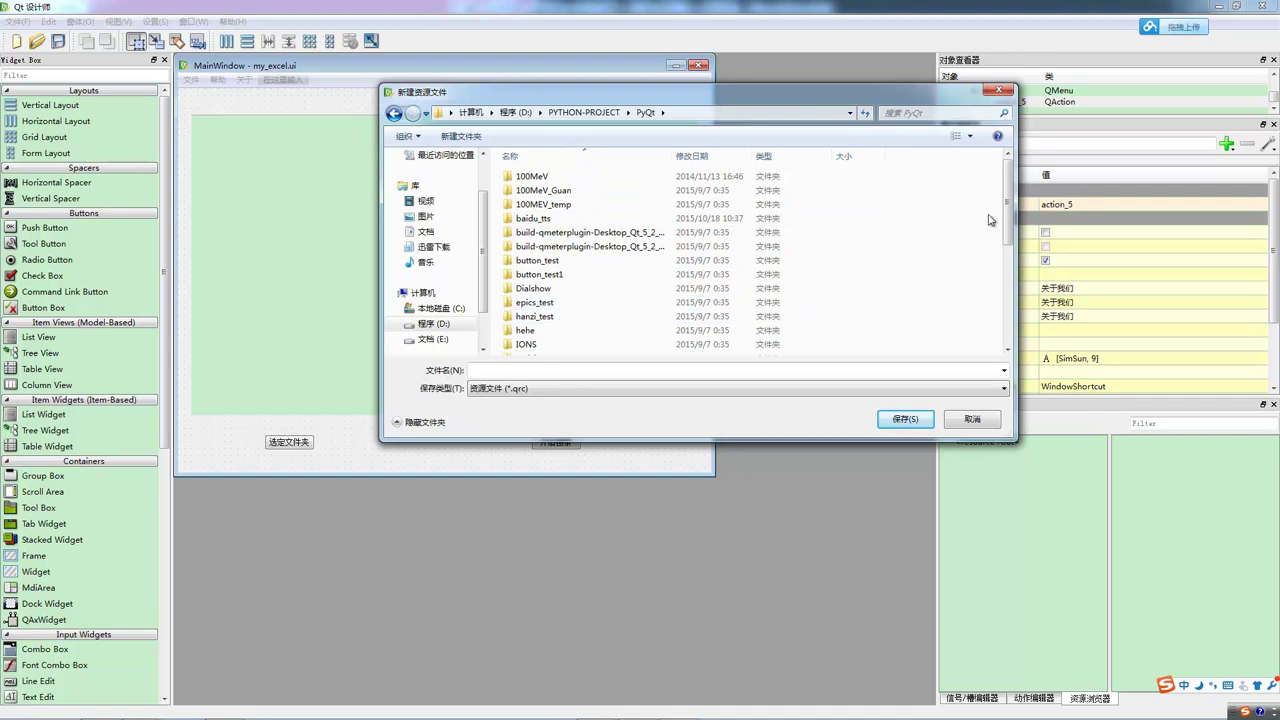
drag(1007, 199, 1007, 262)
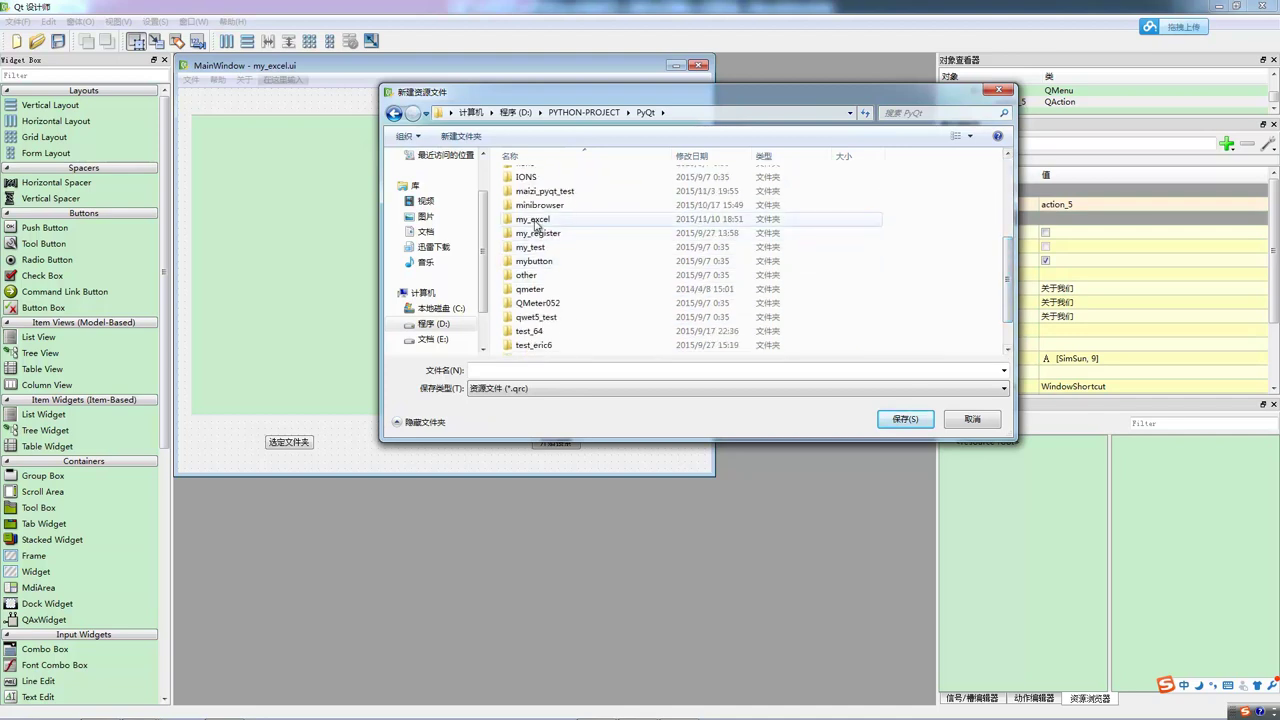
double_click(535, 228)
Name the new resource file my_pic and save it as a .qrc file
click(581, 372)
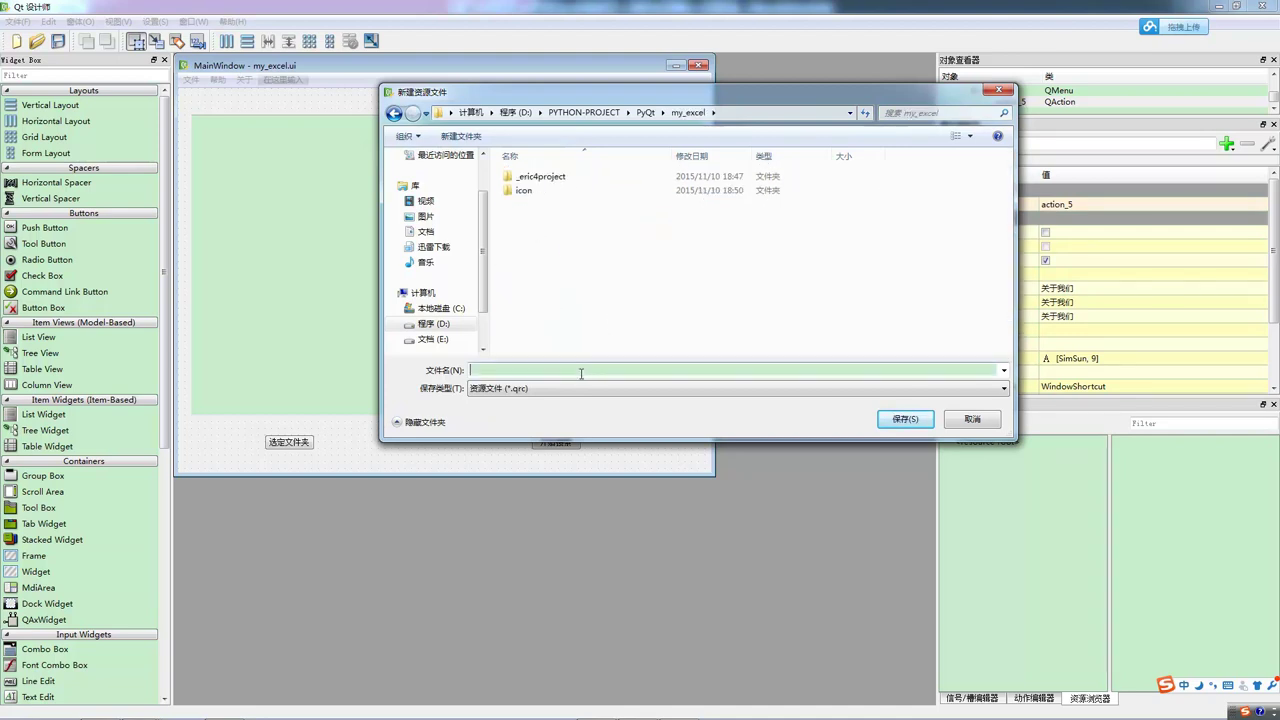
text(my)
key(Escape)
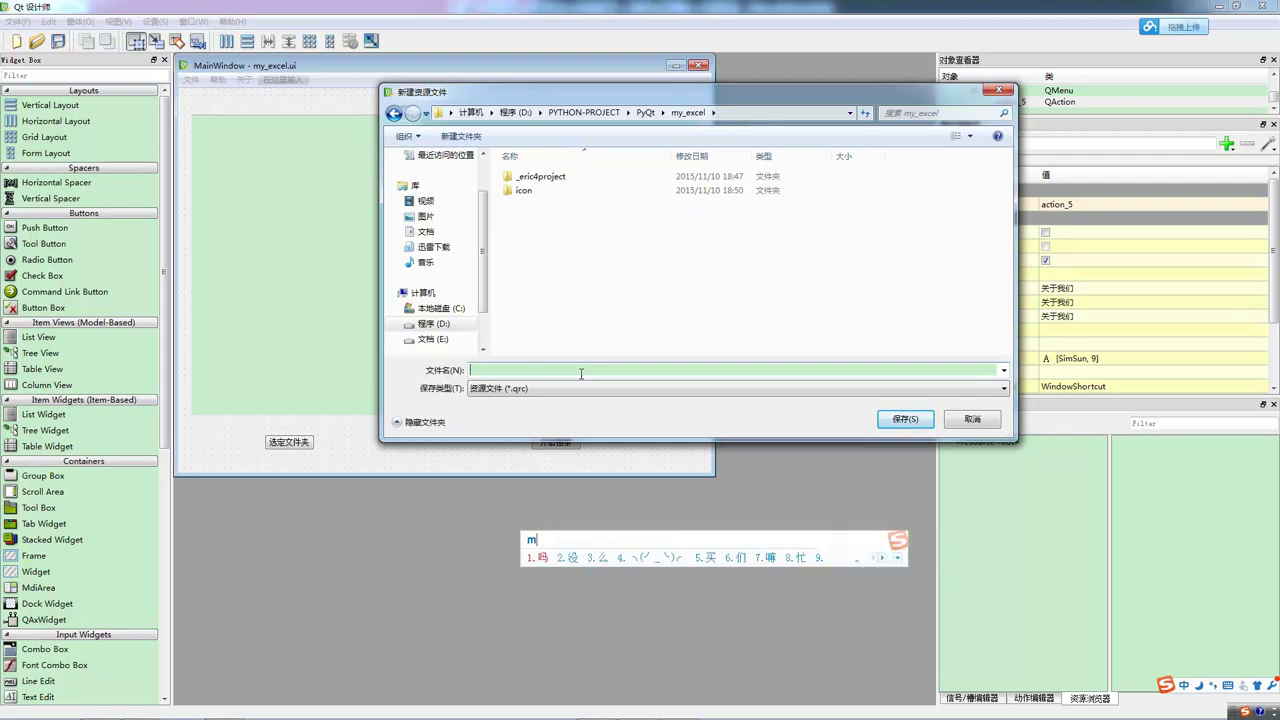
text(my_)
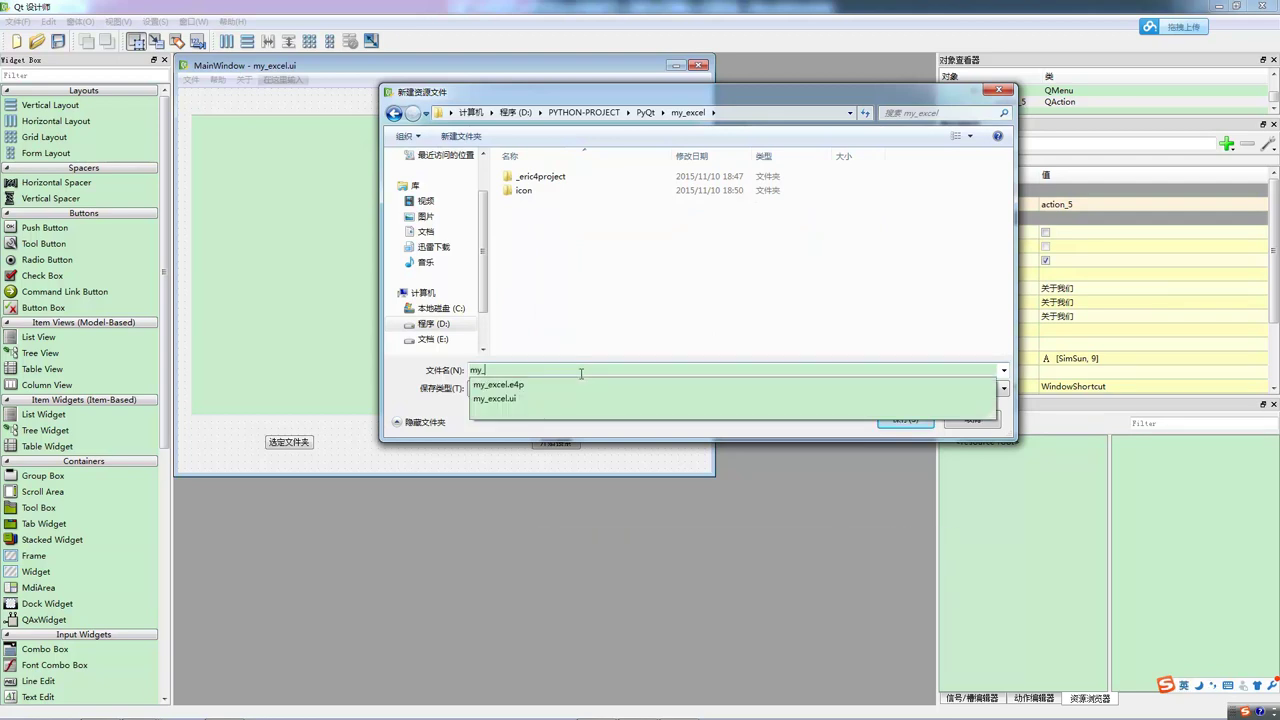
text(cpi)
key(BackSpace)
key(BackSpace)
key(BackSpace)
text(pic)
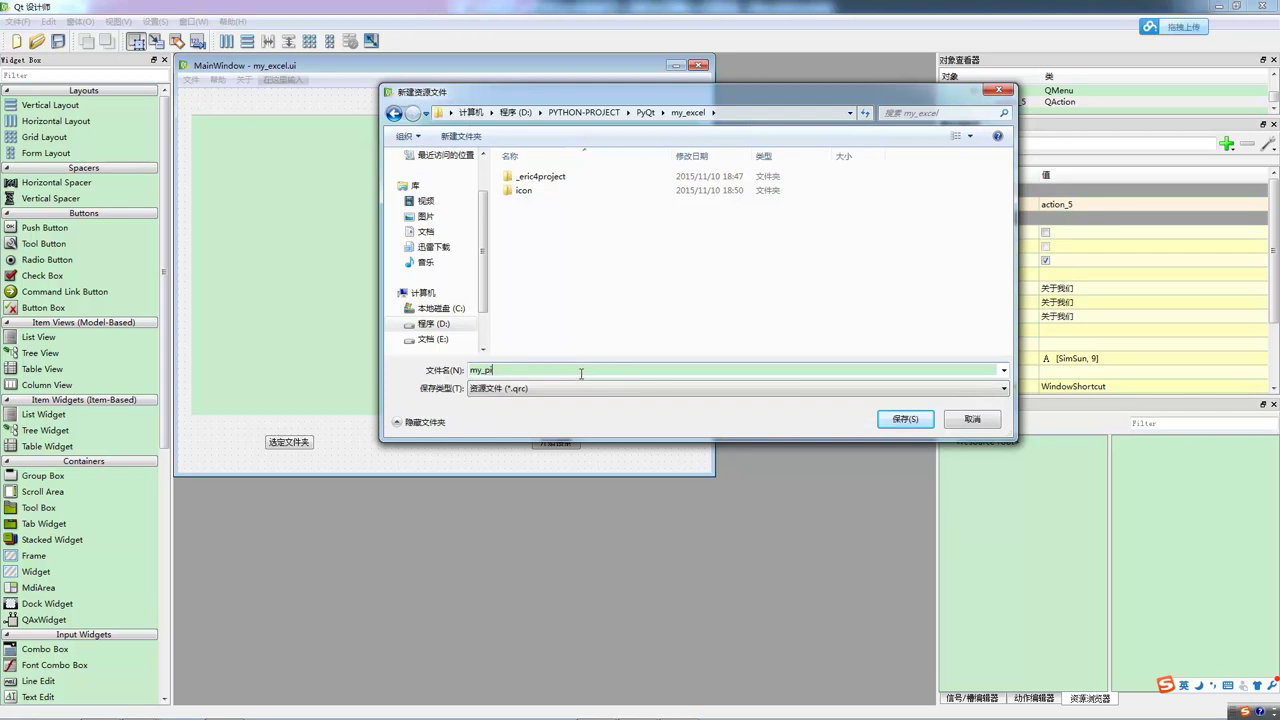
click(905, 418)
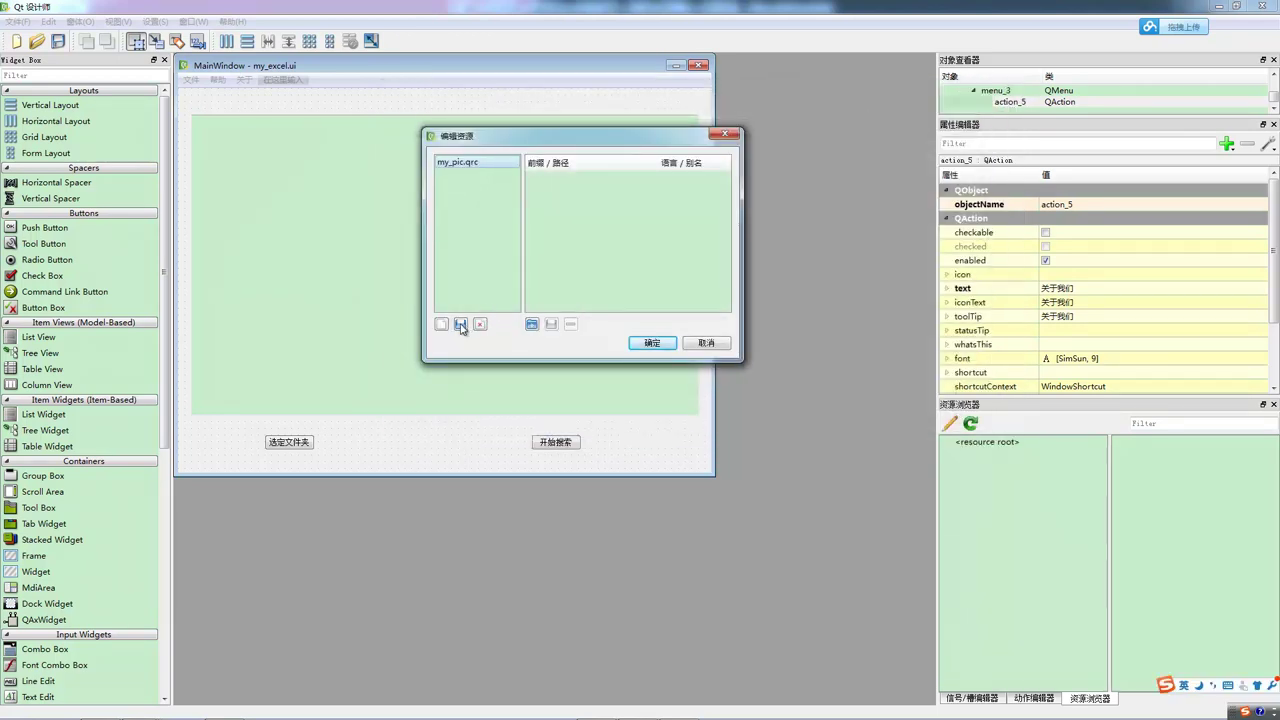
Add a prefix named pic to my_pic.qrc
click(531, 324)
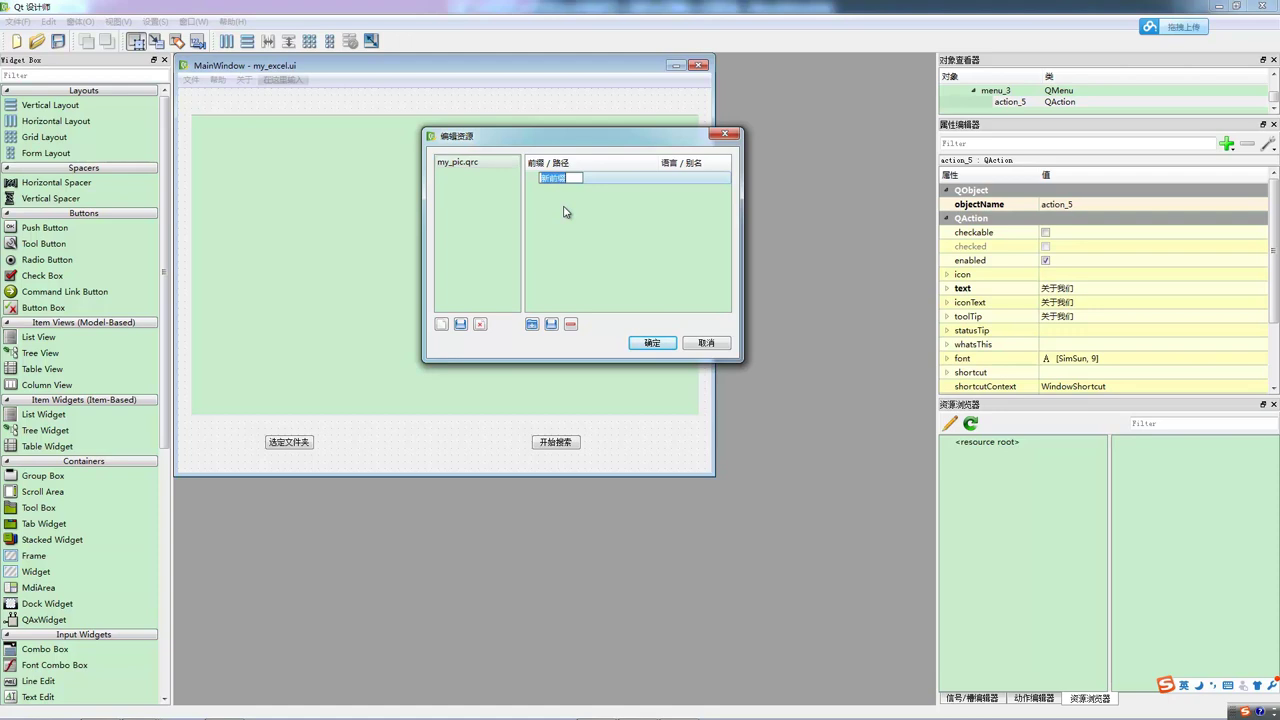
text(pic)
key(Return)
Add all seven images from the icon folder, about through quit, under the pic prefix and accept the resource edits
click(550, 325)
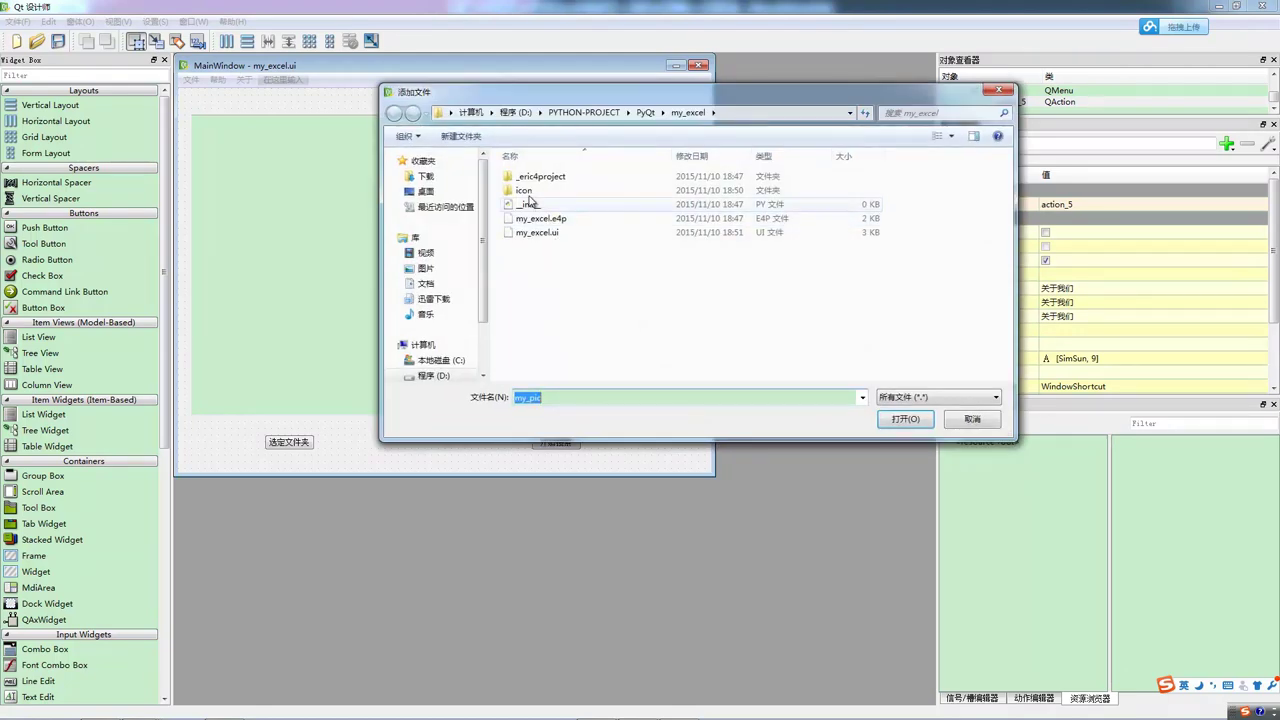
double_click(524, 190)
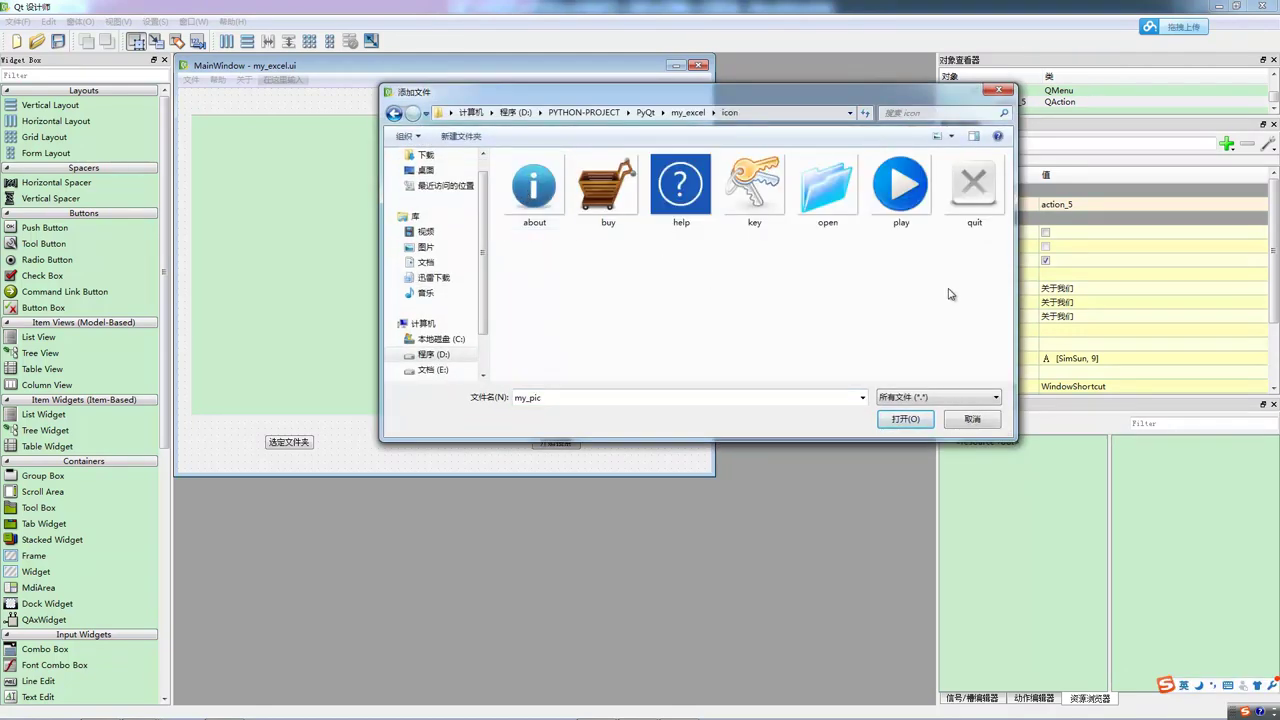
drag(988, 292, 522, 188)
click(882, 421)
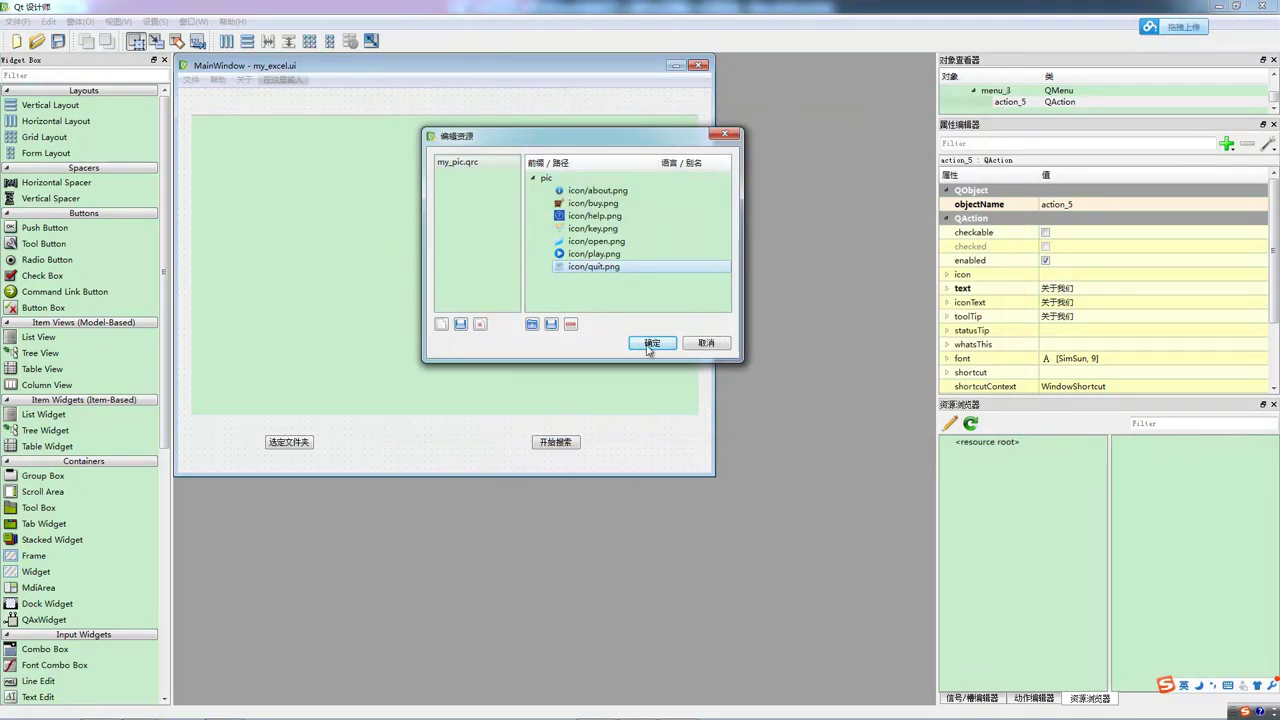
click(648, 346)
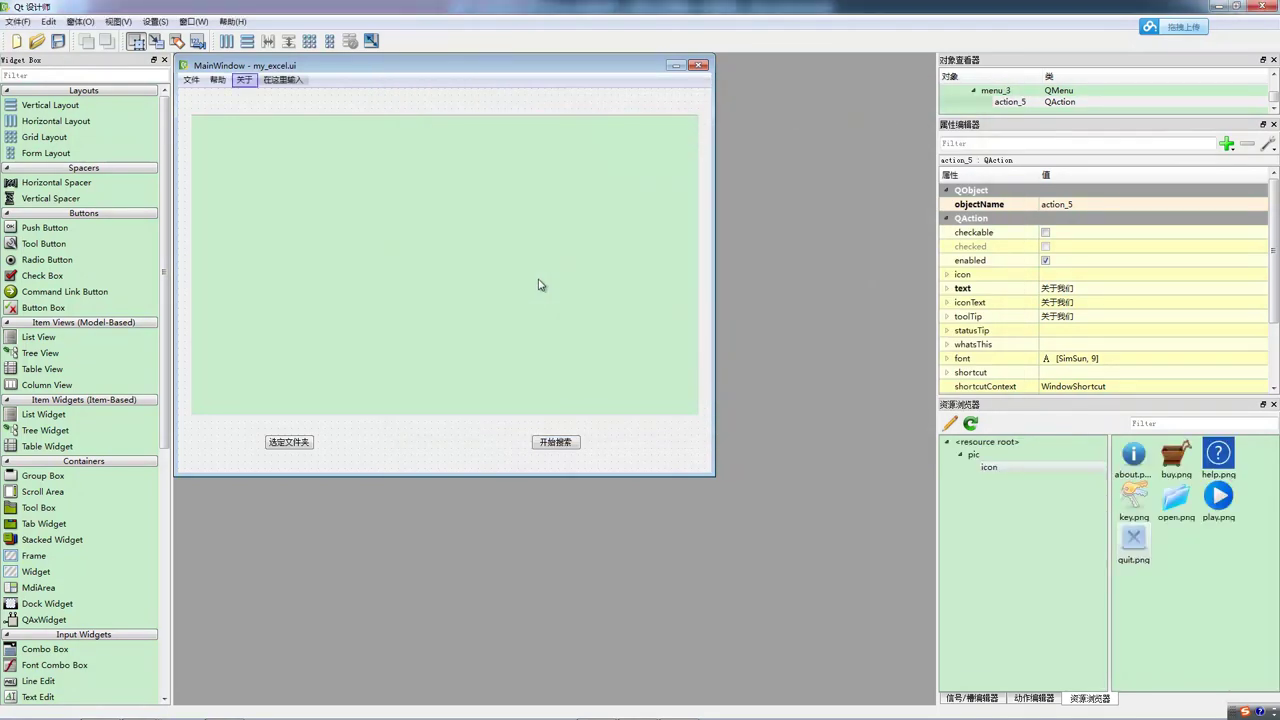
Assign open.png from the icon resources as the icon of the 打开 action in the 文件 menu
click(190, 79)
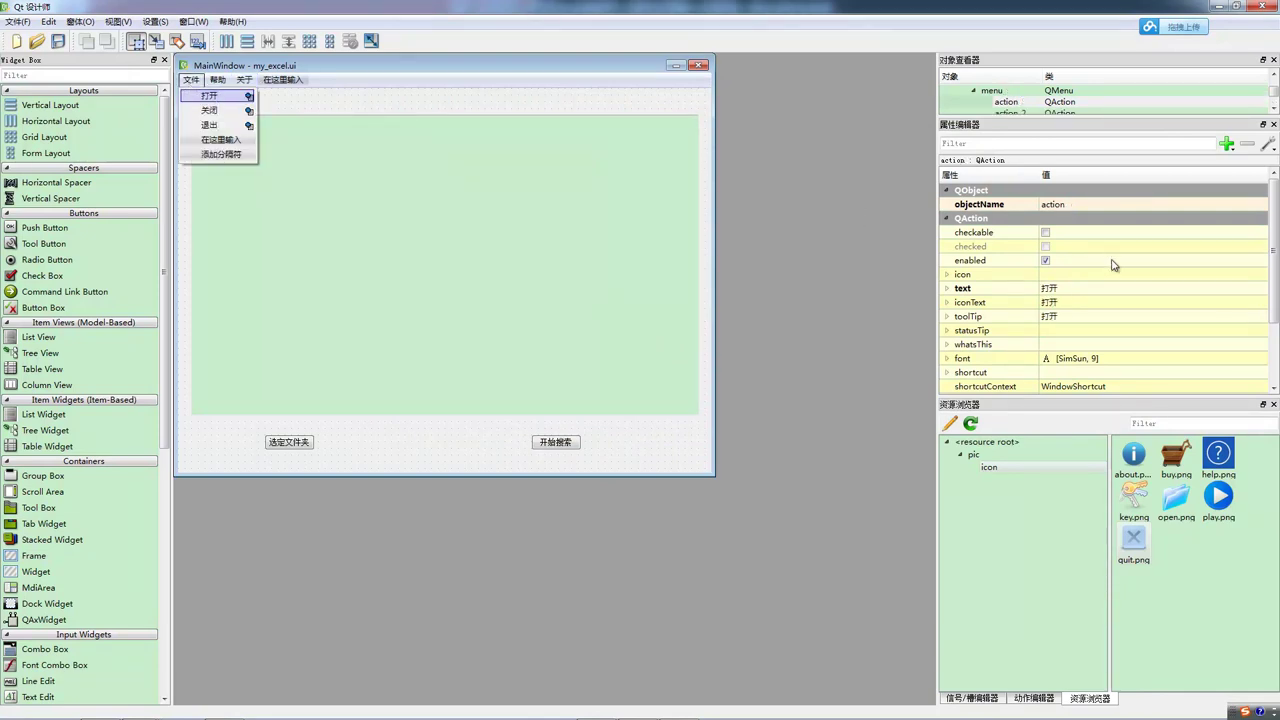
click(1077, 277)
click(1245, 276)
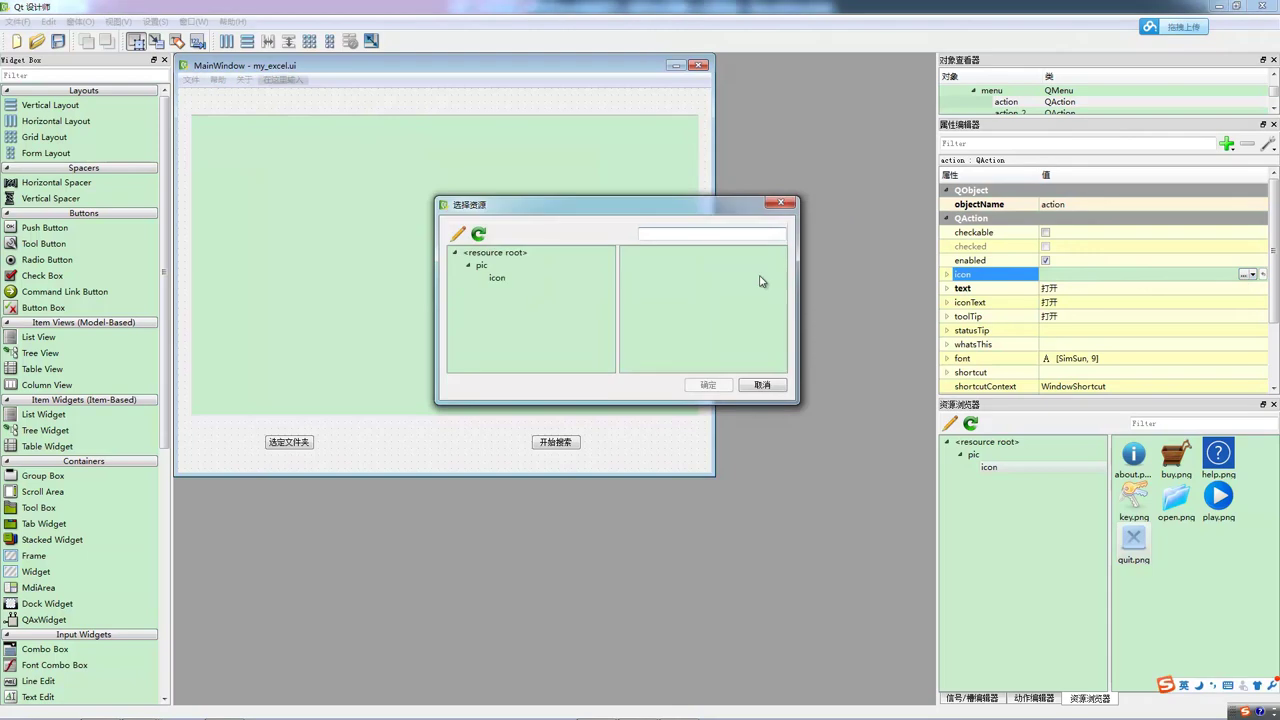
click(505, 280)
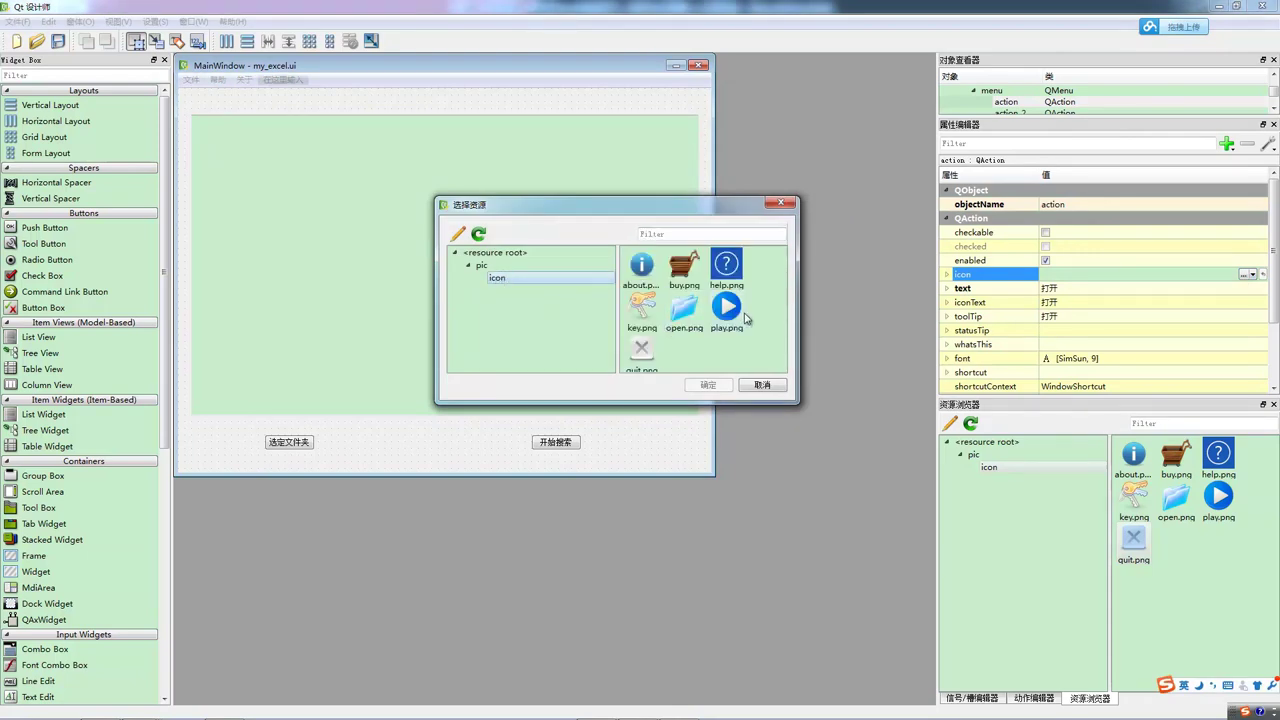
click(697, 334)
click(707, 385)
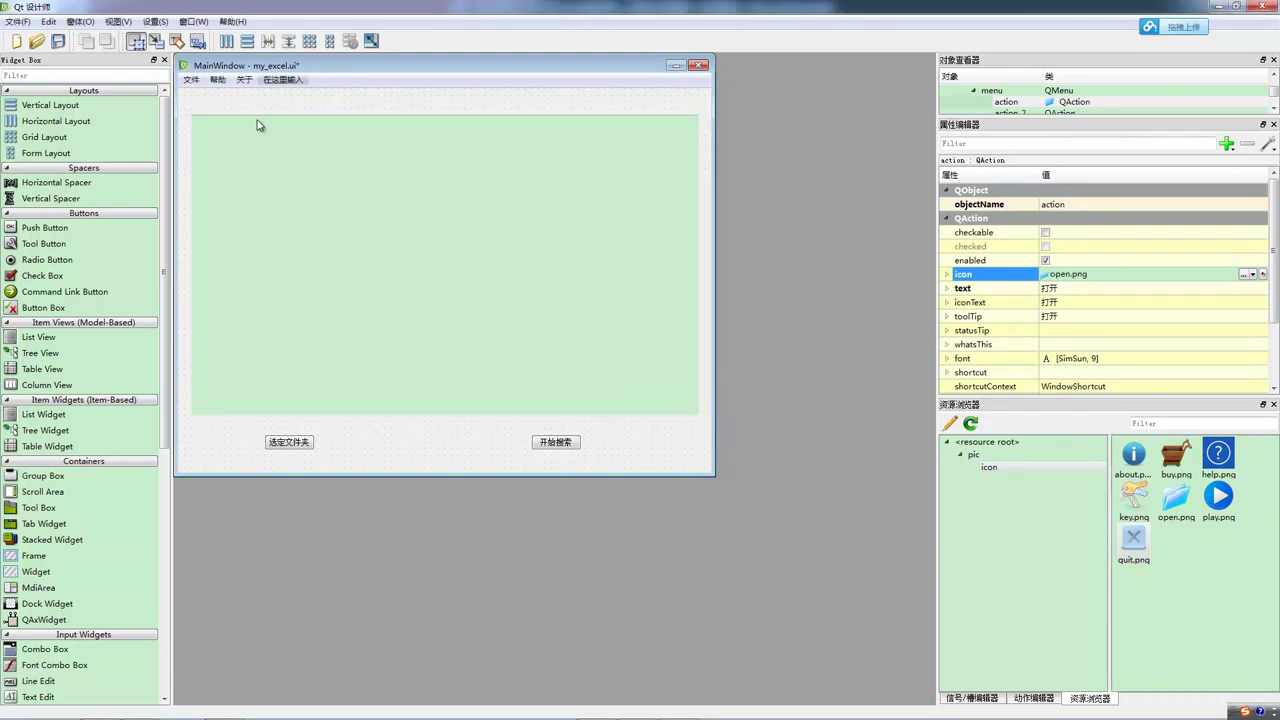
Assign quit.png from the icon resources as the icon of the 关闭 action in the 文件 menu
click(191, 80)
click(220, 112)
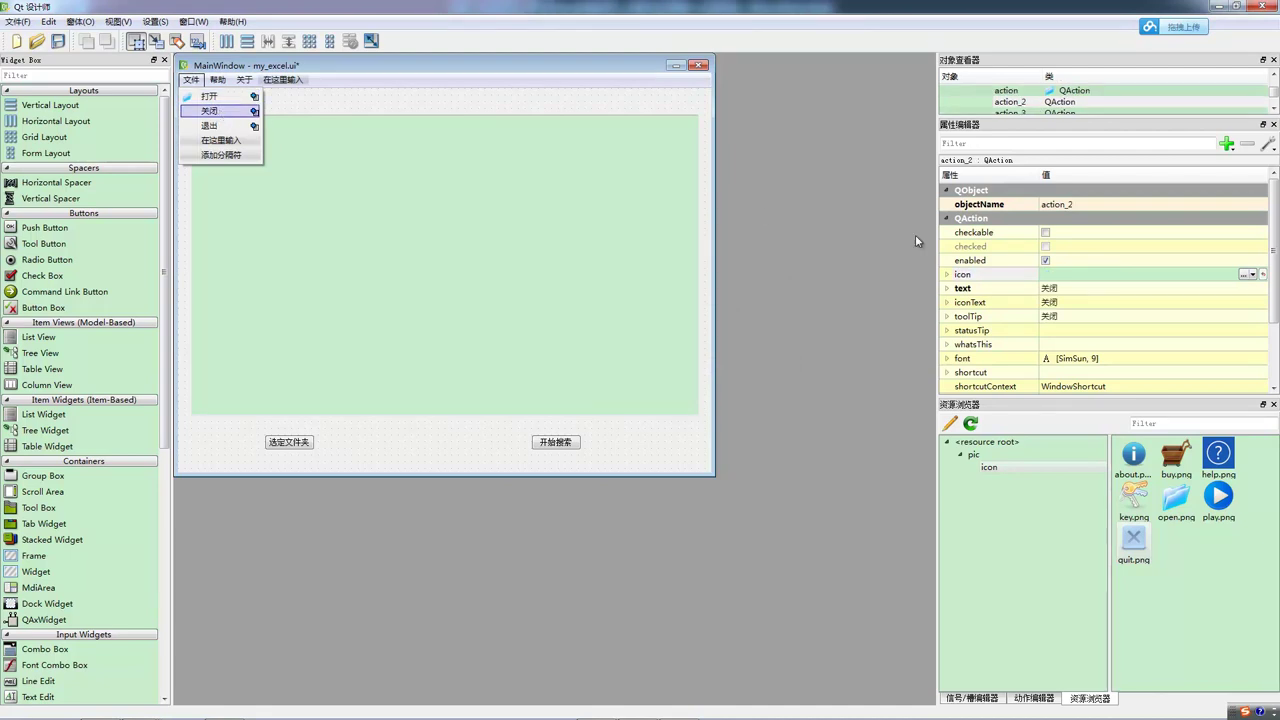
click(1251, 277)
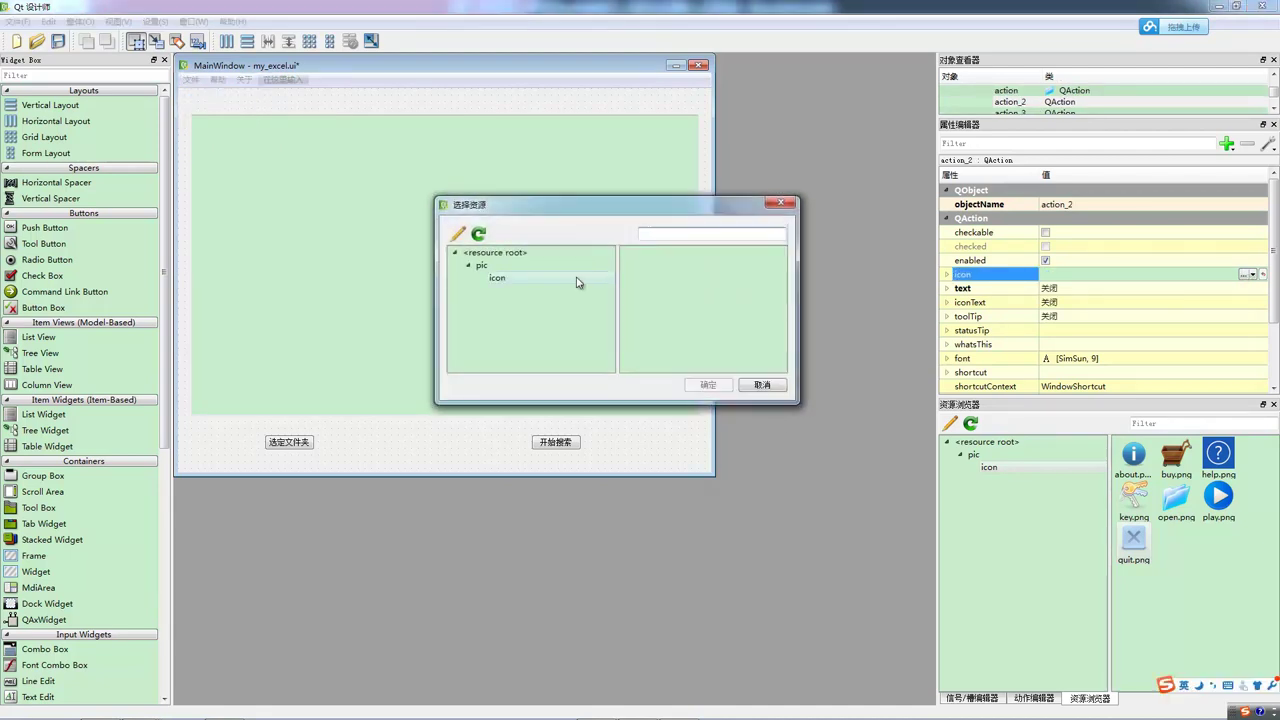
click(530, 282)
click(650, 353)
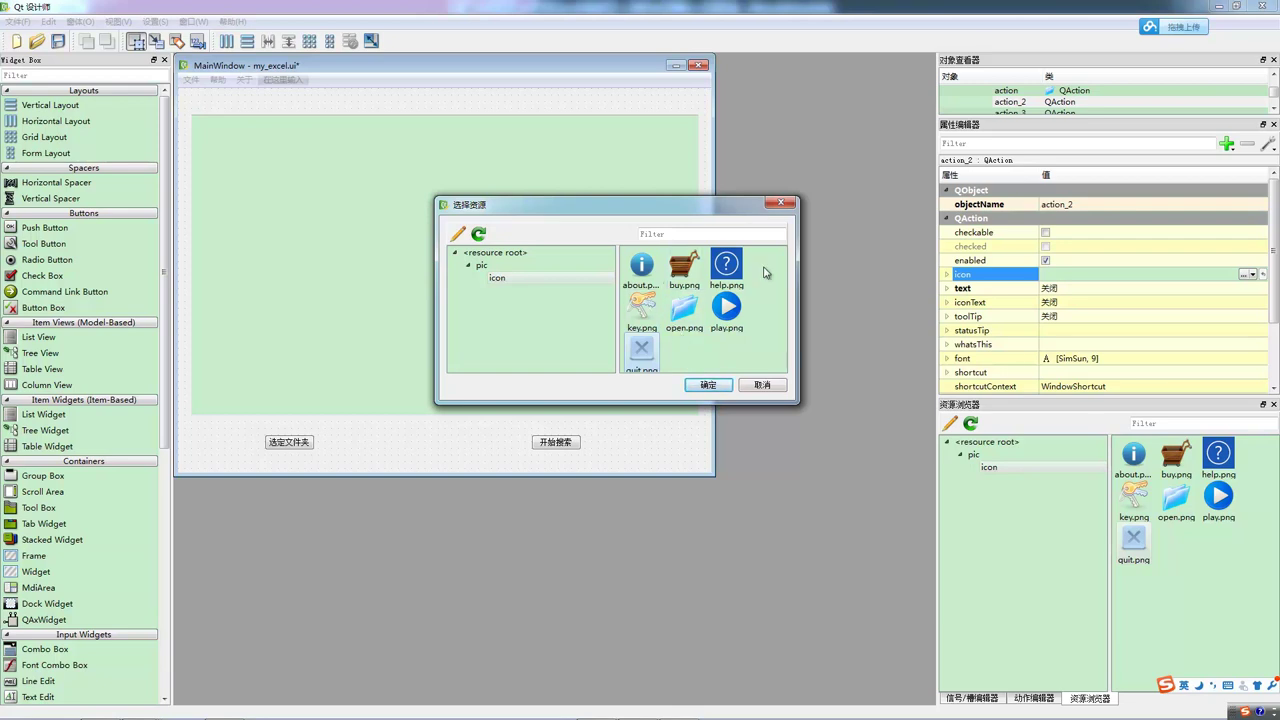
click(705, 388)
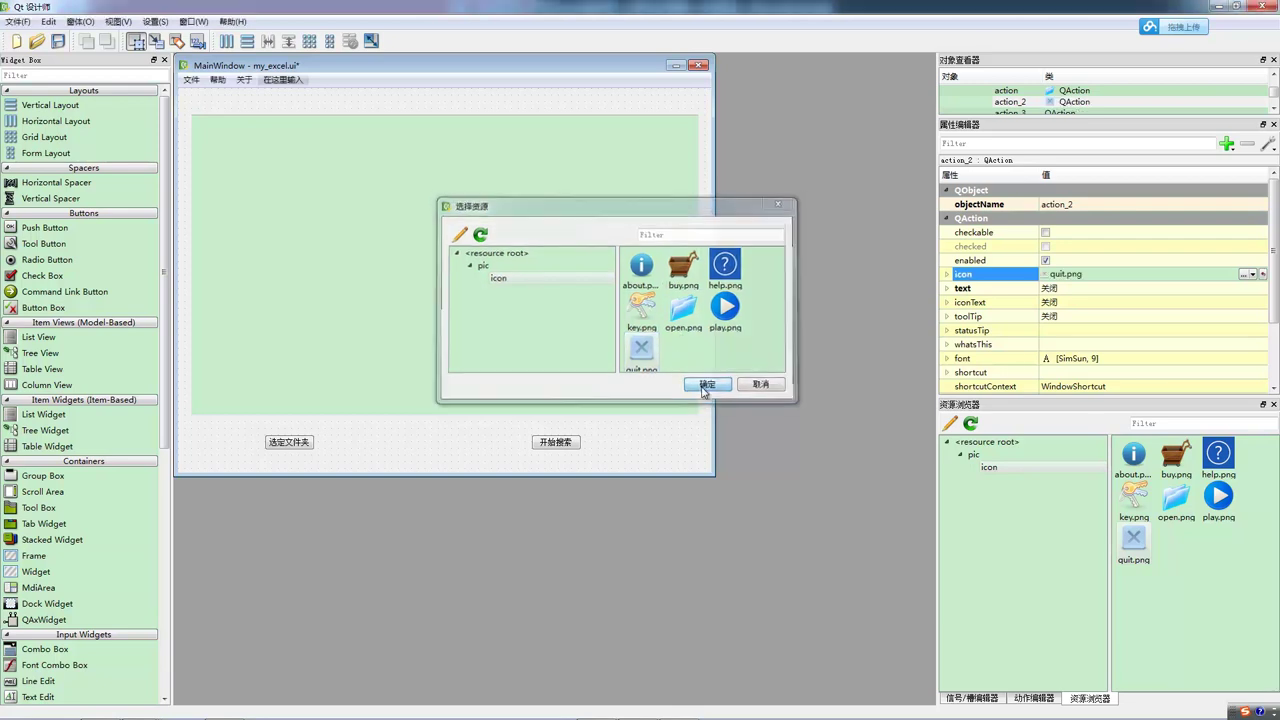
Give the 退出 action in the 文件 menu the quit.png resource icon
click(192, 81)
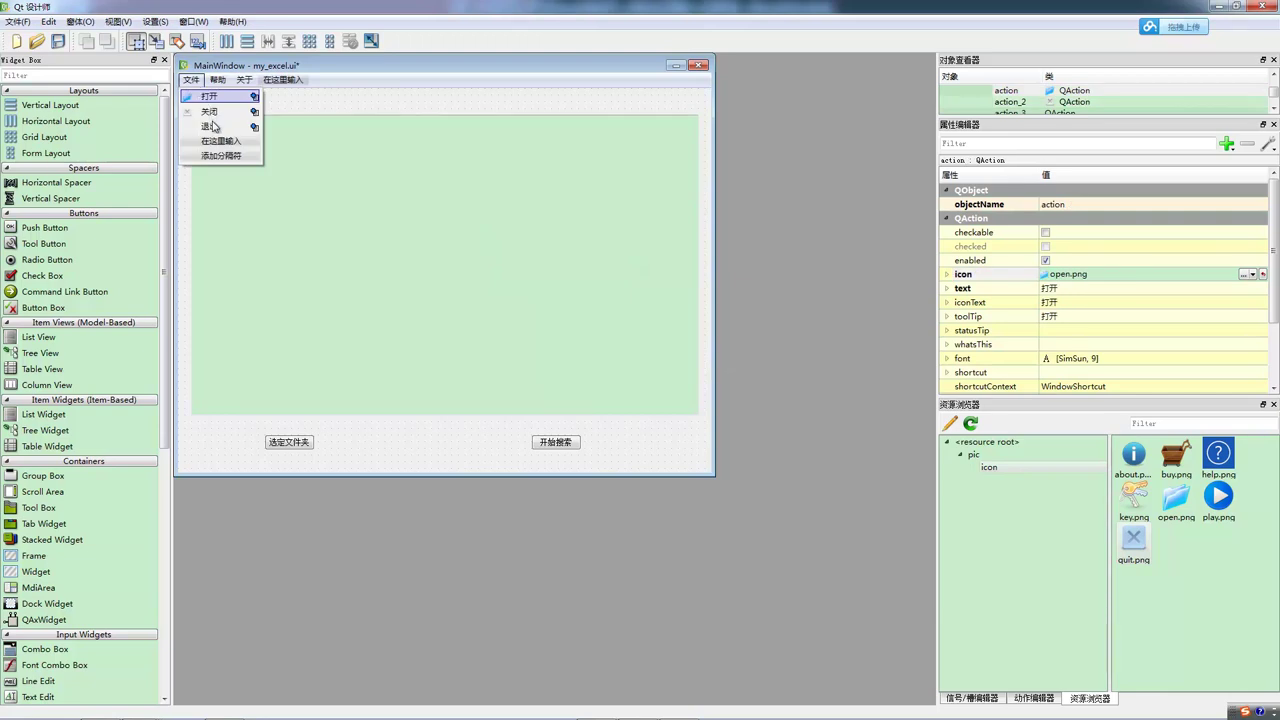
click(213, 126)
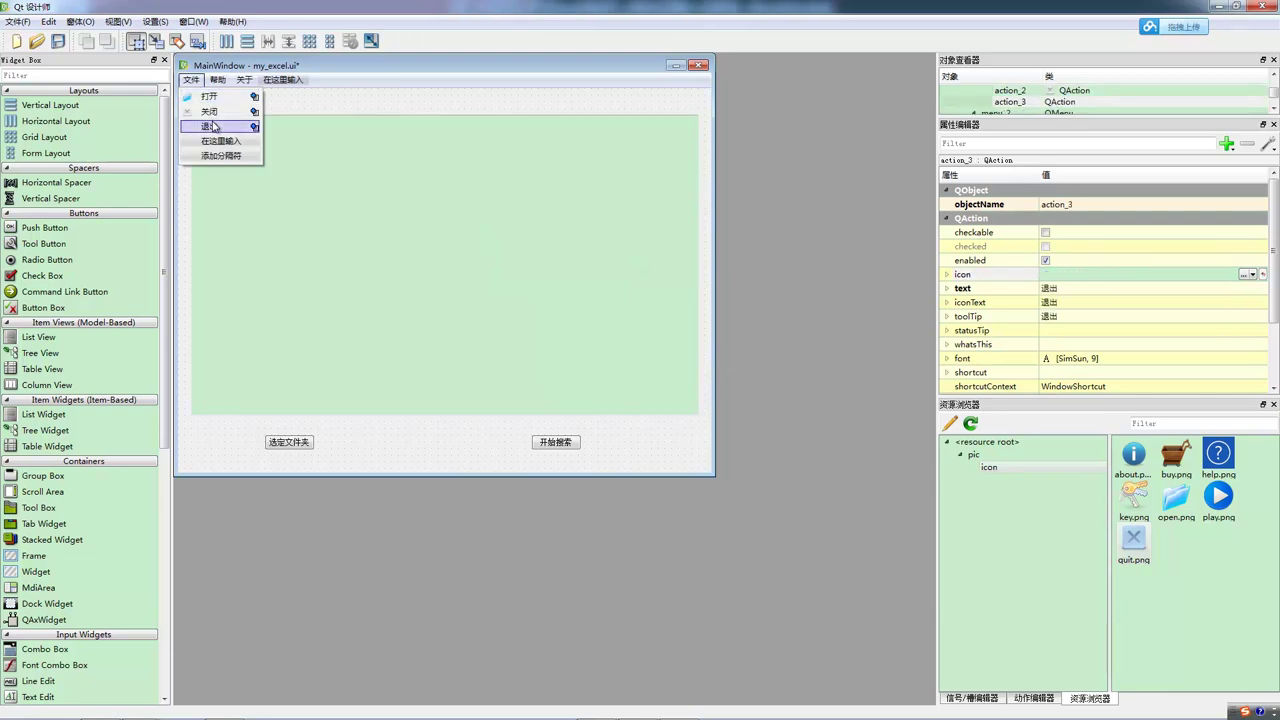
click(1241, 278)
click(494, 278)
click(641, 350)
click(708, 384)
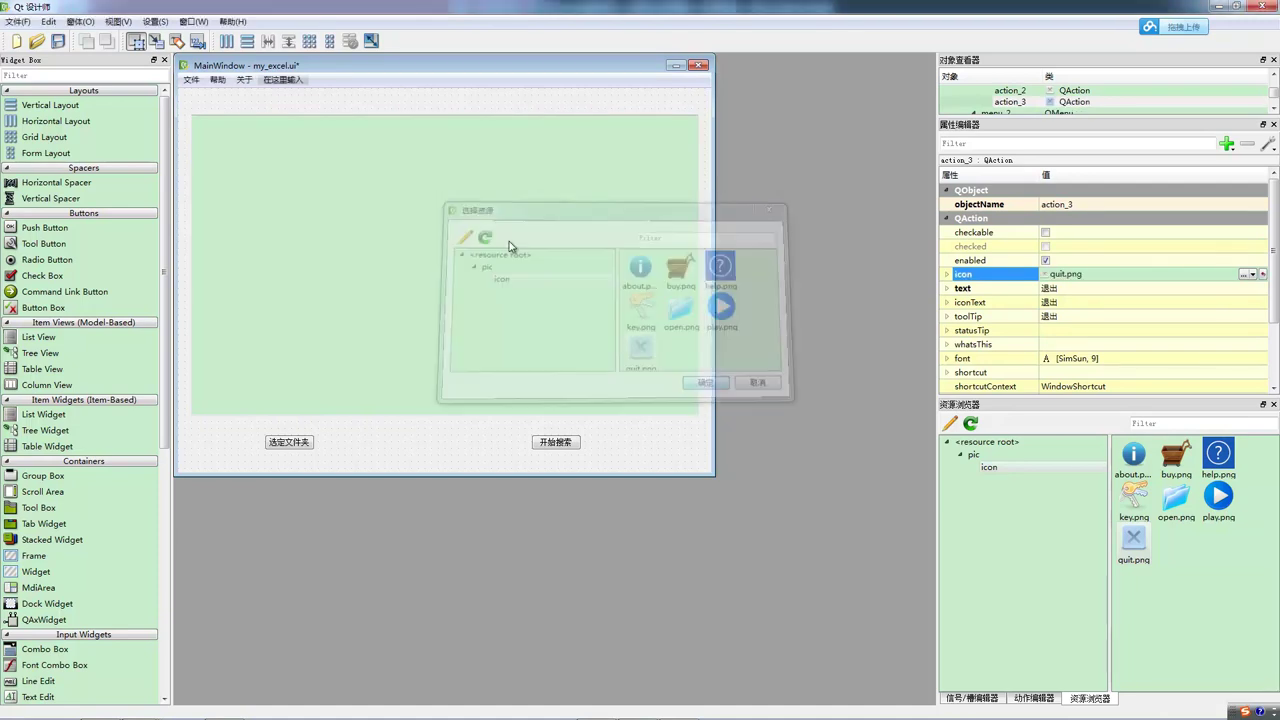
Assign help.png from the icon resources as the icon of the 使用说明 action in the 帮助 menu
click(190, 79)
click(217, 80)
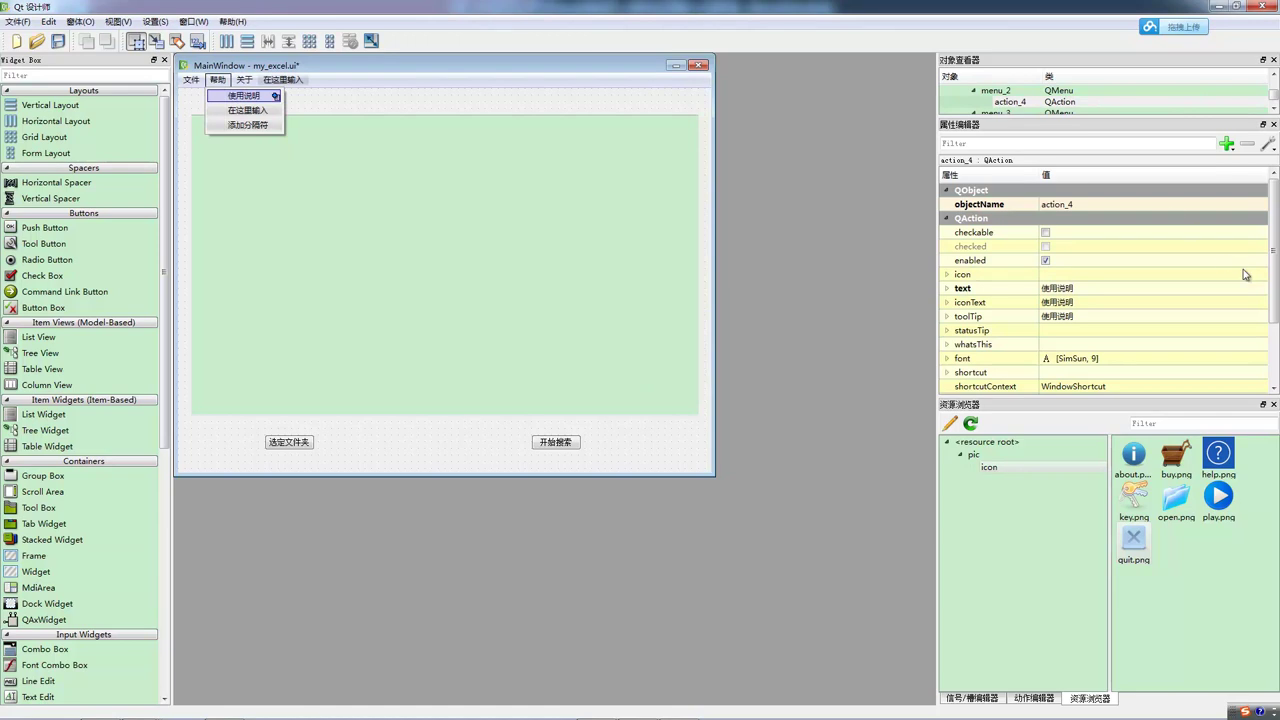
click(1111, 276)
click(1242, 275)
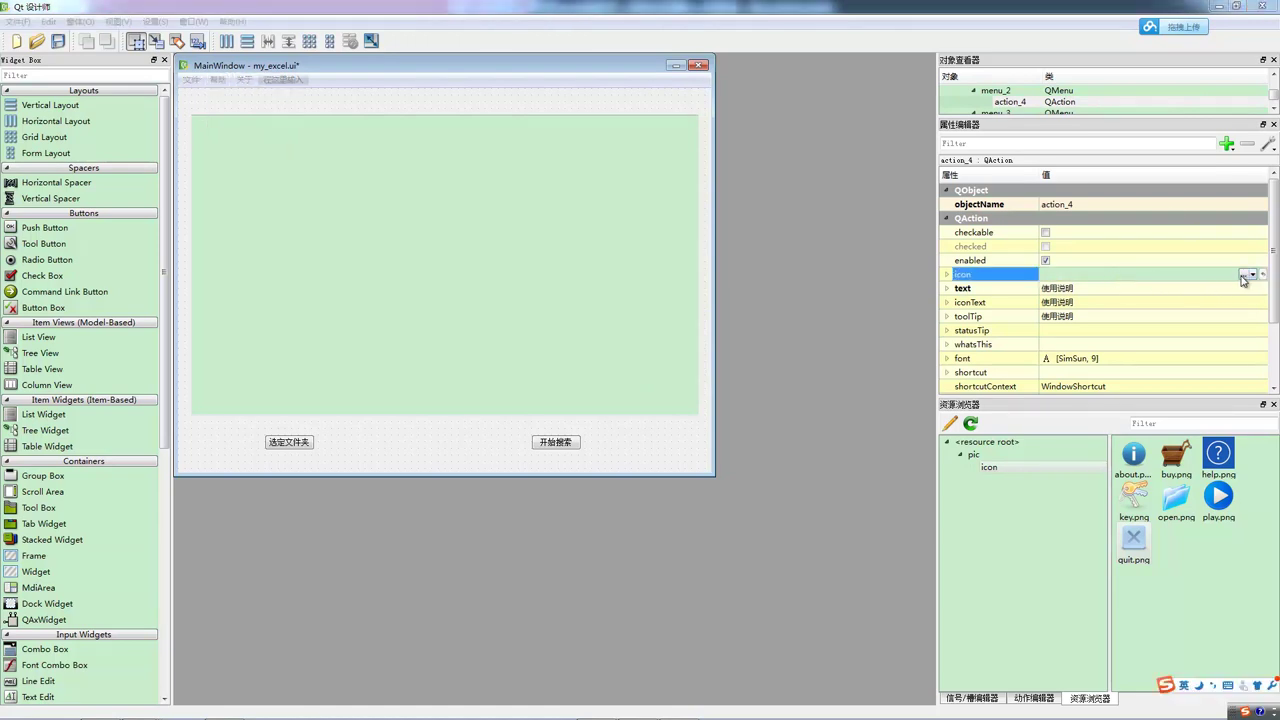
click(534, 280)
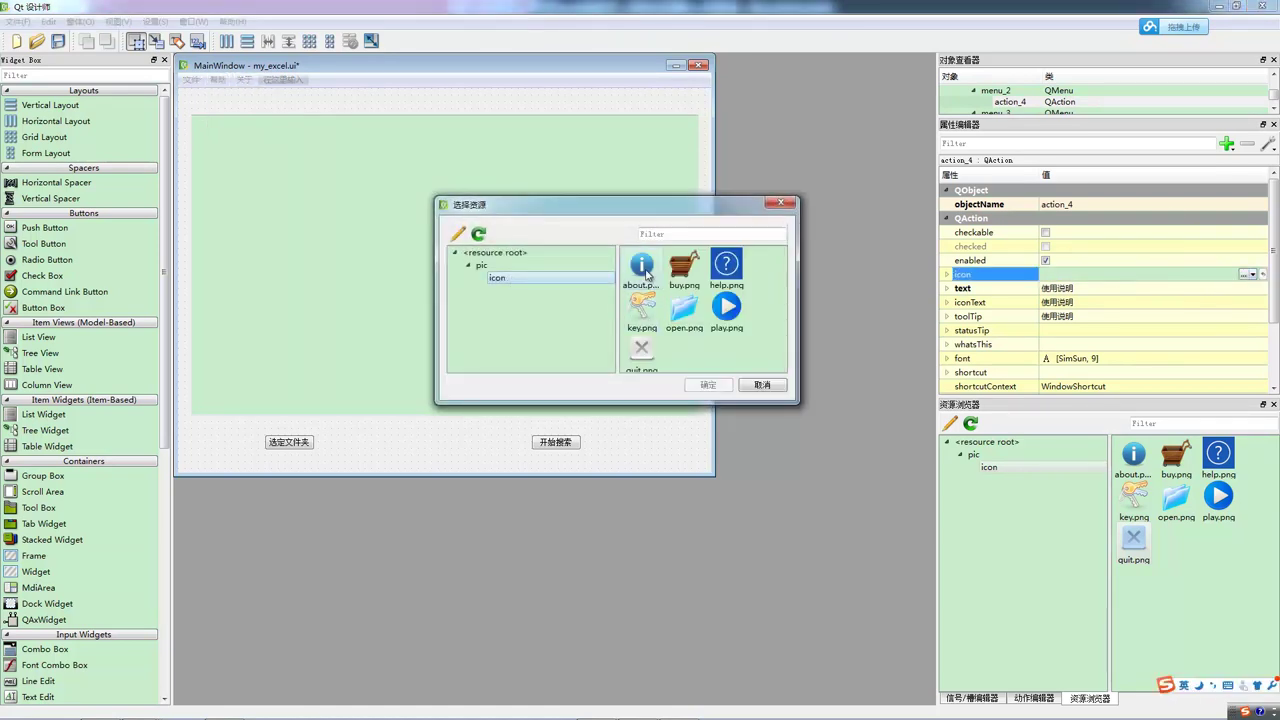
click(726, 266)
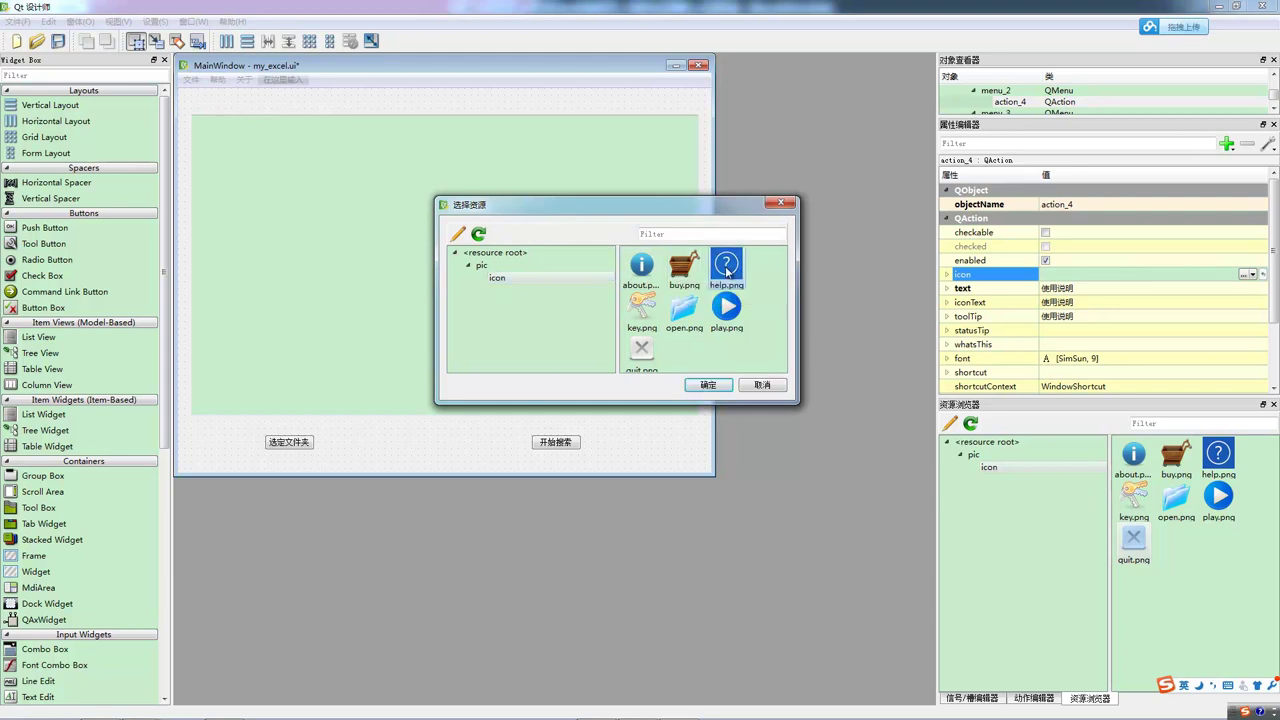
click(711, 386)
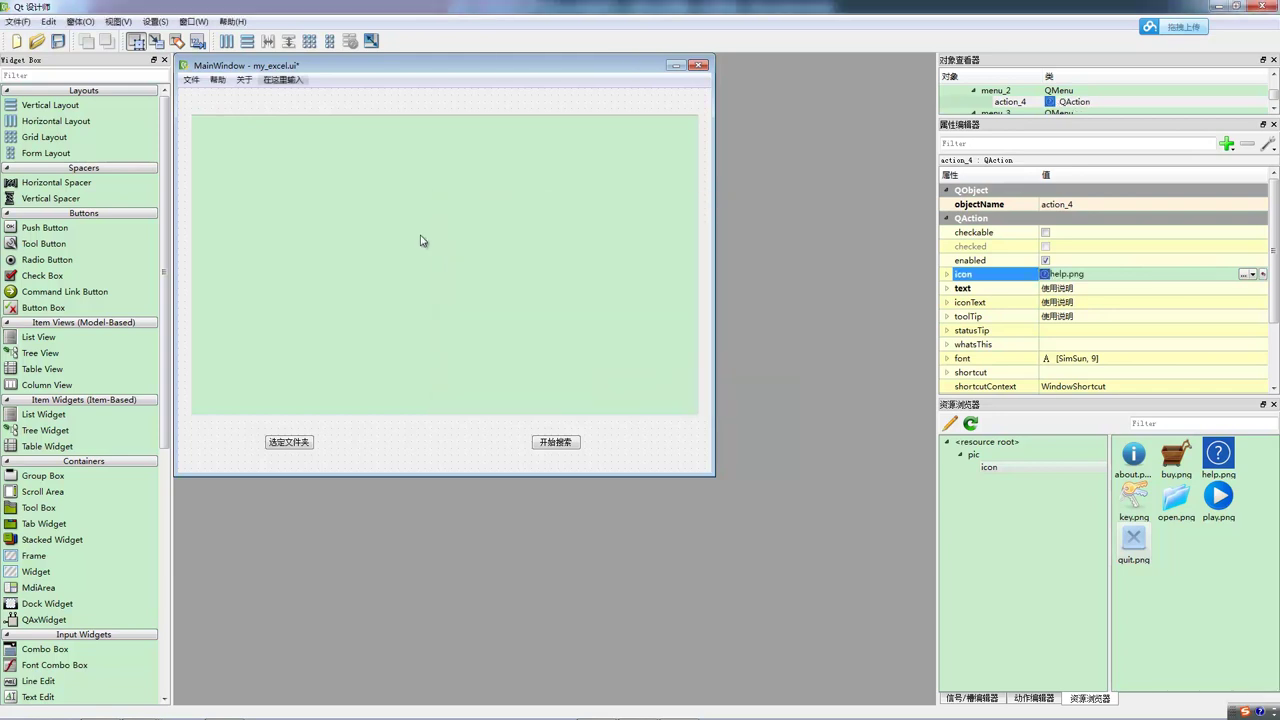
Assign about.png from the icon resources as the icon of the 关于我们 action in the 关于 menu
click(243, 79)
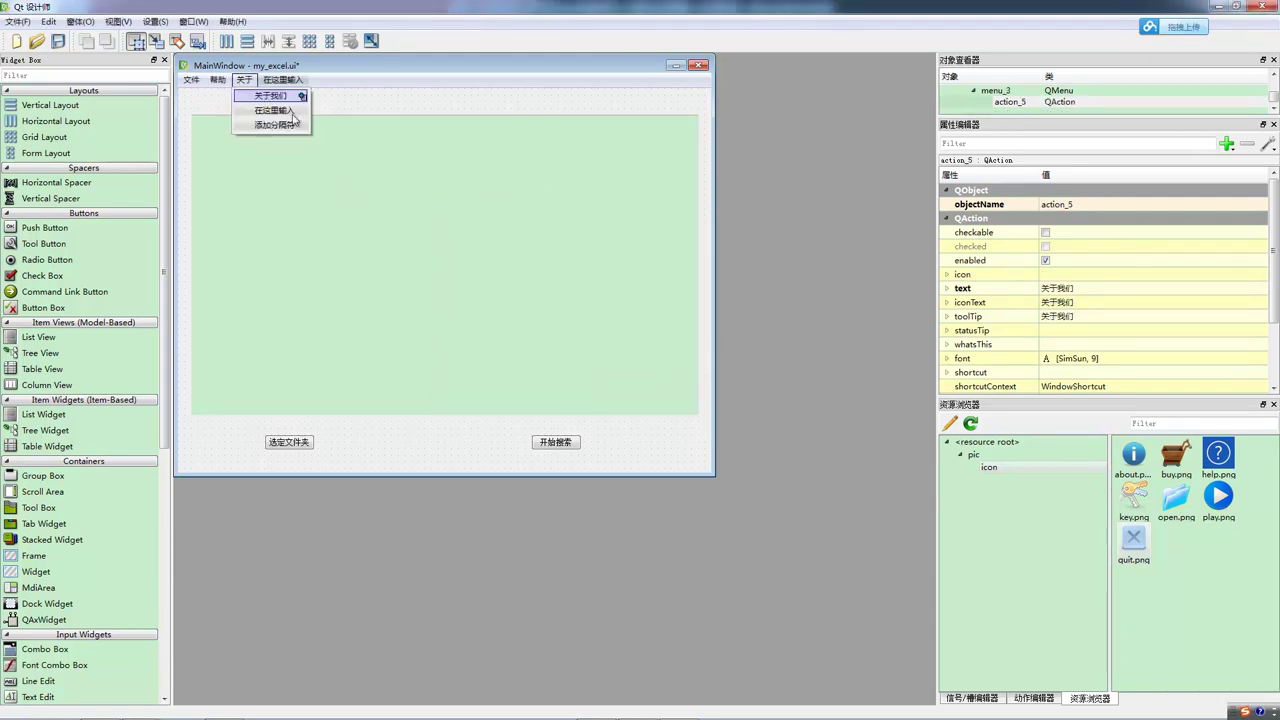
click(1130, 276)
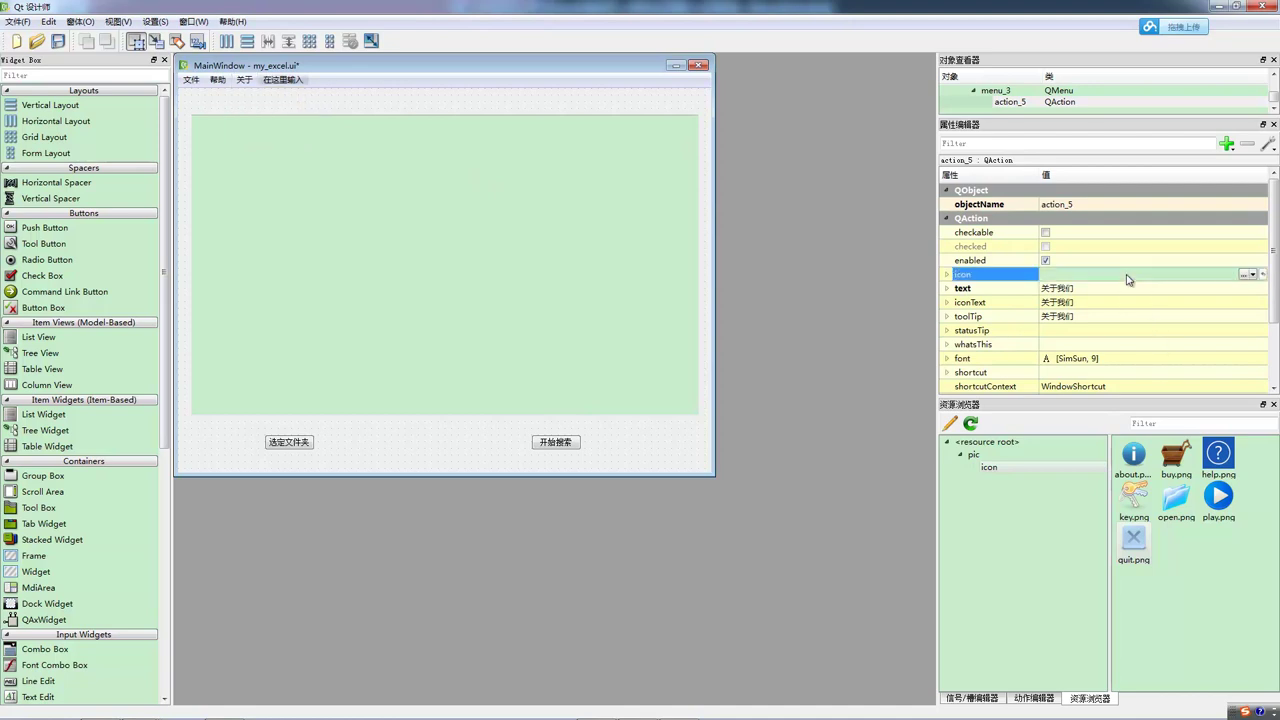
click(1245, 274)
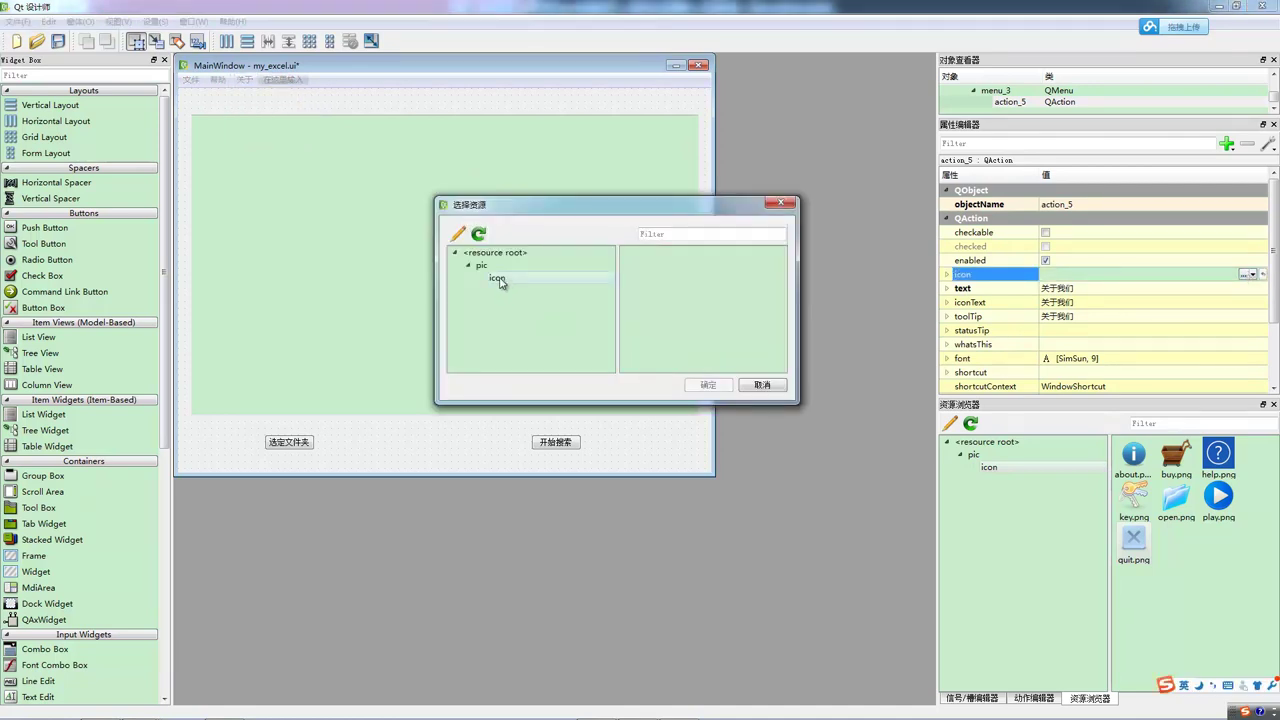
click(501, 279)
click(640, 272)
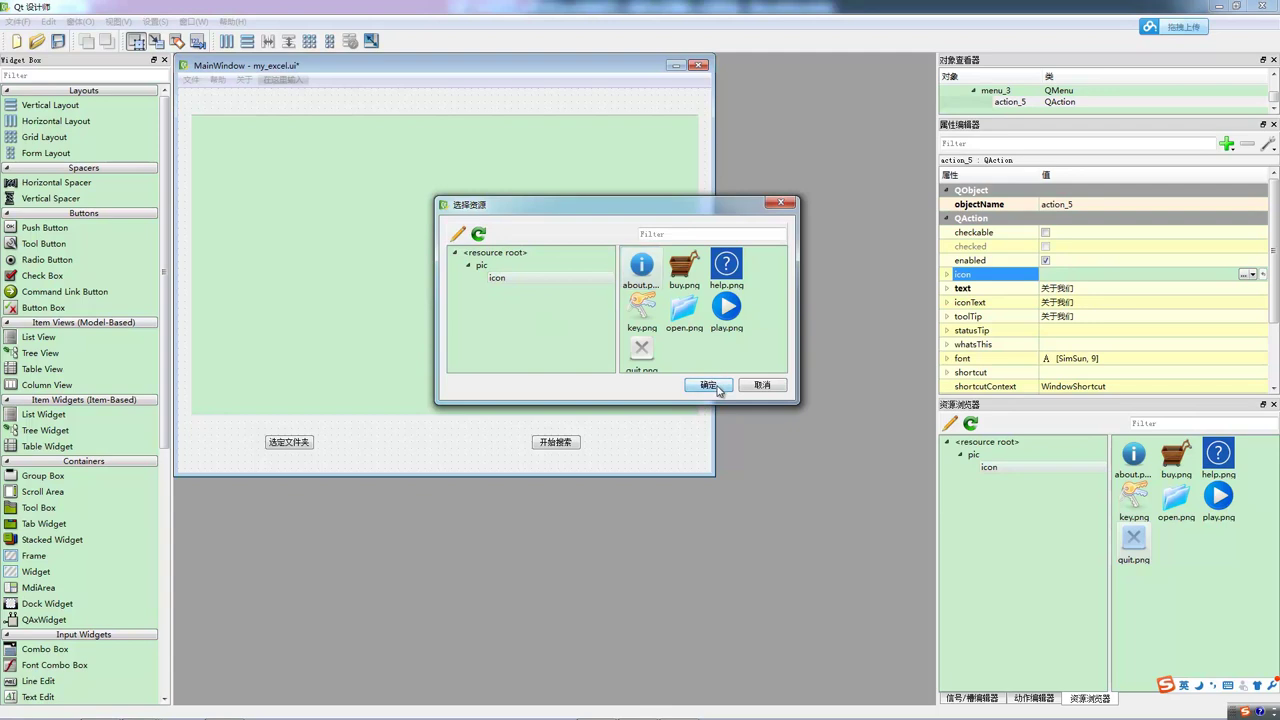
click(707, 385)
Check the action icons in the 关于 and 文件 menus and save the form
click(245, 80)
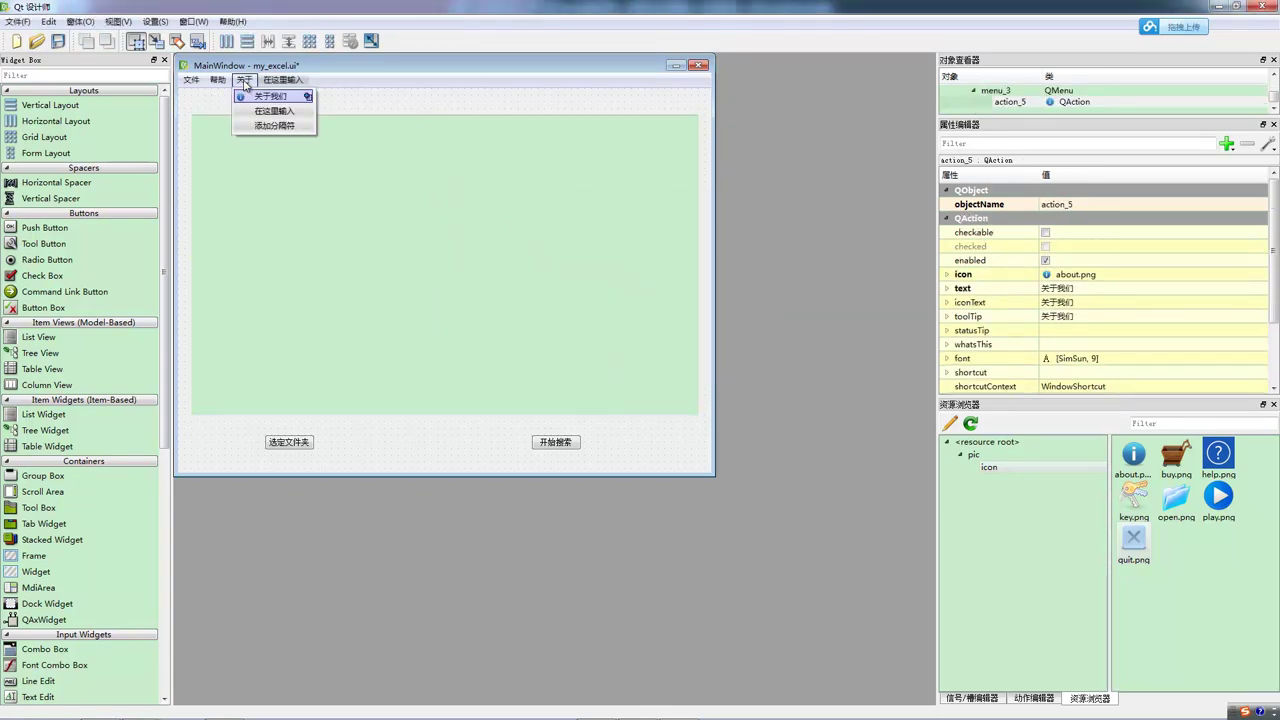
click(212, 80)
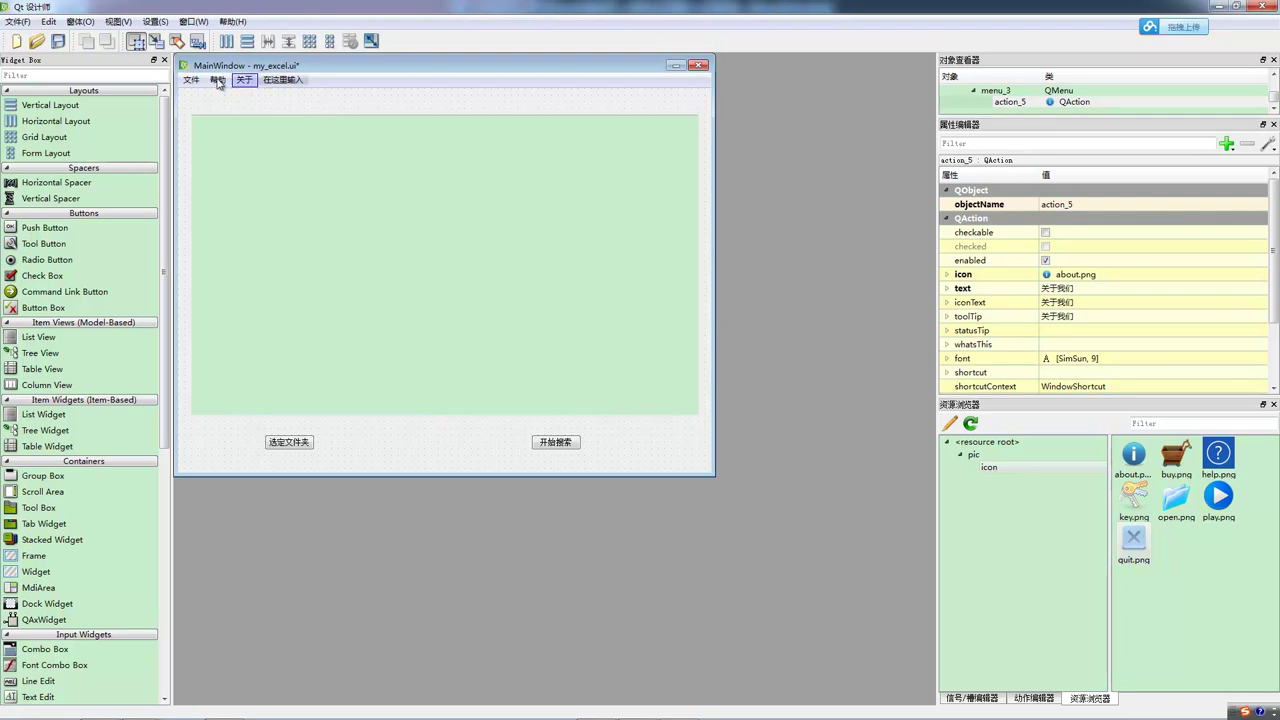
click(191, 80)
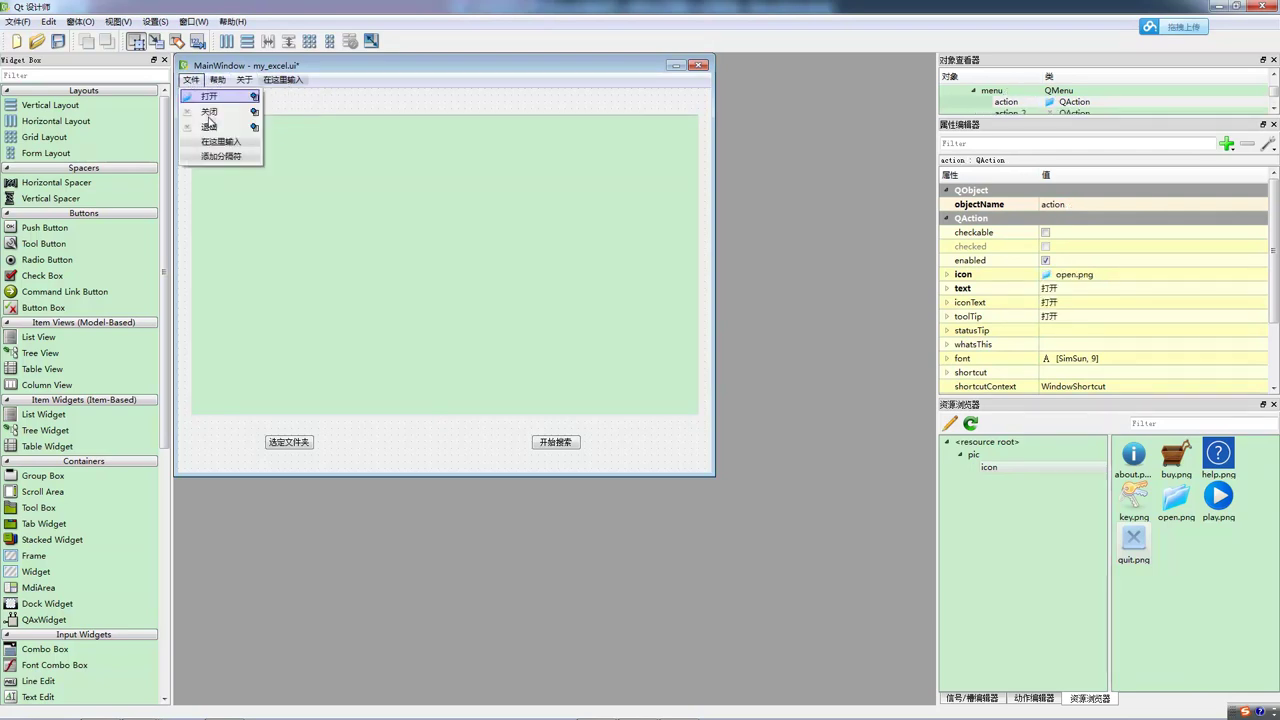
click(362, 70)
key(ctrl+s)
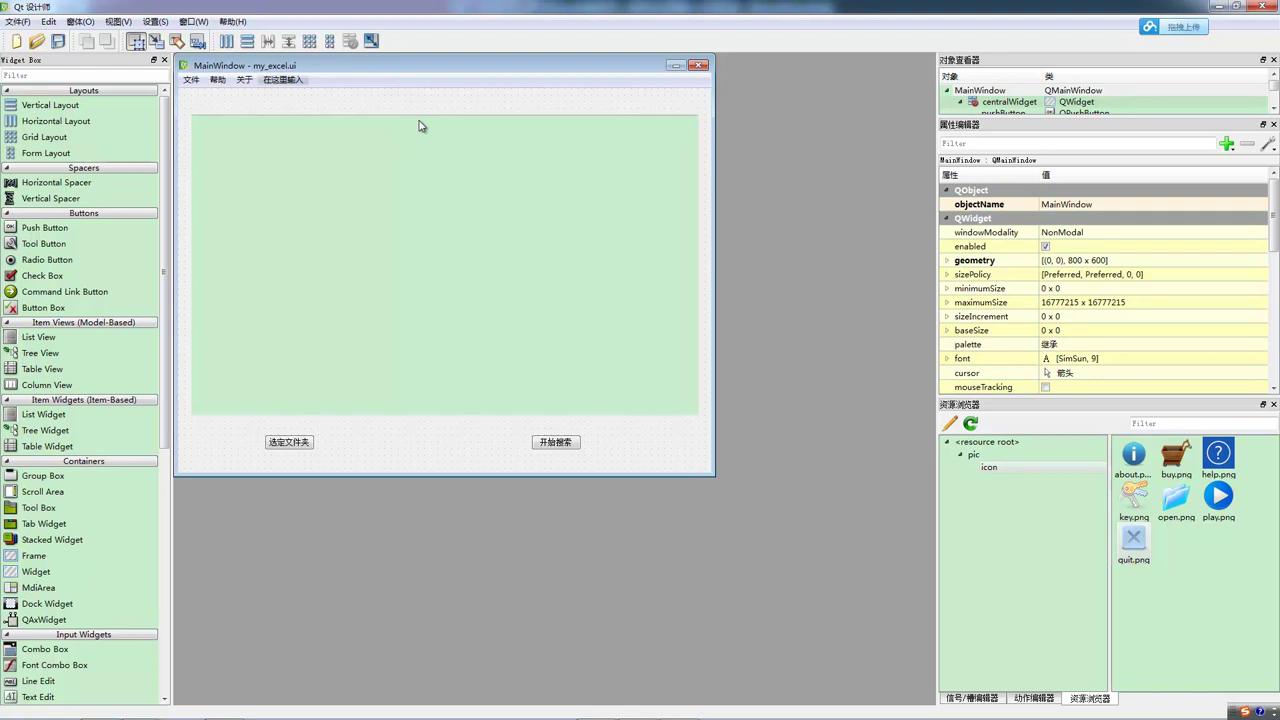
Move the 选定文件夹 button beside 开始搜索 and place a Line Edit to its left below the text browser
drag(299, 446, 507, 447)
click(400, 438)
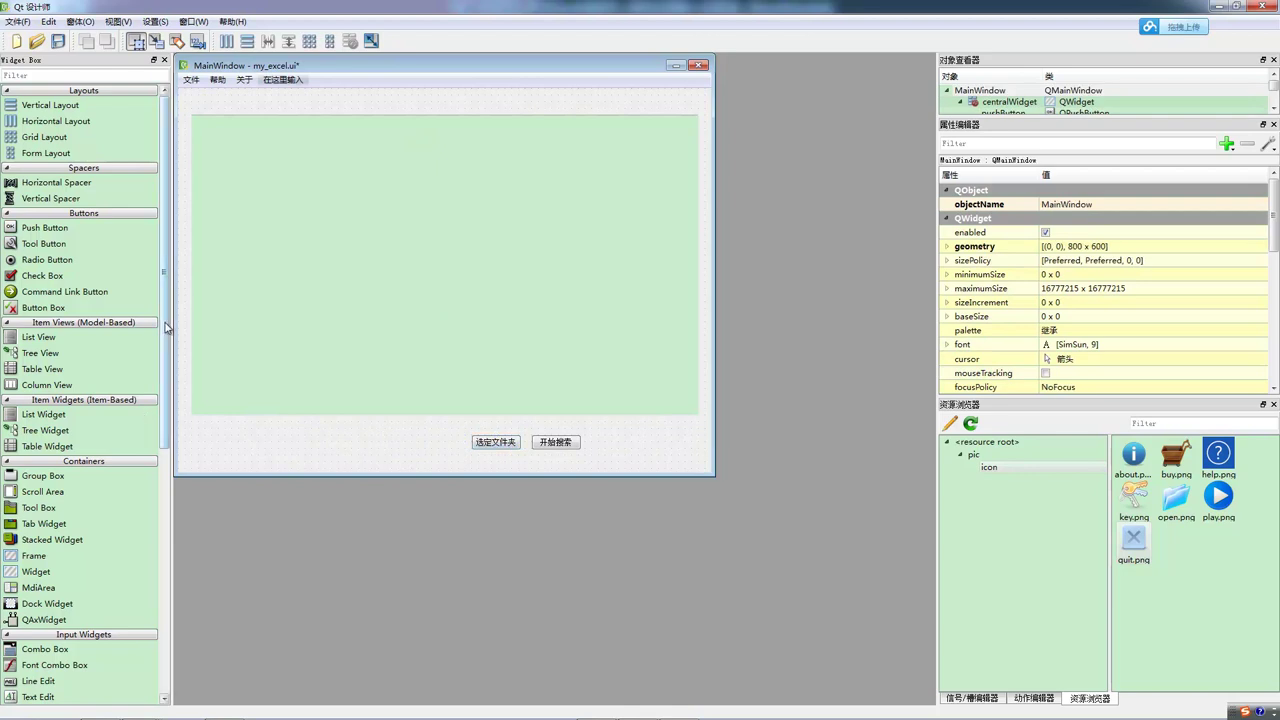
drag(166, 318, 157, 522)
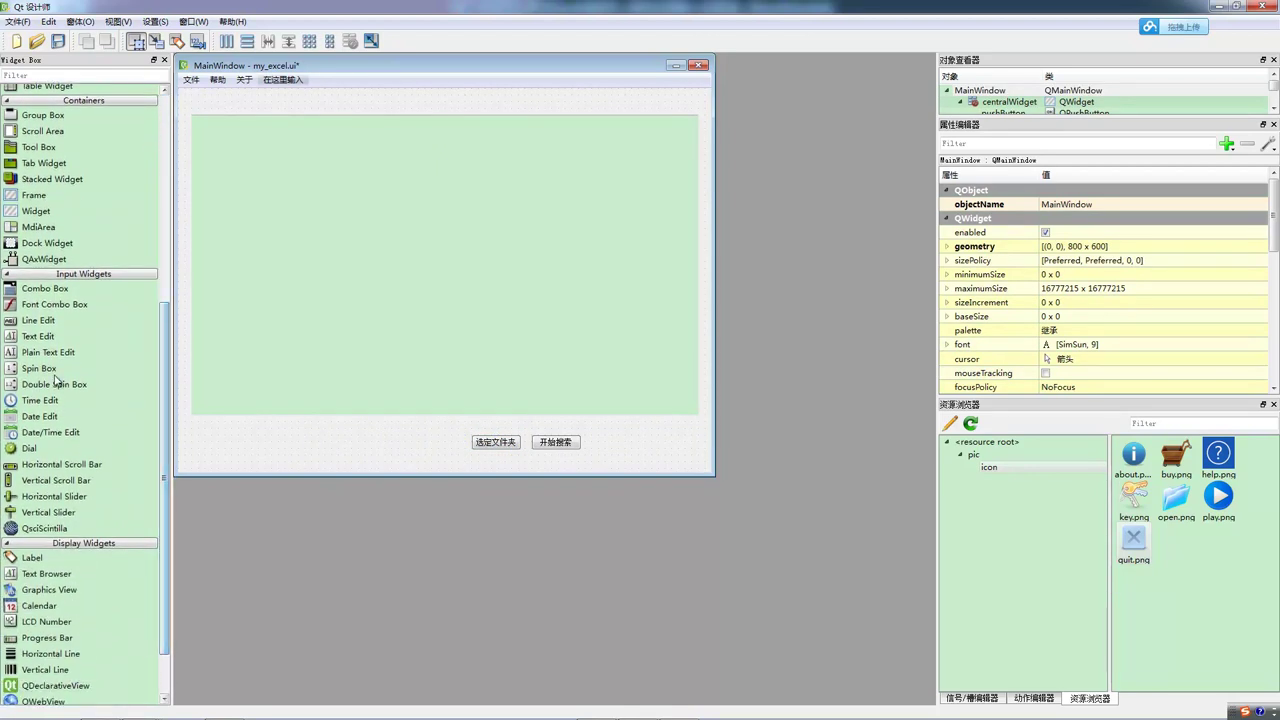
drag(40, 330, 347, 444)
click(296, 445)
Add a Label reading 关键词: at about (30, 520) below the text browser's left edge and save the form
scroll(163, 354, down, 2)
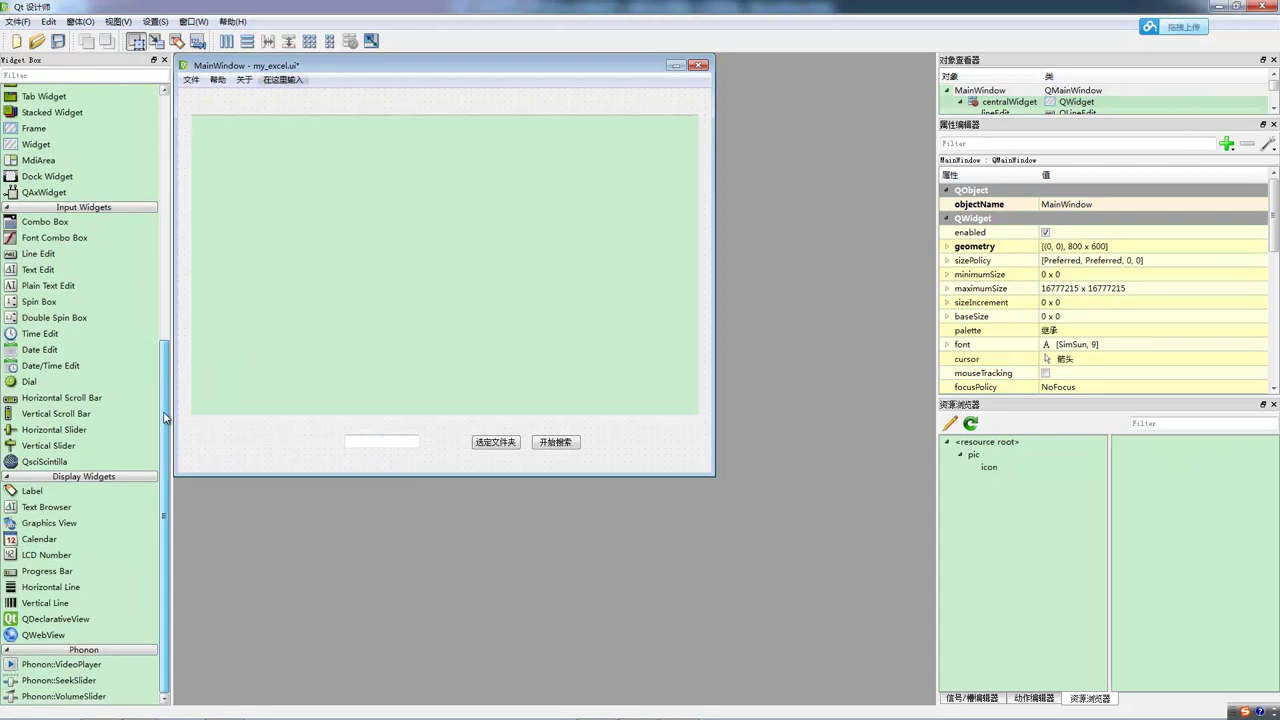
drag(38, 495, 204, 439)
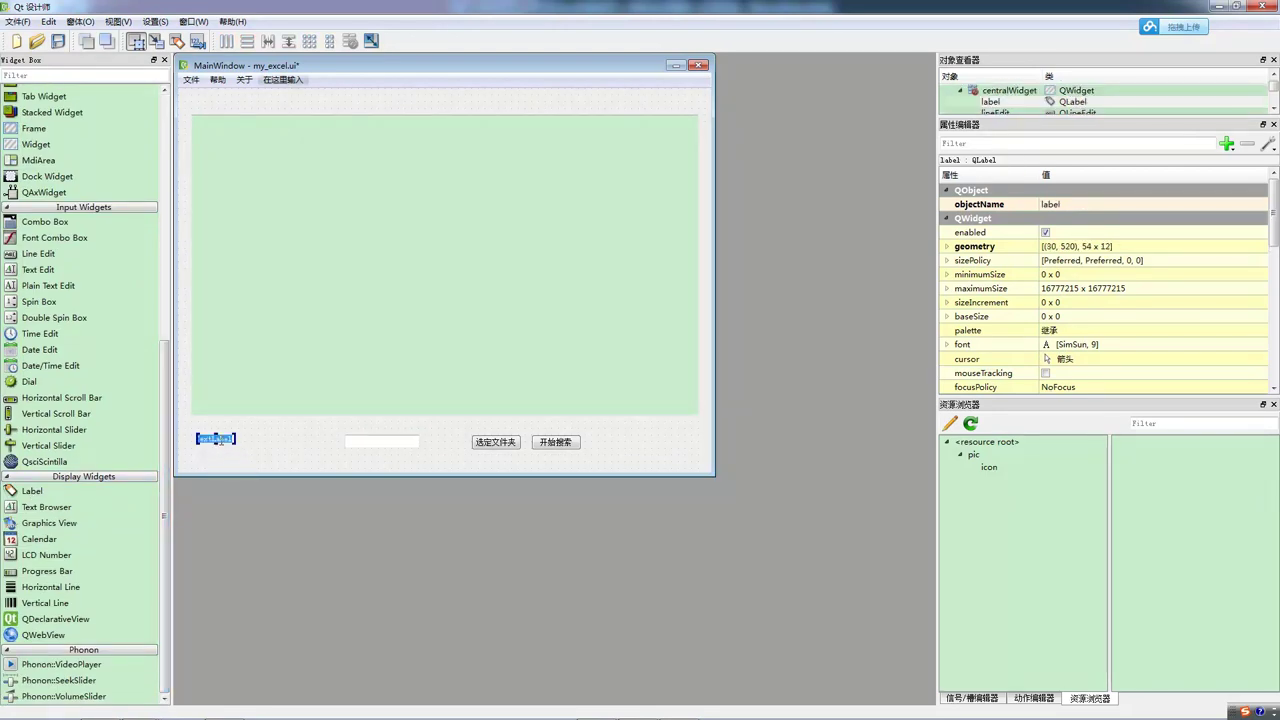
text(ed)
text(n)
text(jianzi)
key(space)
click(268, 444)
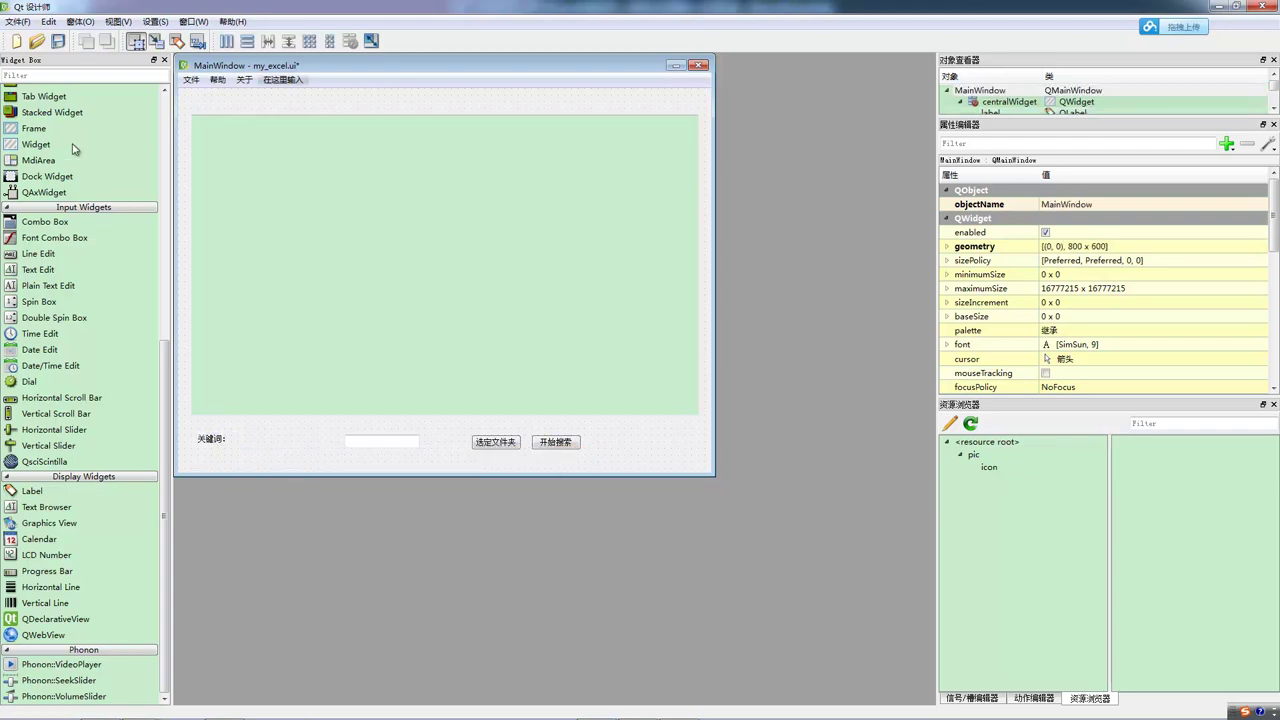
click(58, 41)
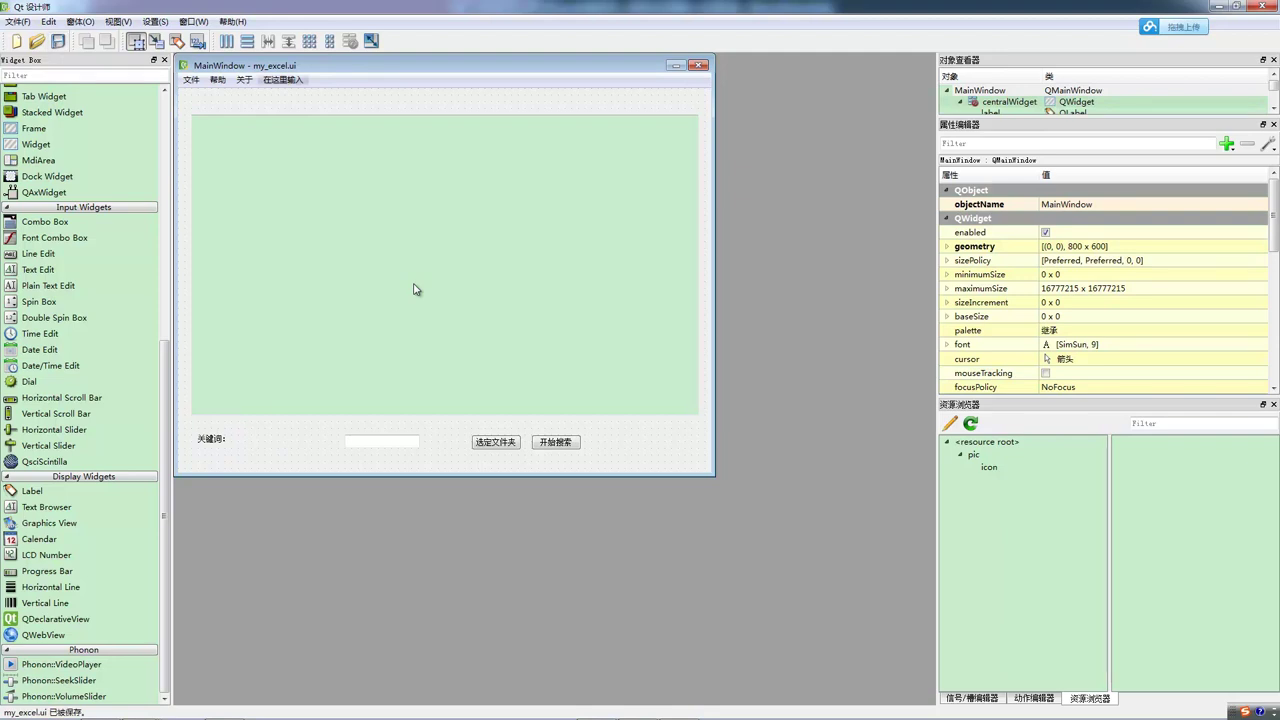
Stretch the line edit to about 341 x 20 so it fills the space between the 关键词: label and the 选定文件夹 button
click(218, 441)
drag(366, 450, 463, 441)
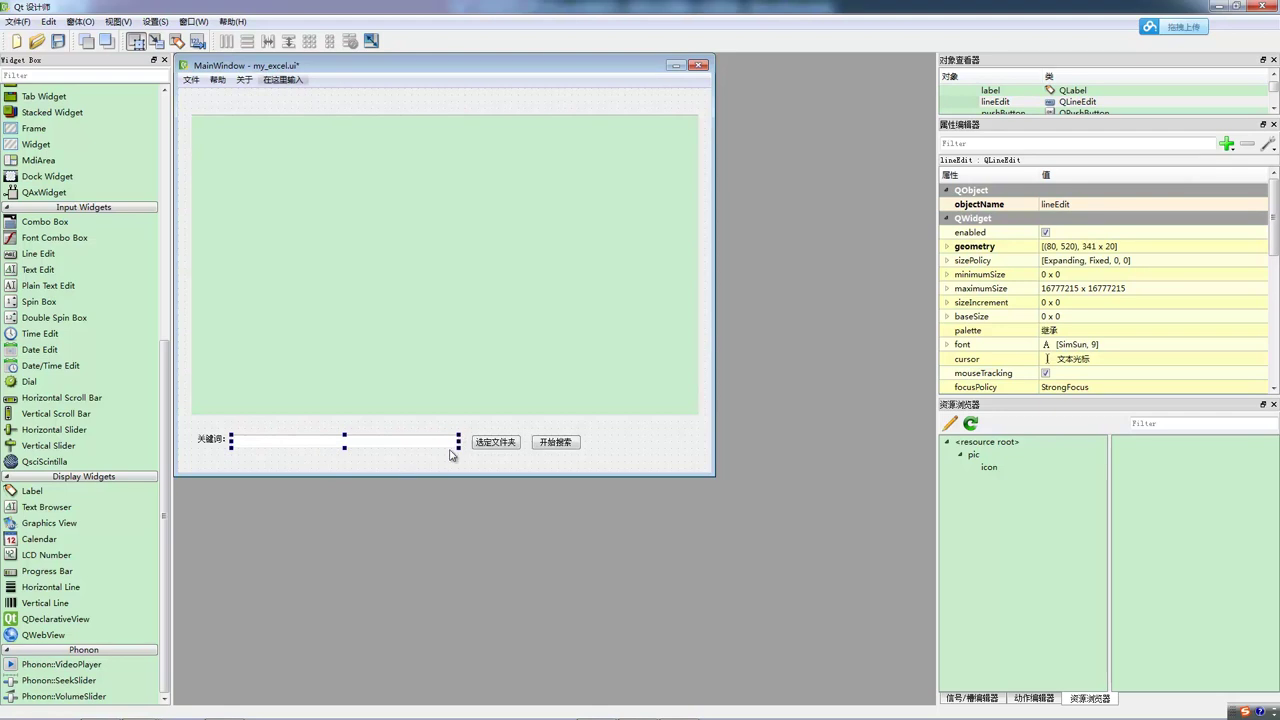
Save the form, switch to eric4 and compile the my_excel.ui form
click(640, 446)
key(ctrl+s)
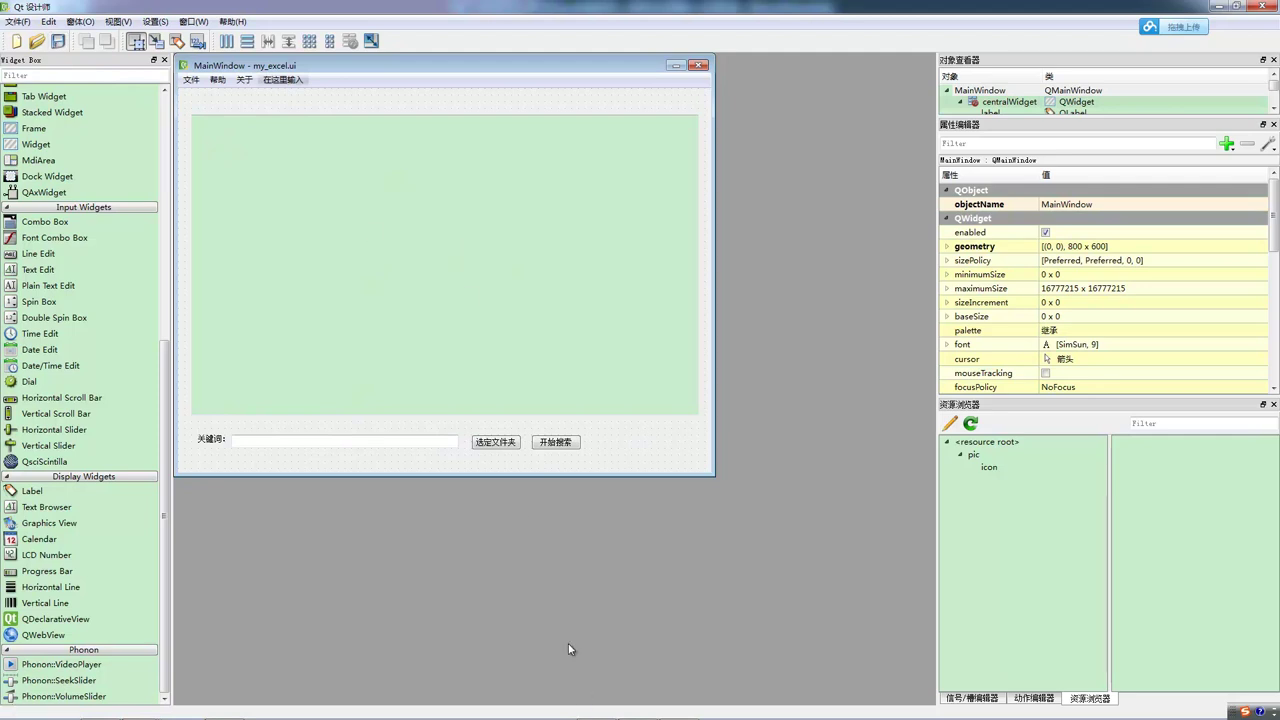
mouse_move(566, 717)
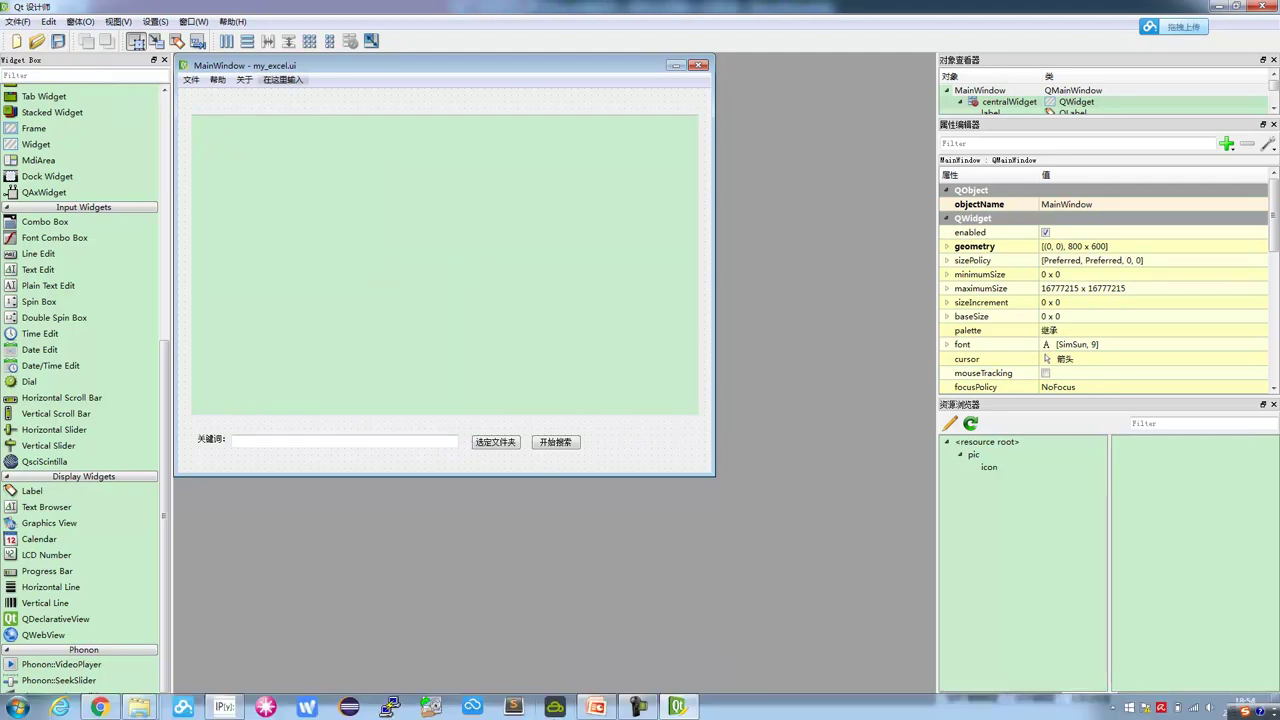
click(263, 706)
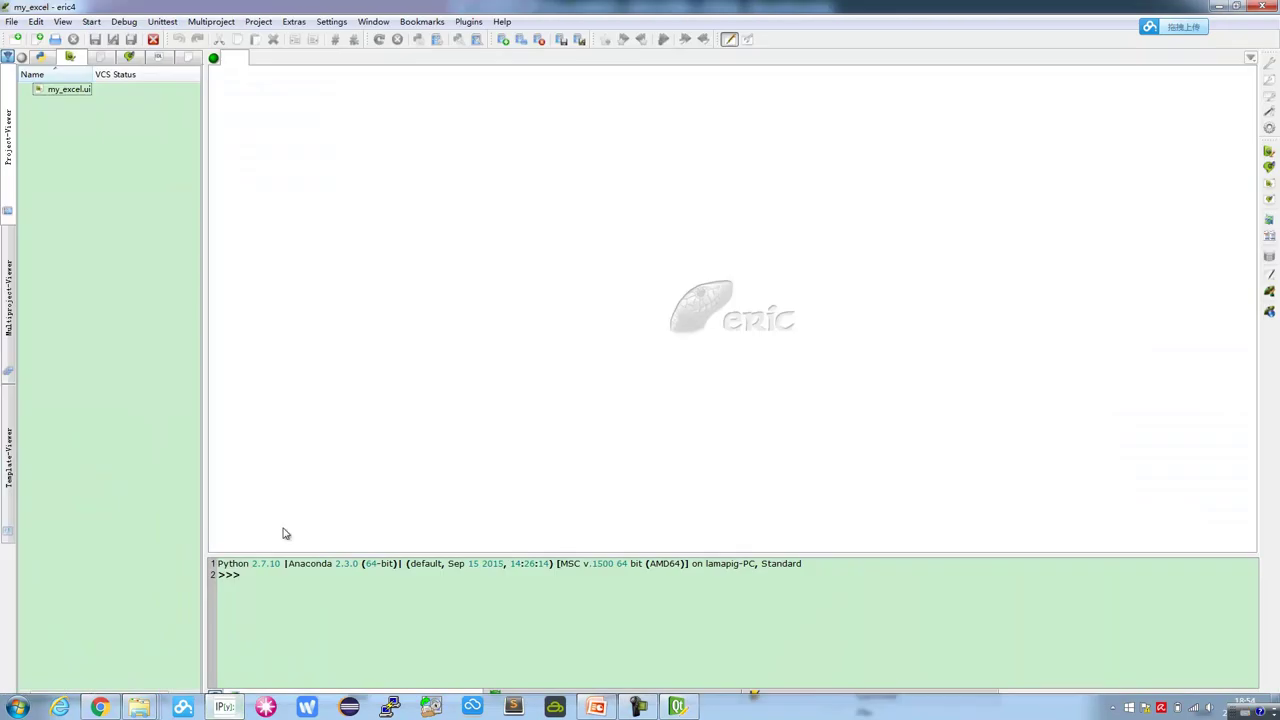
right_click(70, 94)
click(105, 82)
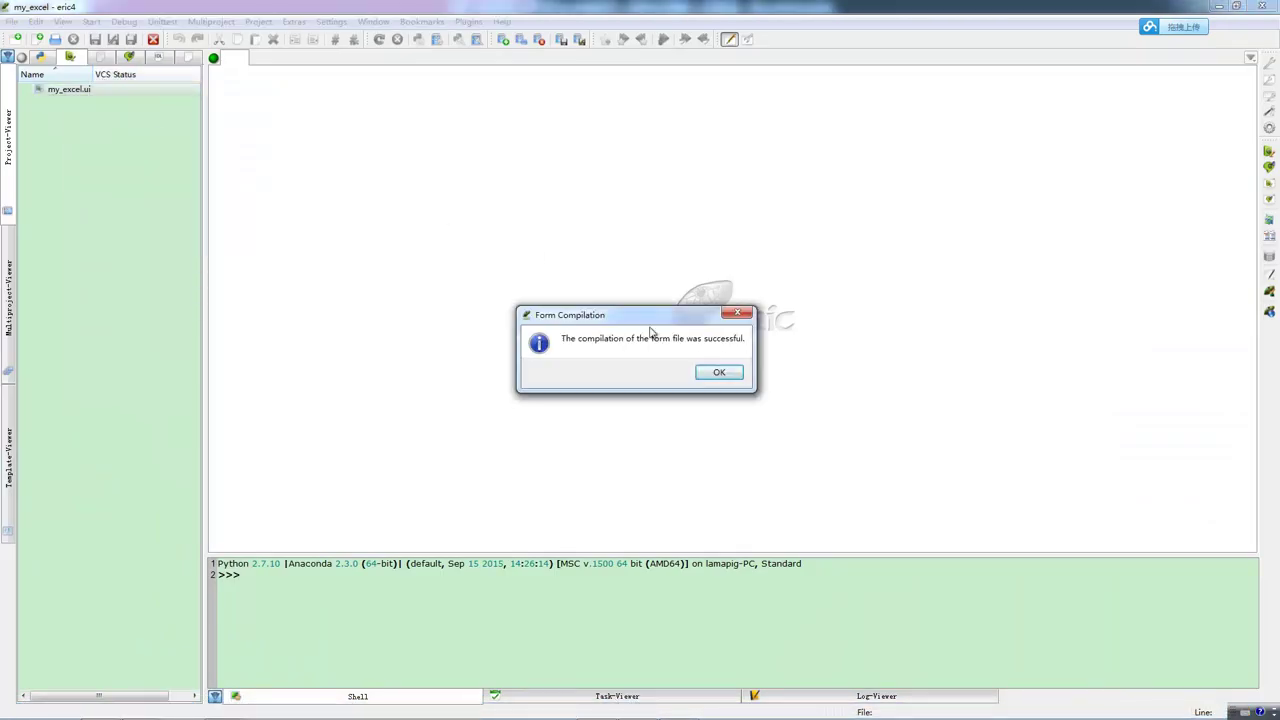
click(722, 372)
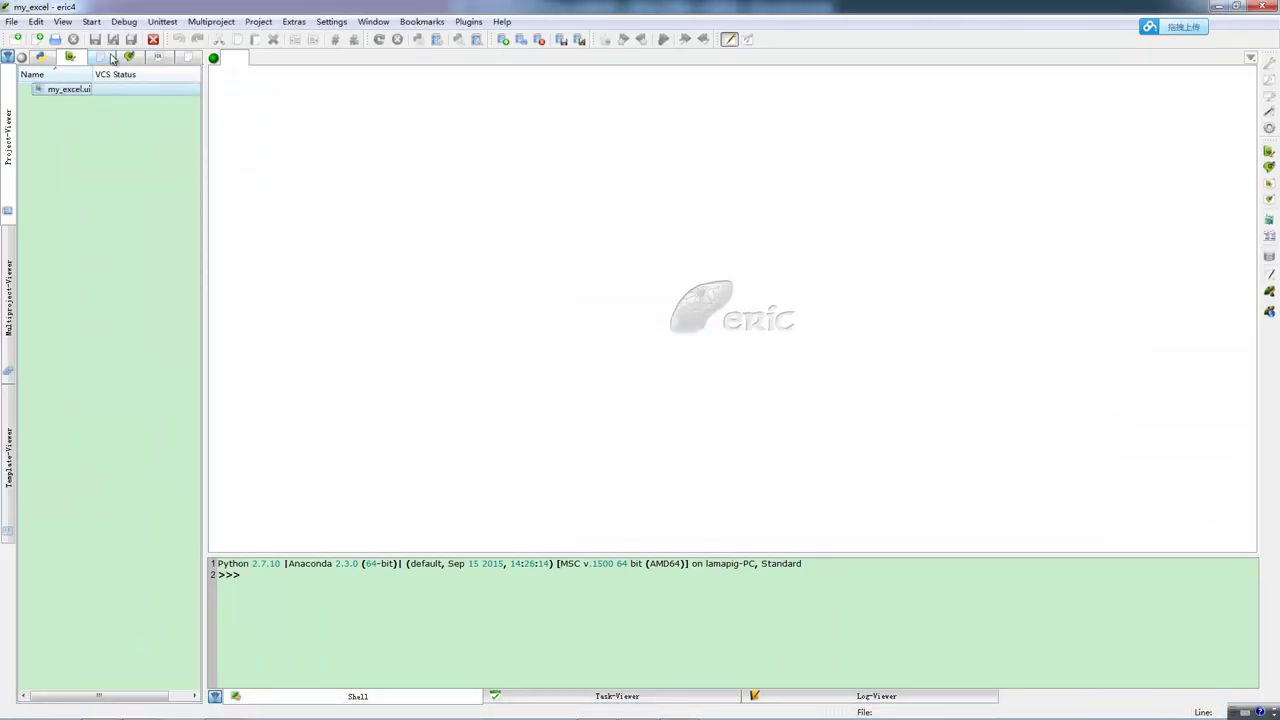
Create a new project resource as my_pic.qrc in the my_excel folder, overwriting the existing file
right_click(82, 99)
click(108, 106)
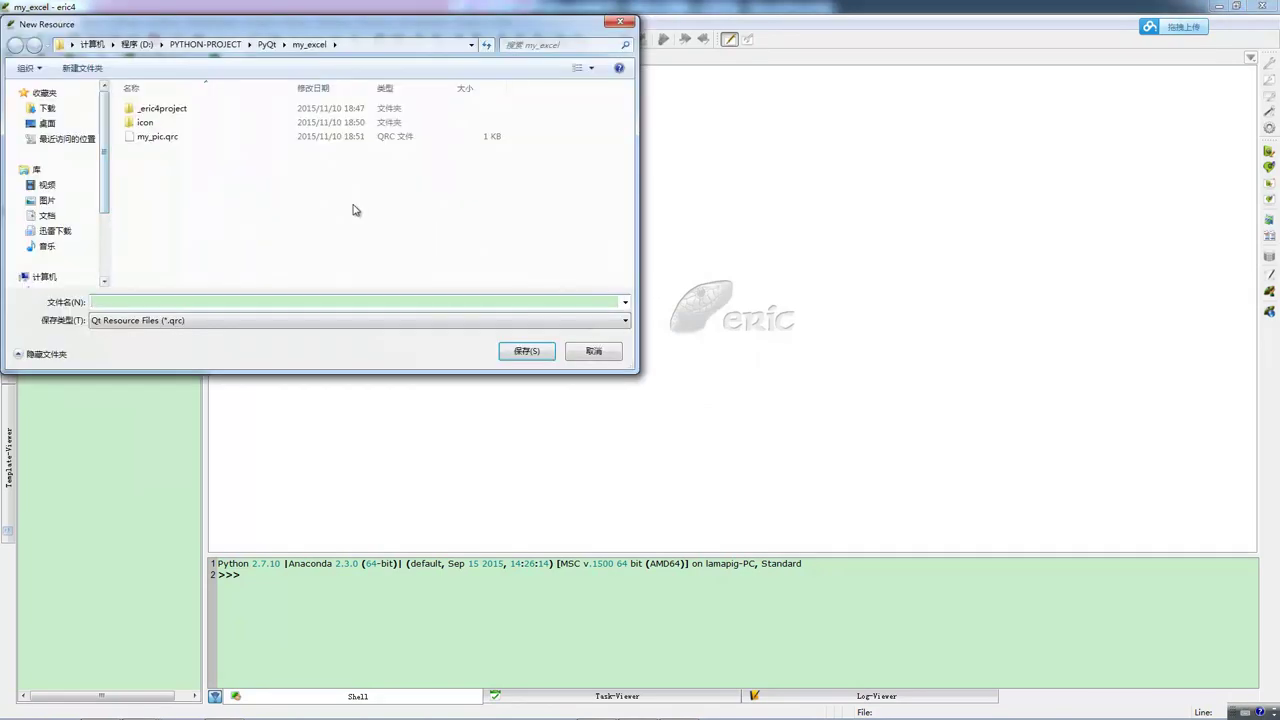
click(160, 137)
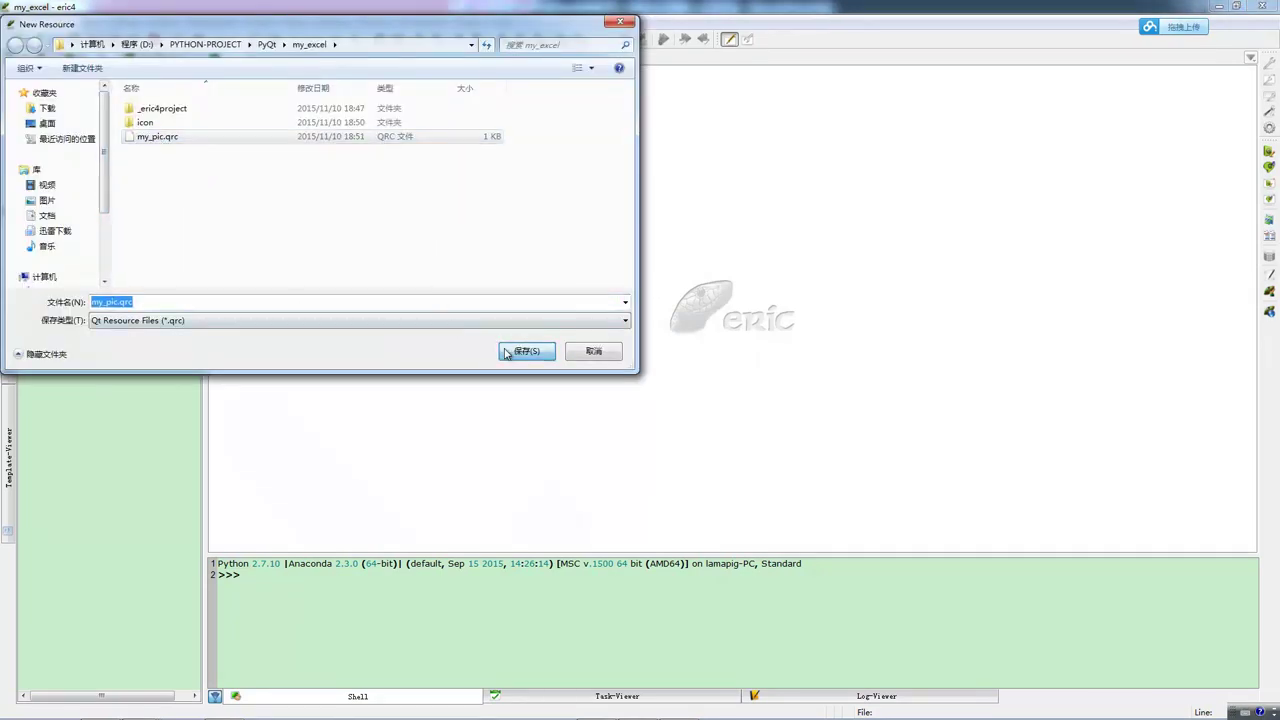
click(524, 351)
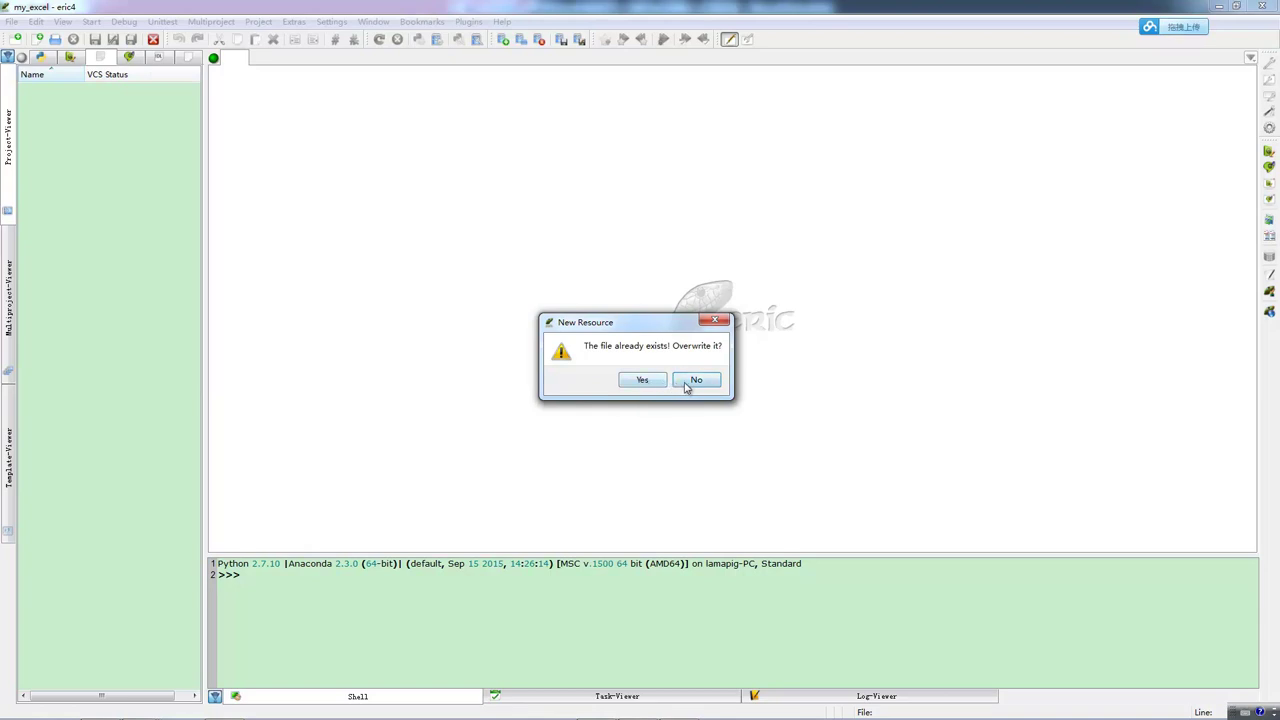
click(645, 384)
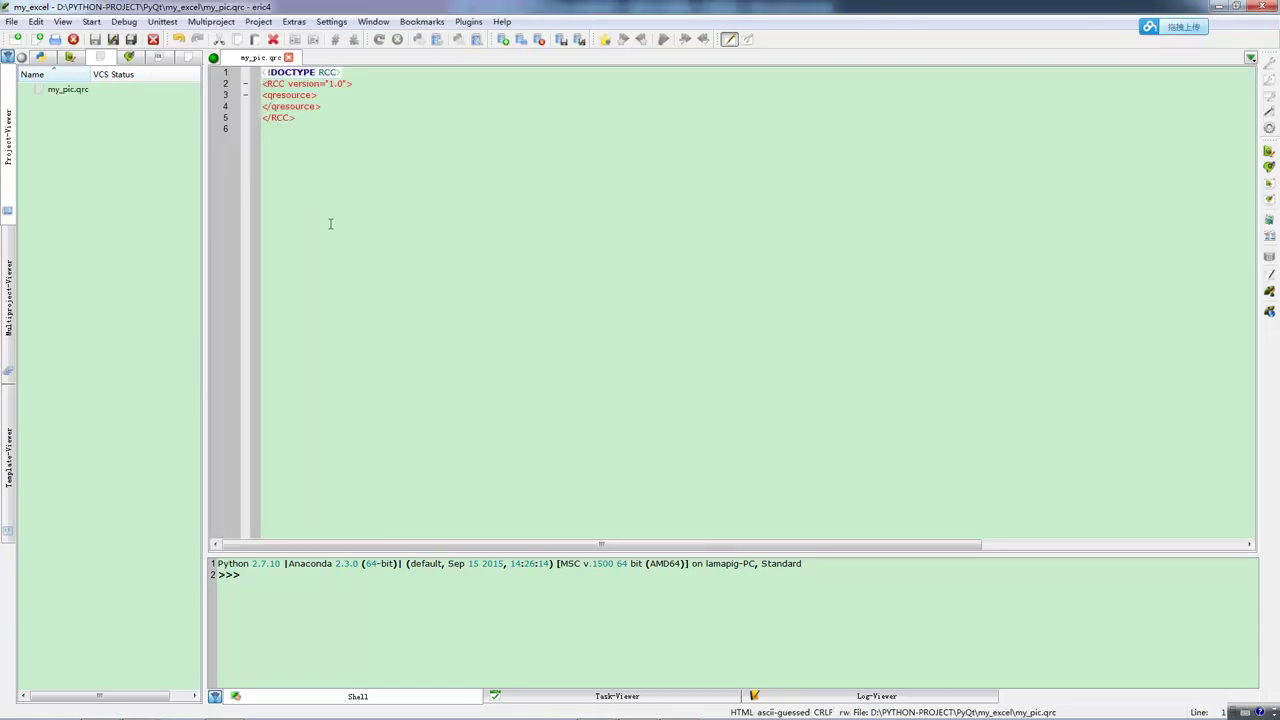
Try to compile the my_pic.qrc resource, dismiss the message and close the file in the editor
right_click(71, 90)
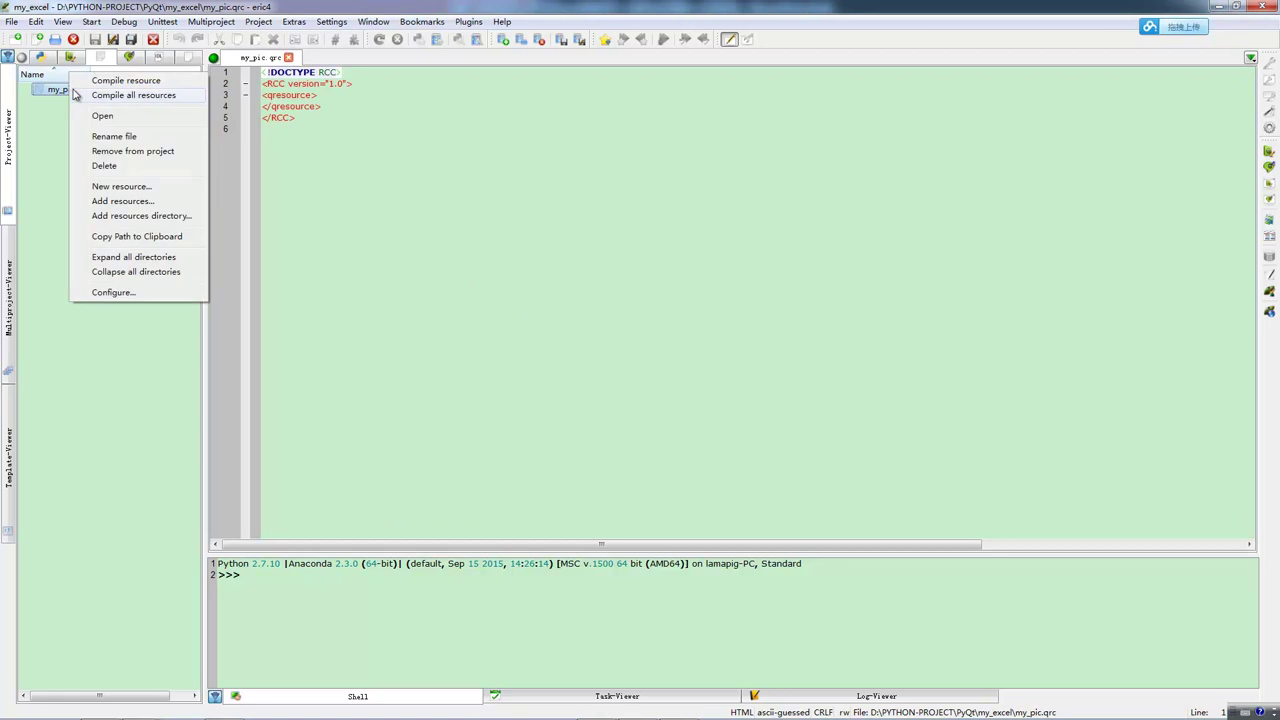
click(105, 89)
click(705, 370)
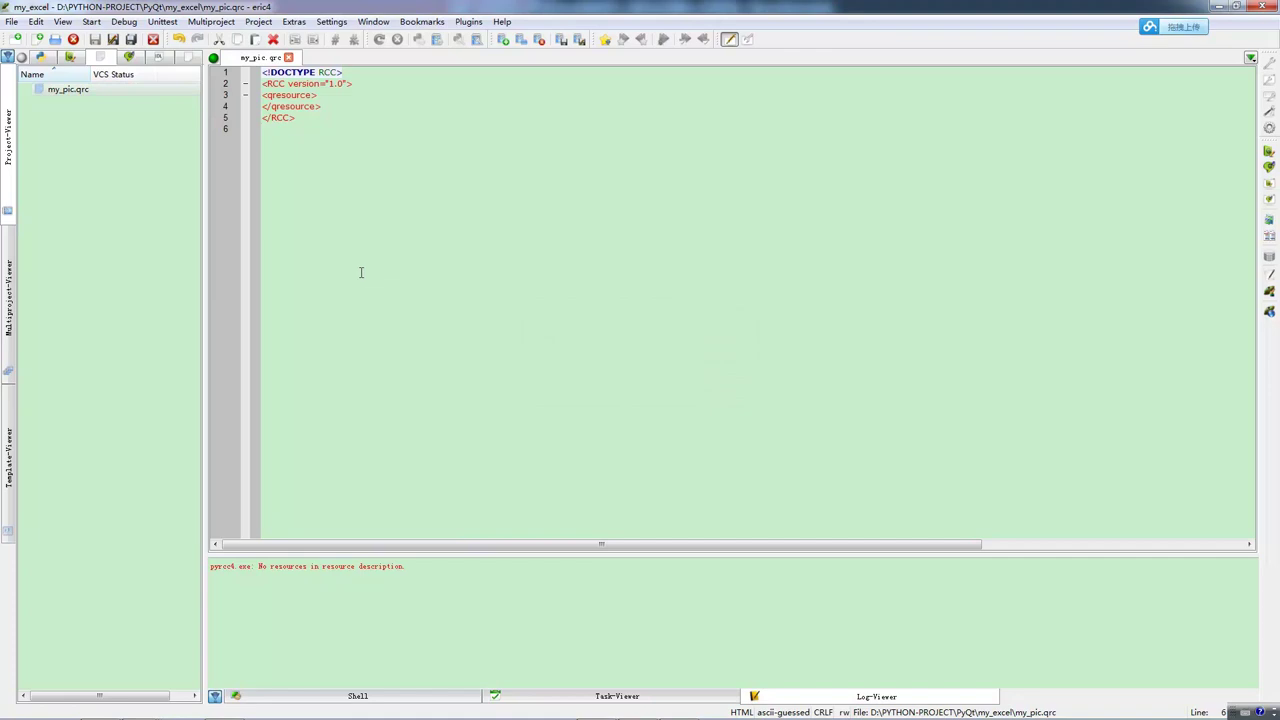
click(289, 58)
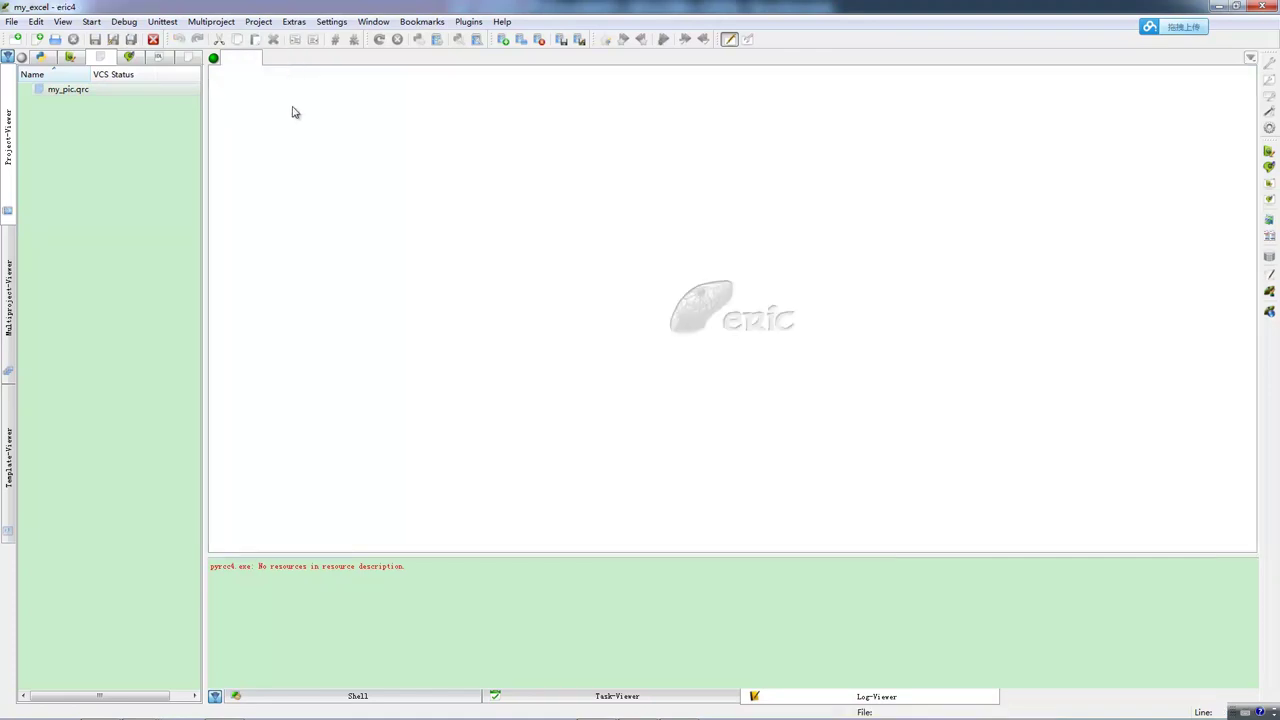
Switch to Qt Designer and reload the externally changed my_pic.qrc
mouse_move(600, 712)
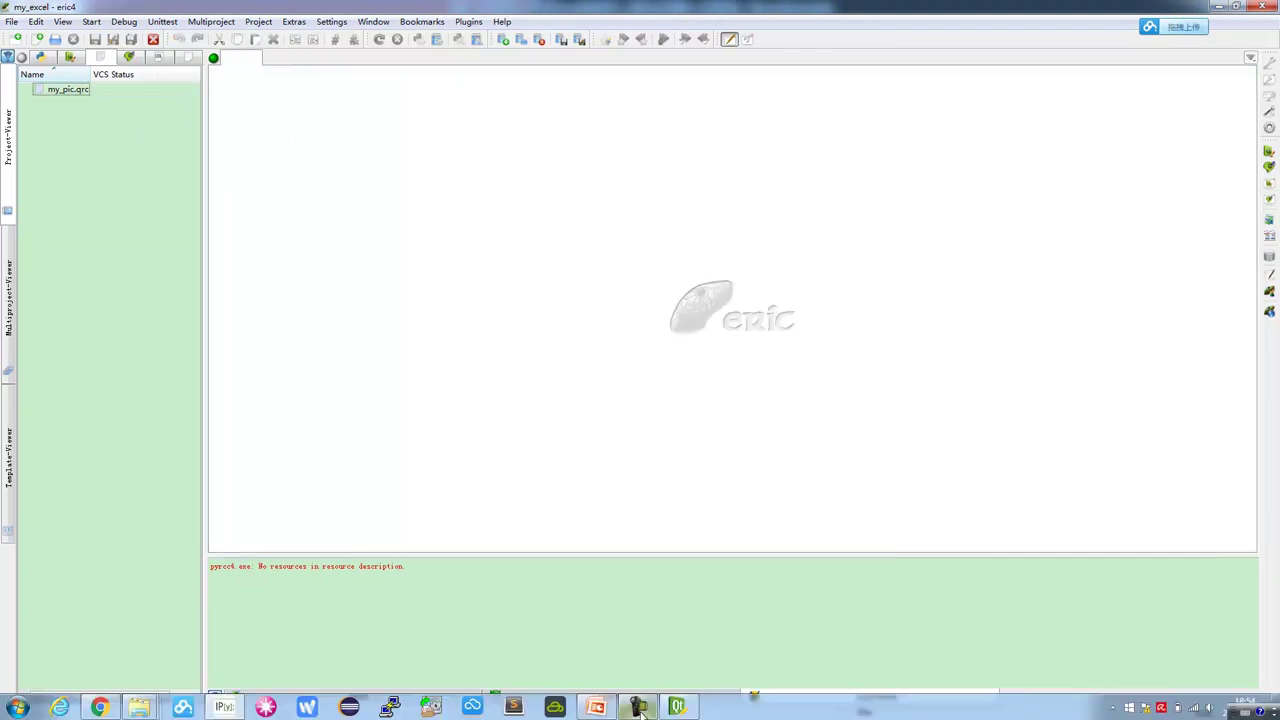
click(555, 707)
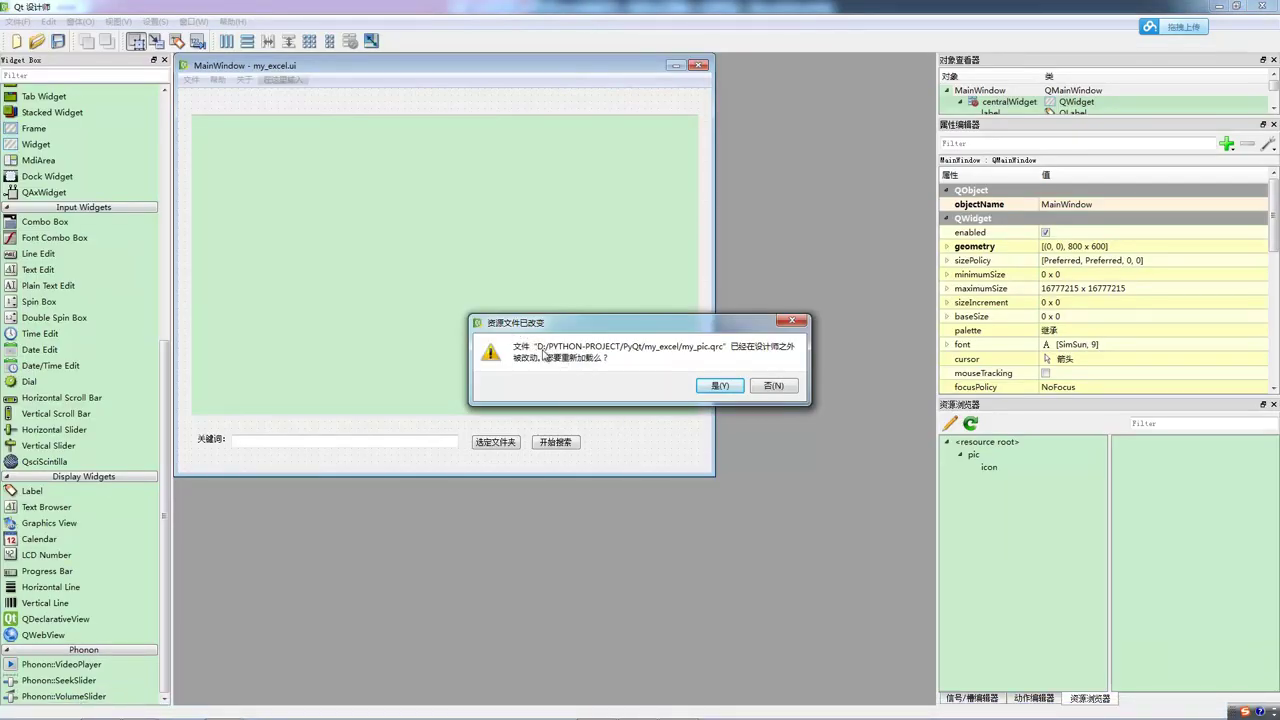
click(720, 387)
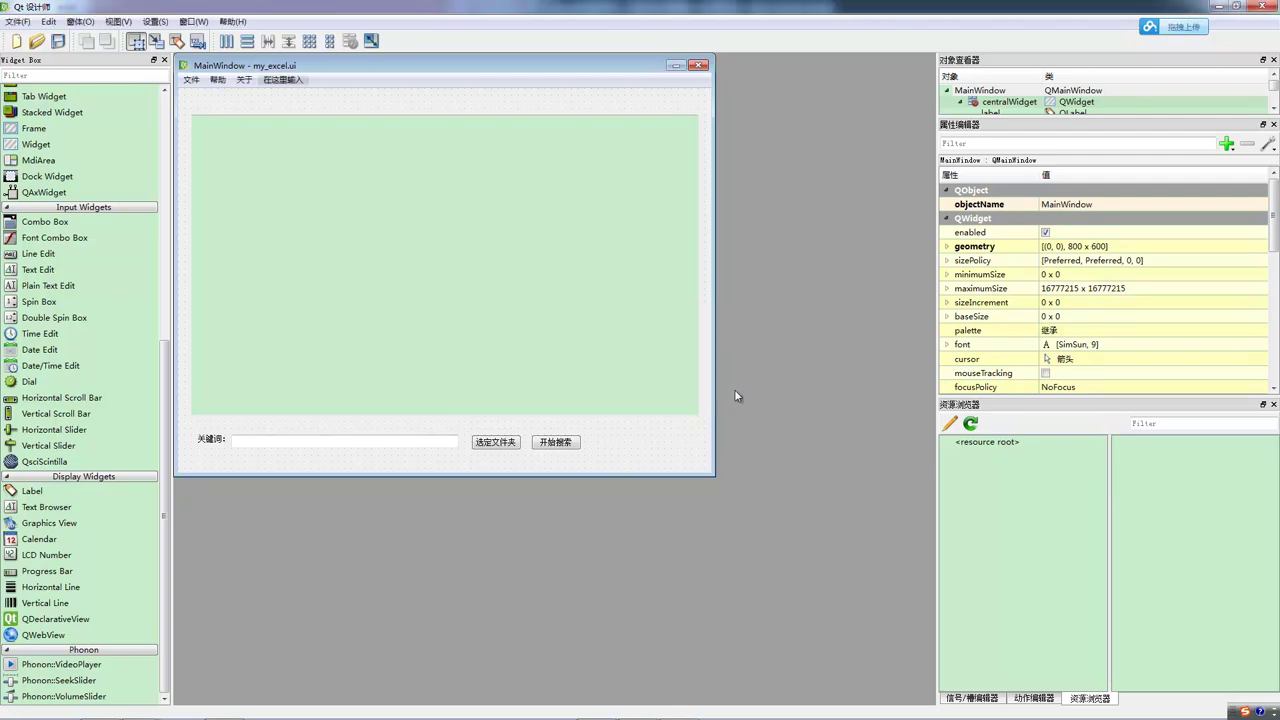
Add the prefix pic to the my_pic.qrc resource file and remove the <无前缀> entry
click(950, 423)
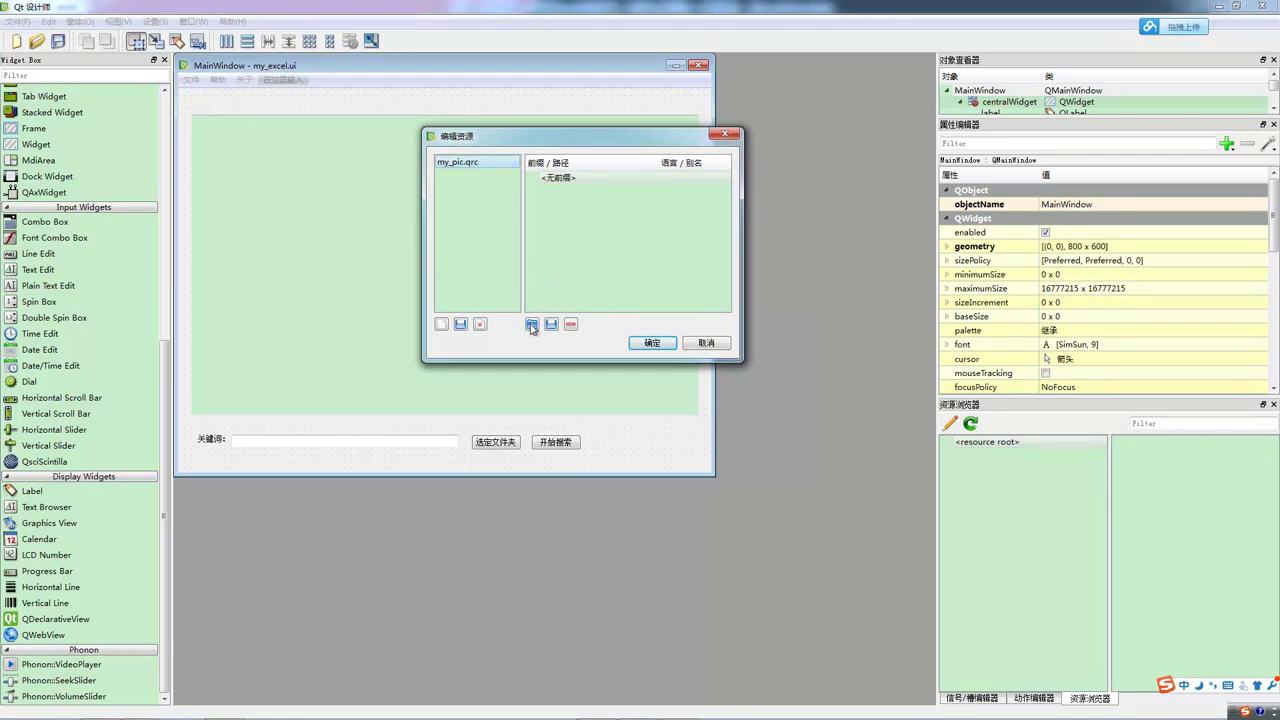
click(556, 178)
click(531, 325)
text(pic)
key(Return)
key(Return)
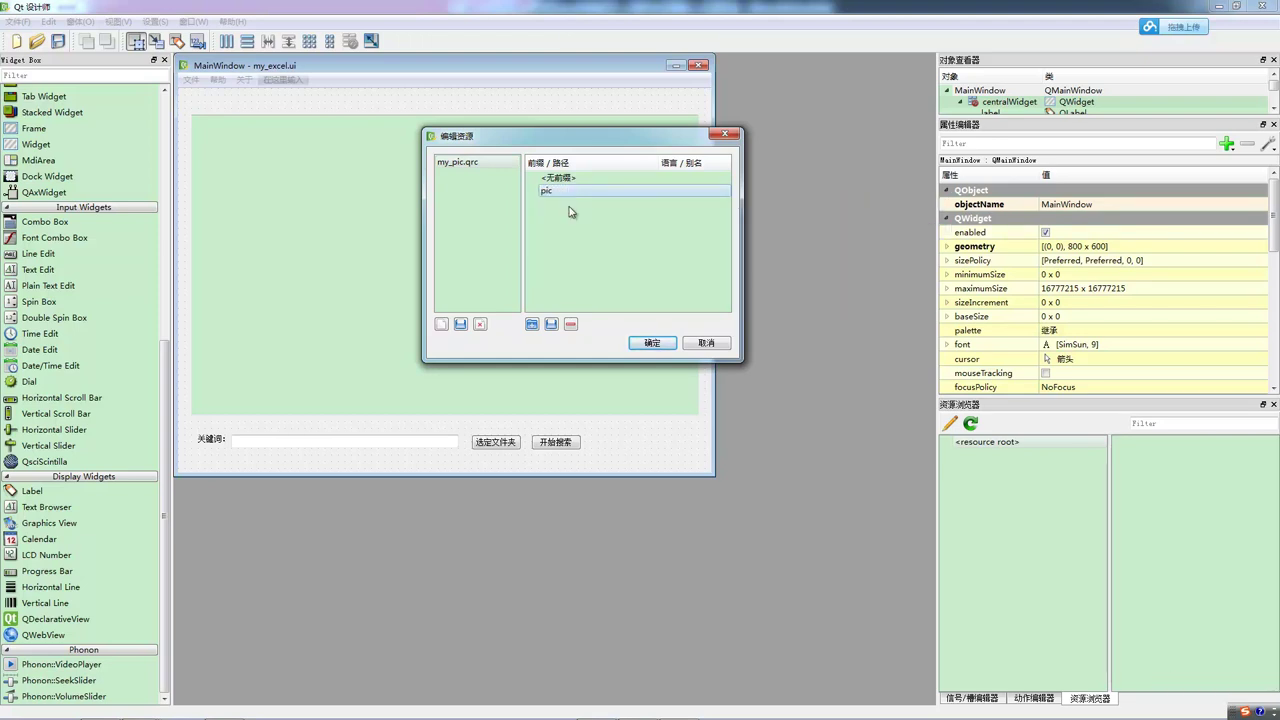
click(553, 179)
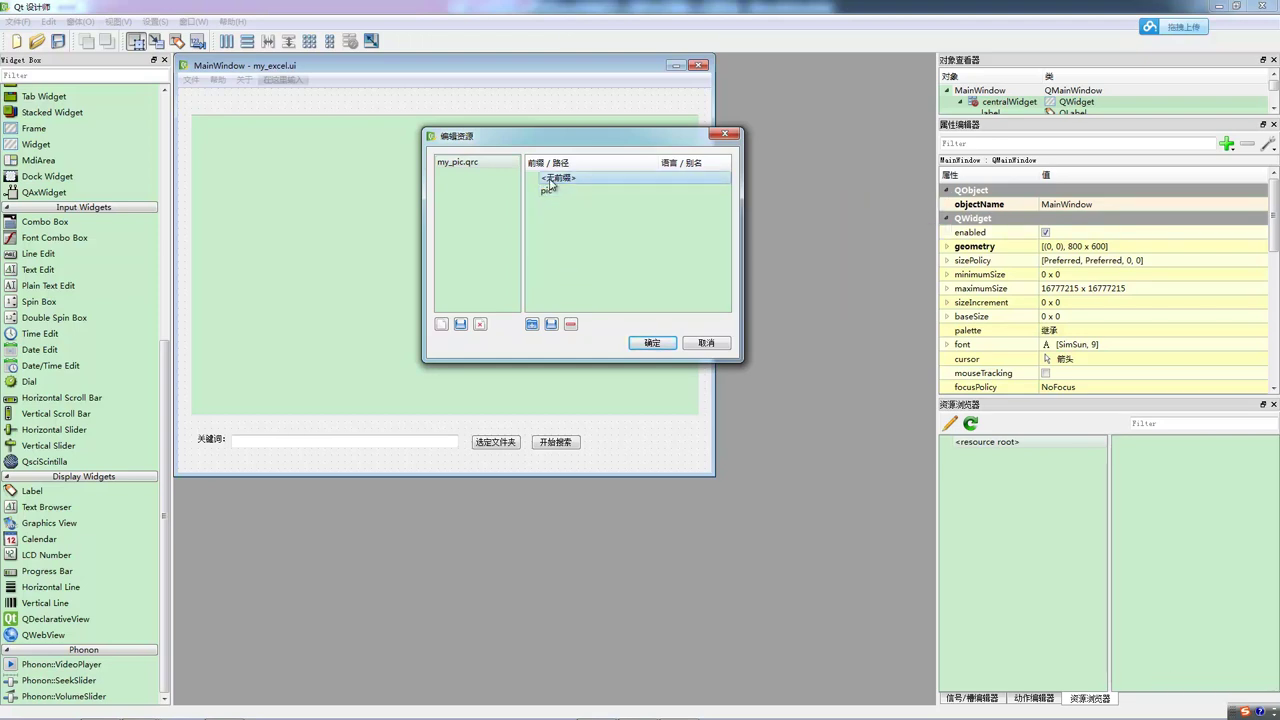
click(571, 326)
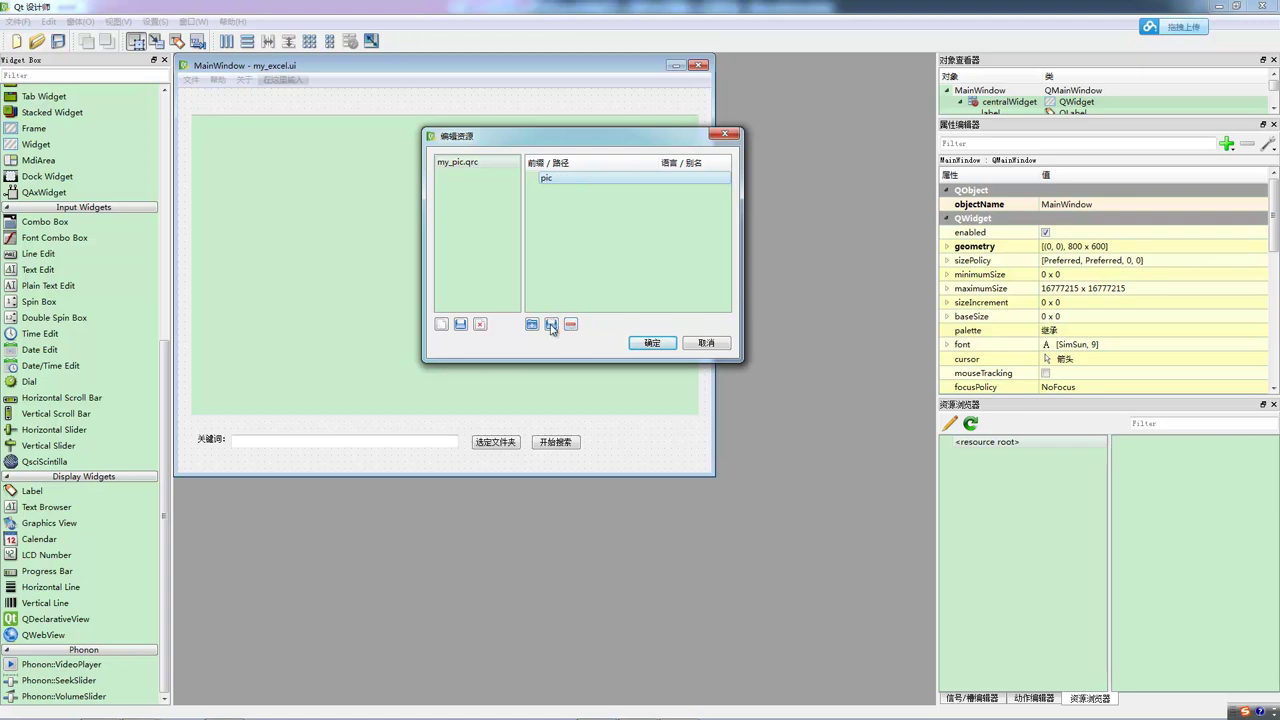
Add the about, buy, help, key, open, play and quit images from the icon folder to the pic prefix and accept the resources
click(551, 325)
click(524, 191)
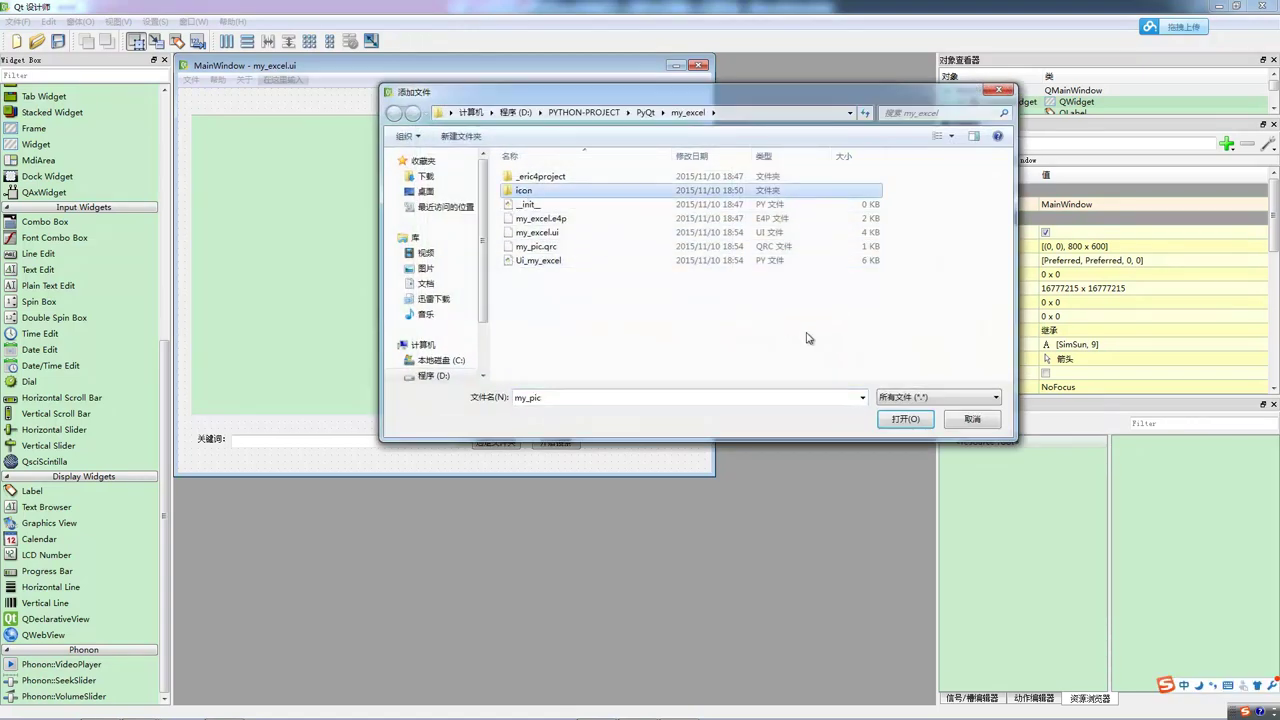
double_click(590, 192)
drag(980, 289, 500, 152)
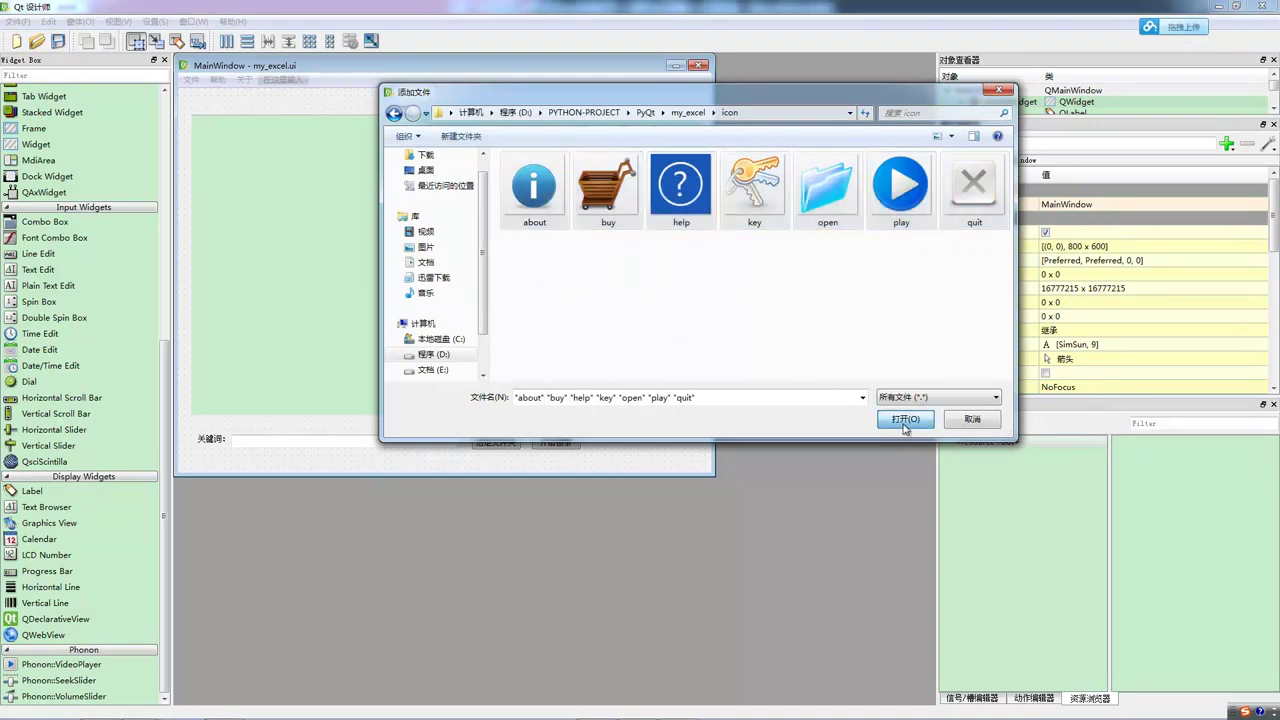
click(904, 421)
click(650, 343)
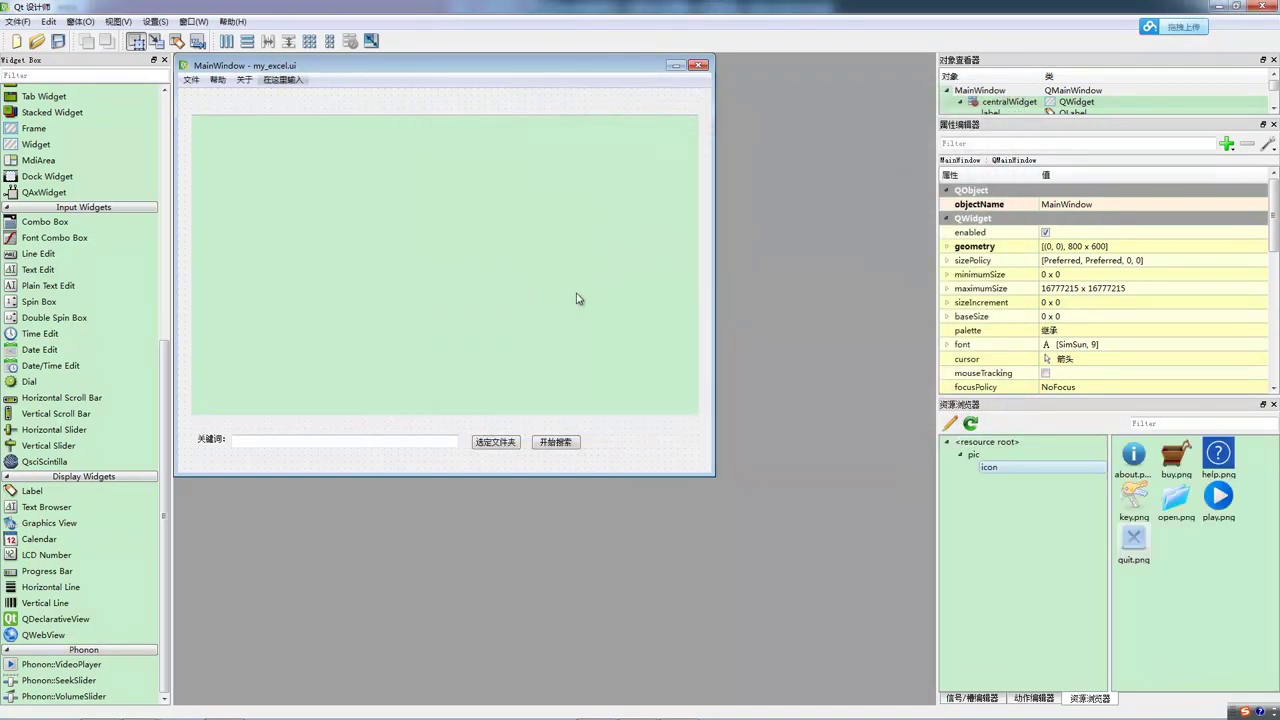
Check the action icons in the form's 文件 menu and save the form
click(190, 80)
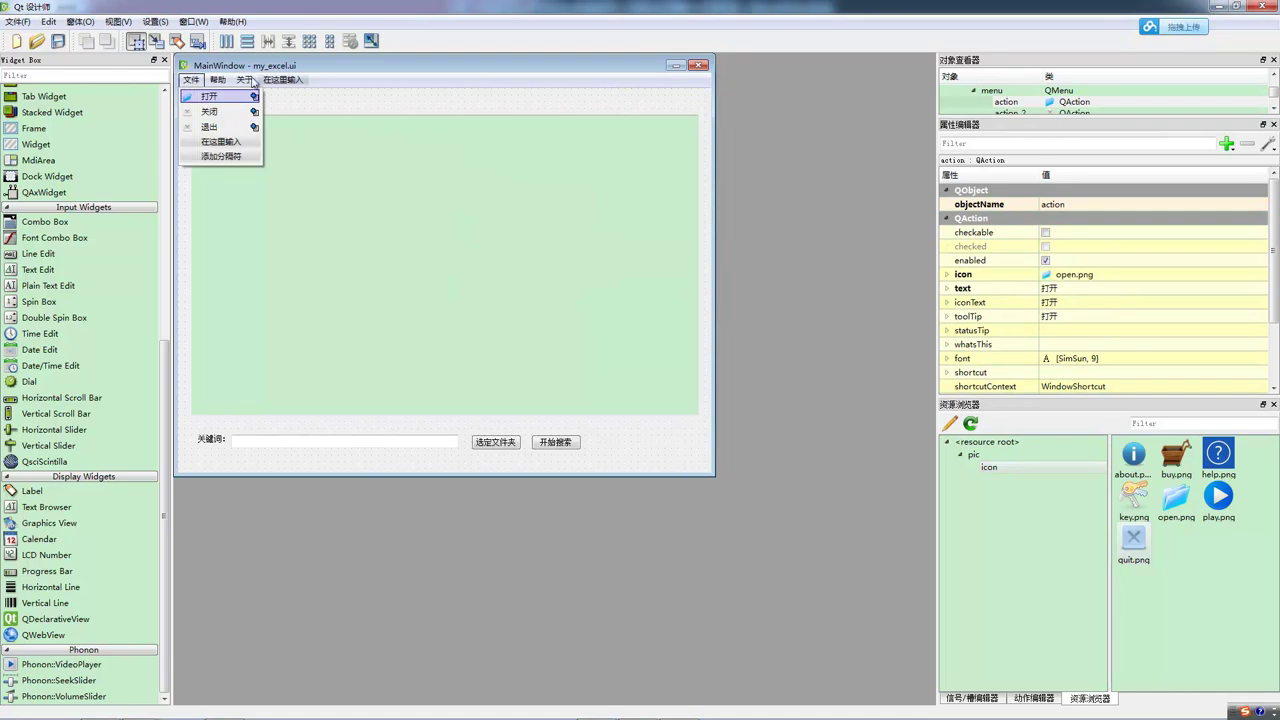
click(336, 72)
key(ctrl+s)
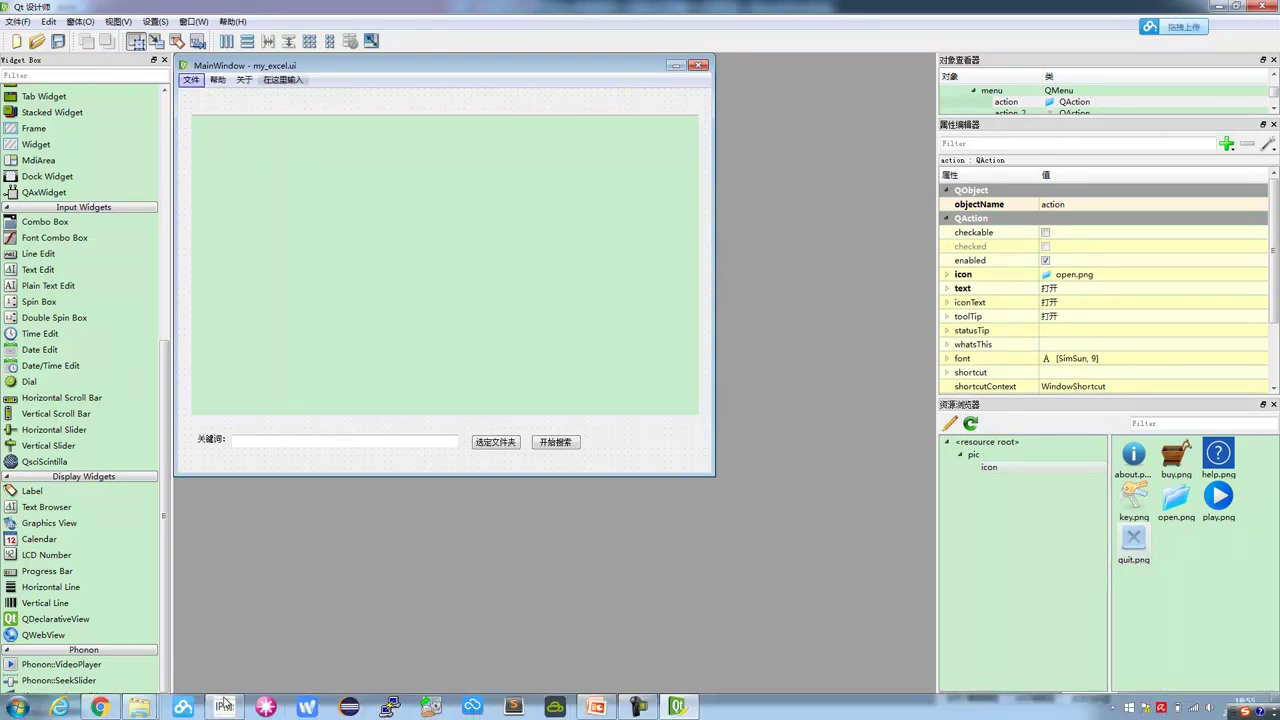
Switch to eric4 and compile the my_excel.ui form again
click(230, 702)
click(76, 88)
right_click(74, 86)
click(98, 80)
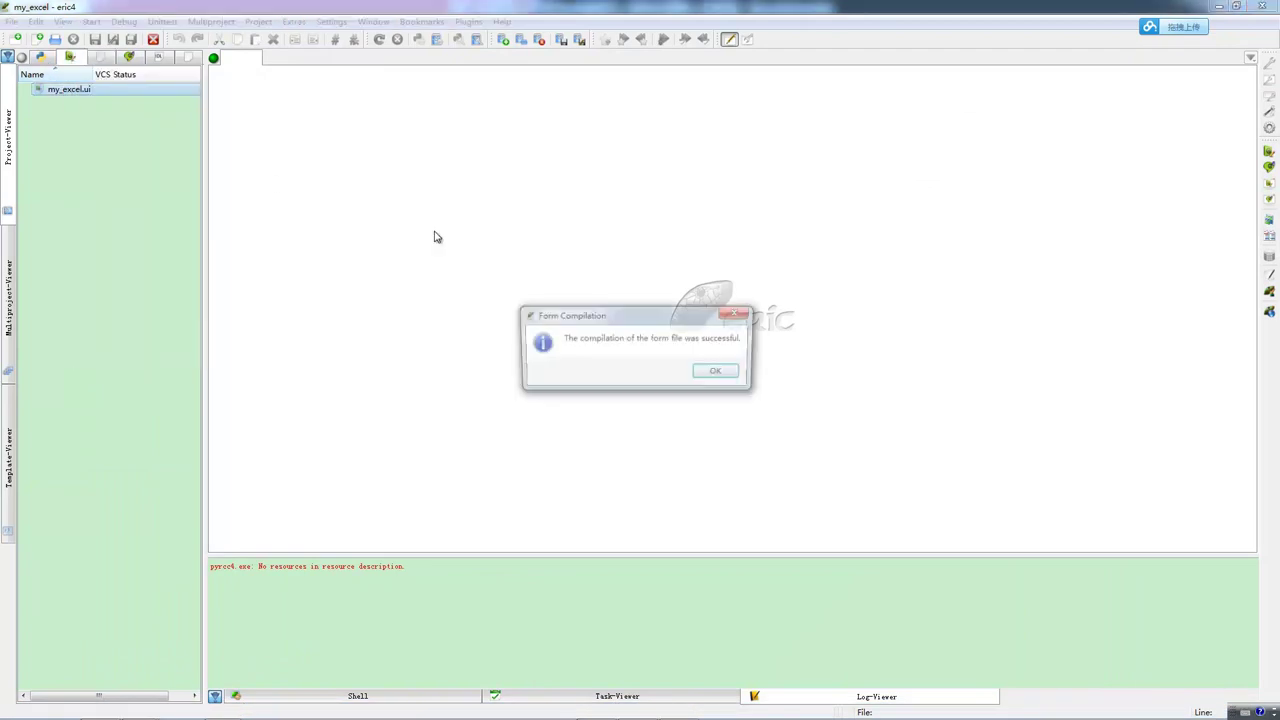
click(723, 378)
Compile the my_pic.qrc resource in the project's resources
click(40, 56)
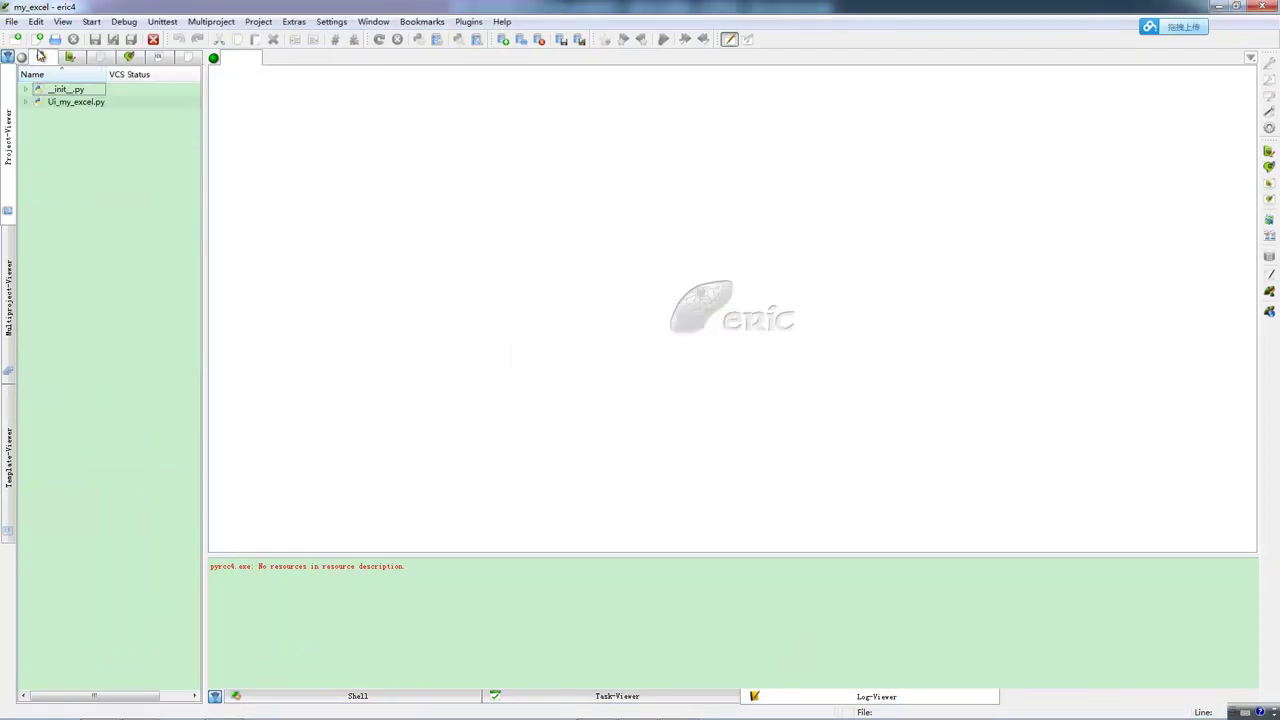
click(92, 58)
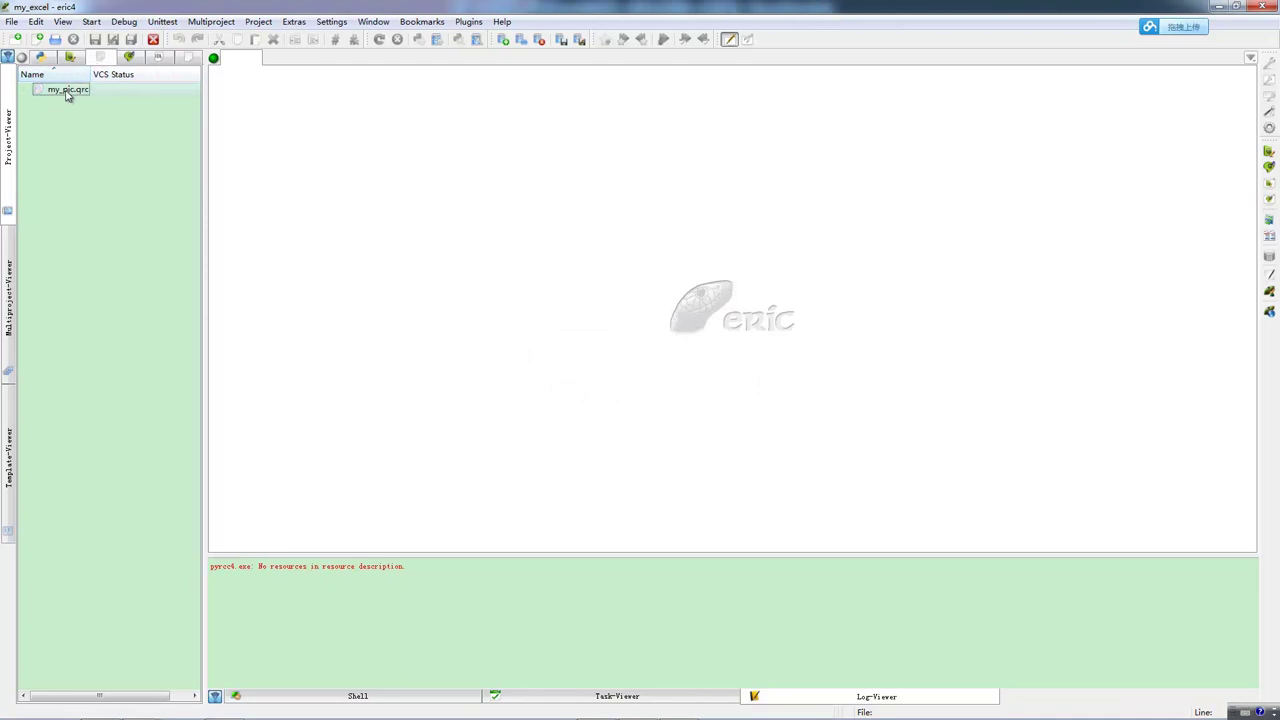
right_click(69, 92)
click(96, 88)
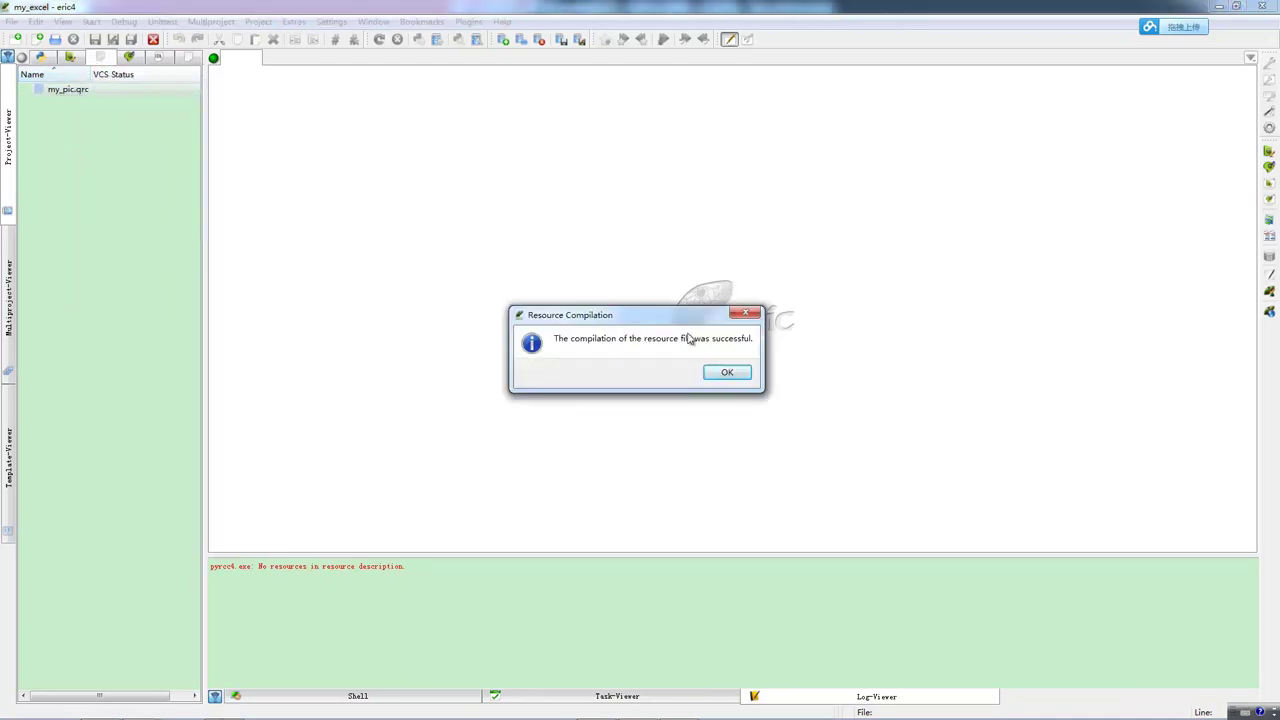
click(727, 372)
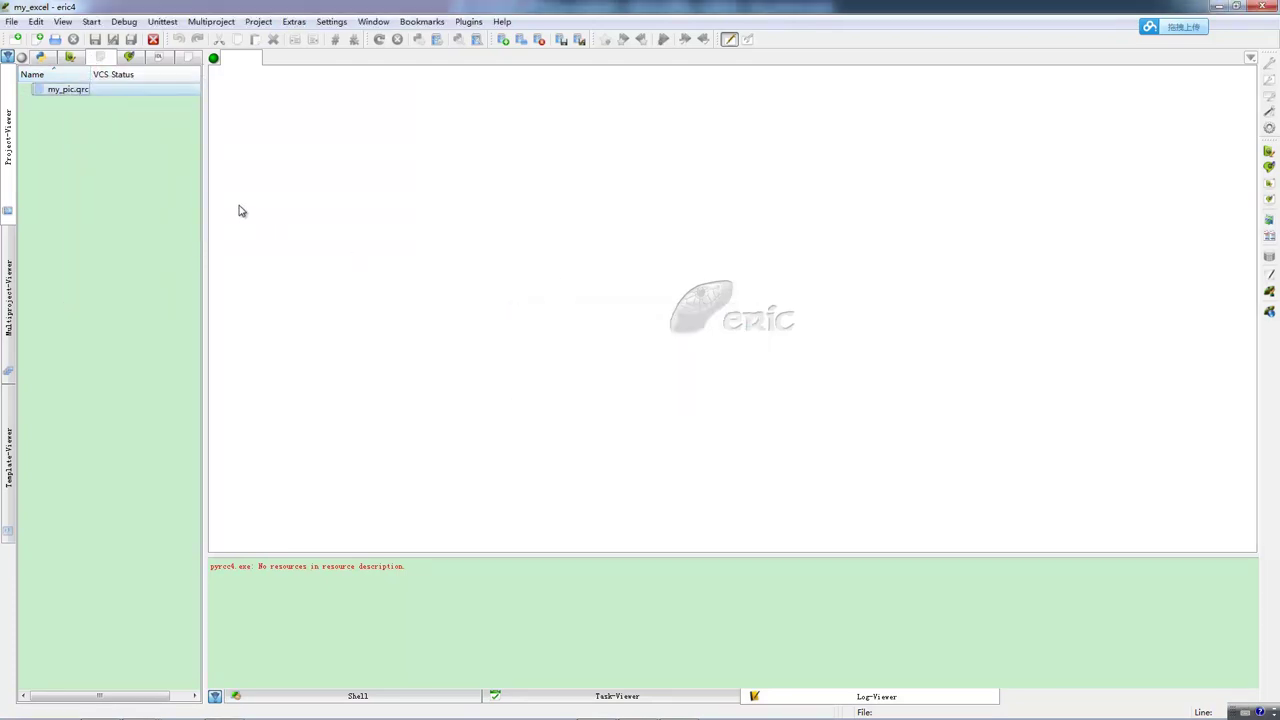
Open Ui_my_excel.py from the project sources and run it as a script with the default options
click(40, 56)
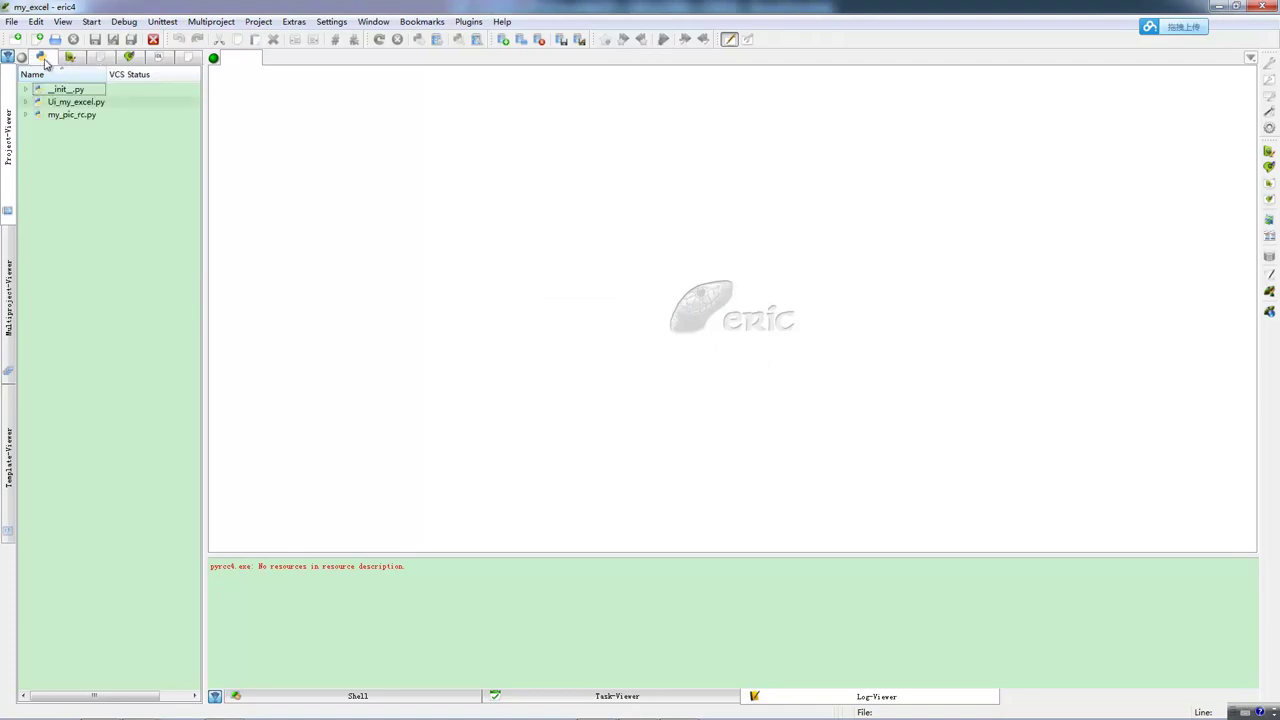
click(72, 106)
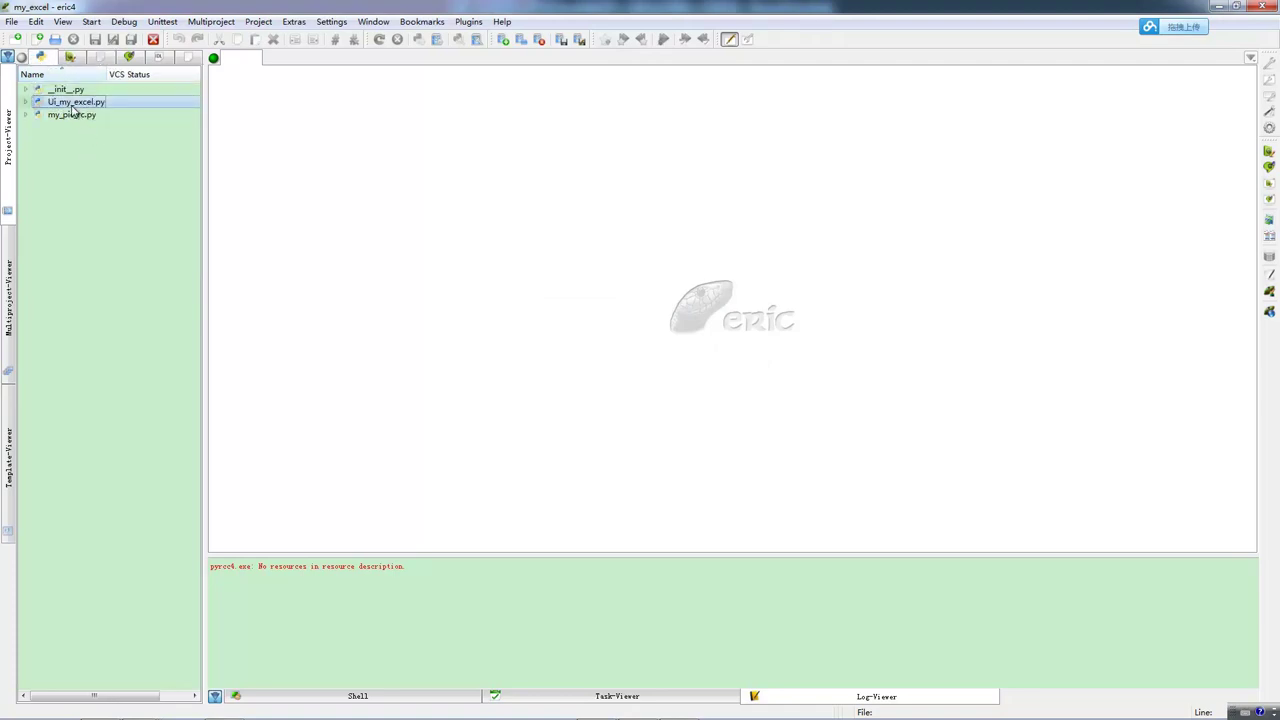
double_click(72, 112)
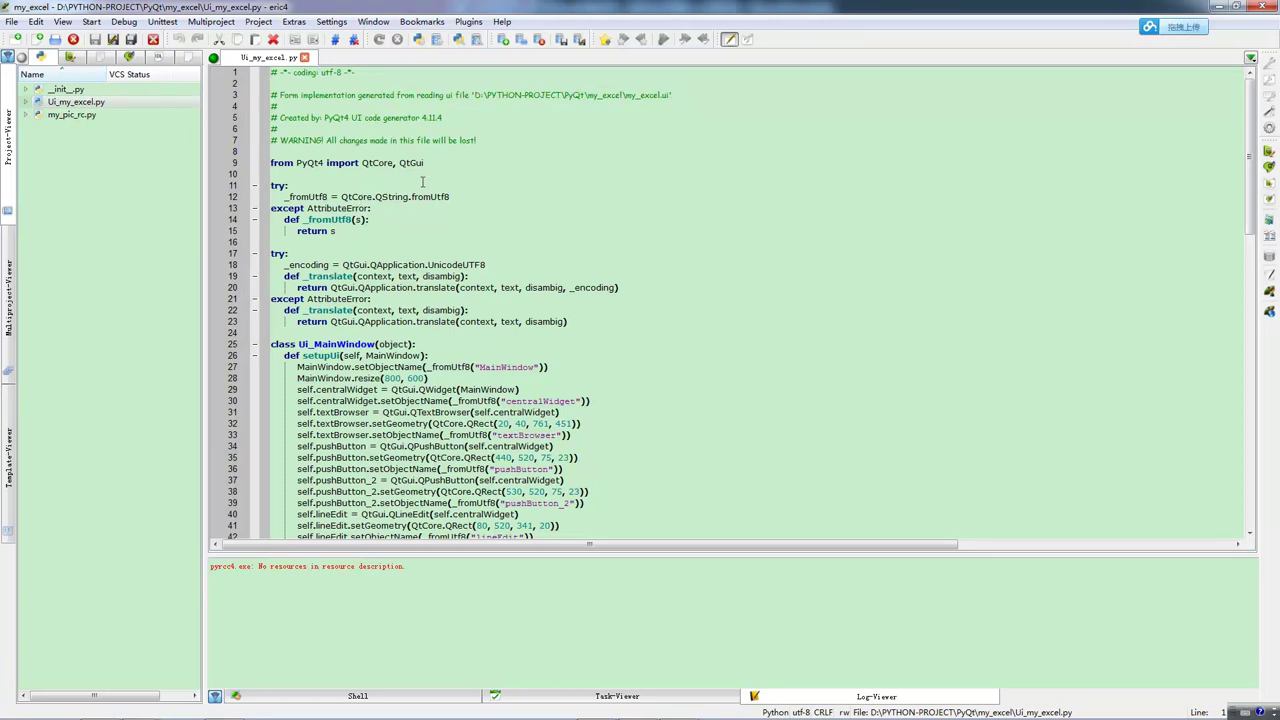
key(F2)
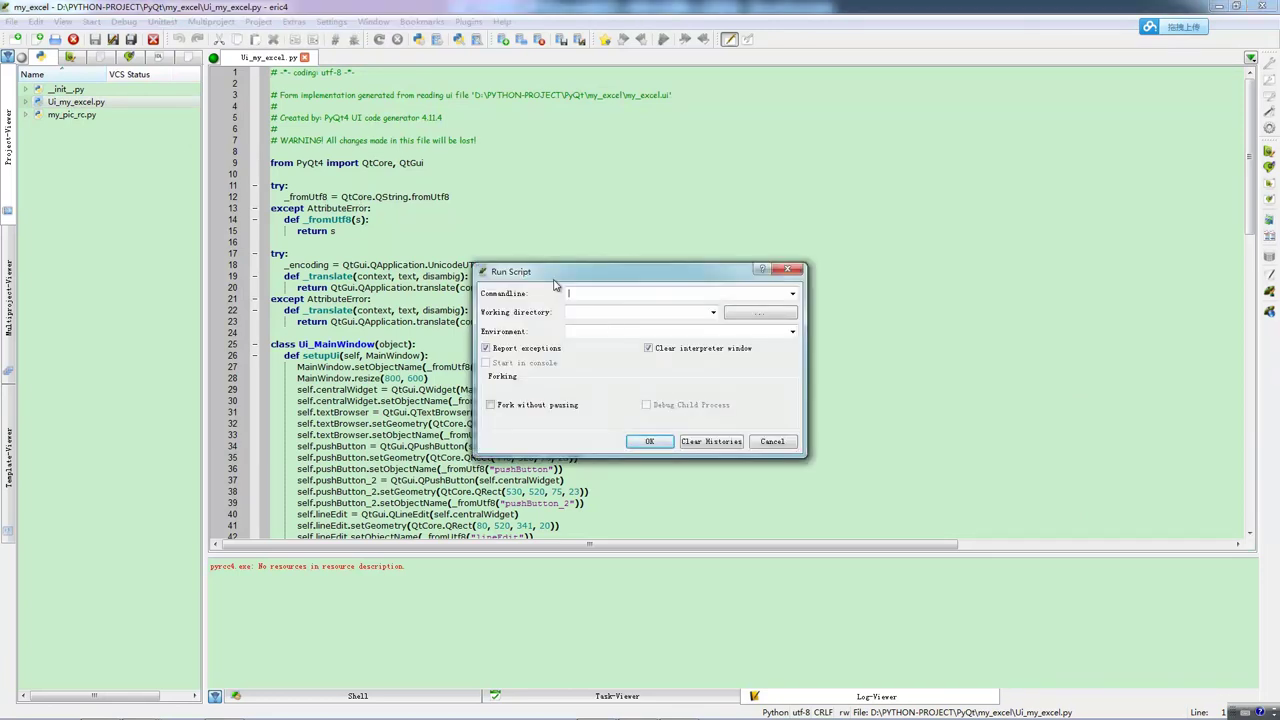
click(650, 442)
Examine the running MainWindow, checking the 文件 and neighbouring menus' icons and the 关键词 input field
drag(595, 164, 580, 100)
click(383, 112)
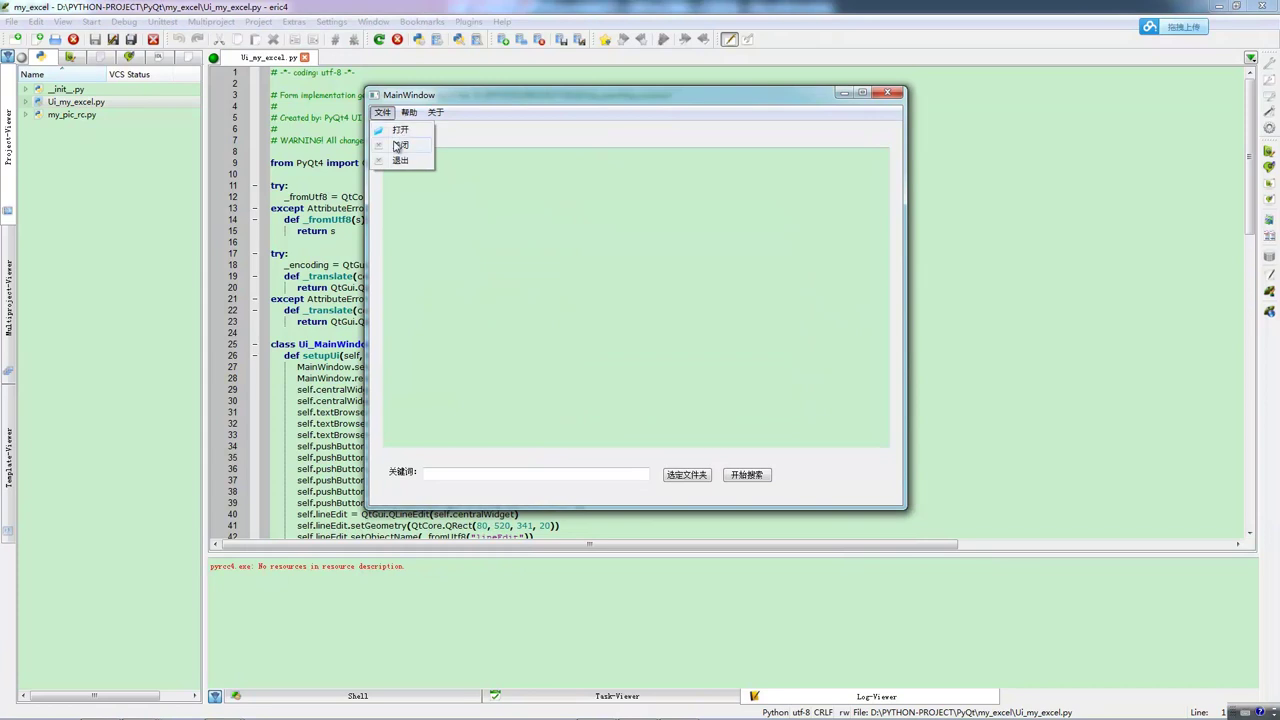
mouse_move(410, 121)
click(500, 112)
drag(587, 97, 625, 86)
click(469, 459)
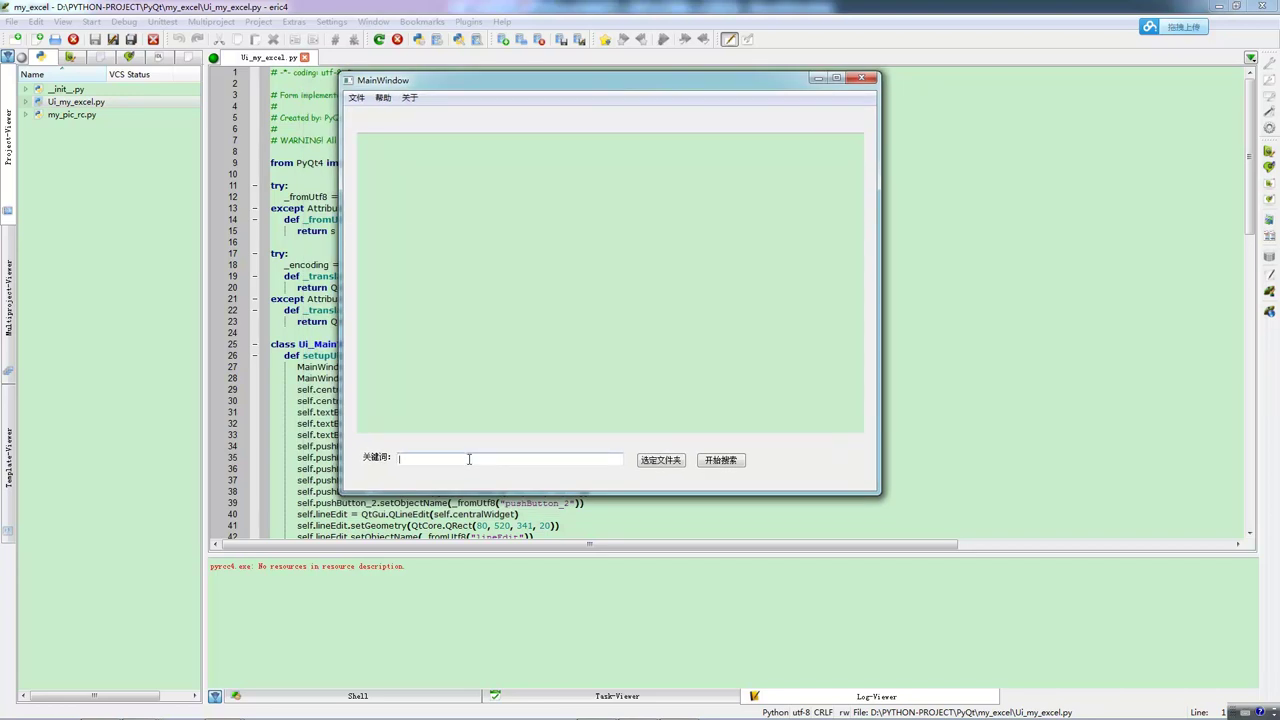
Test the 选定文件夹 and 开始搜索 buttons in the running MainWindow and close the program
click(663, 462)
click(721, 462)
click(861, 78)
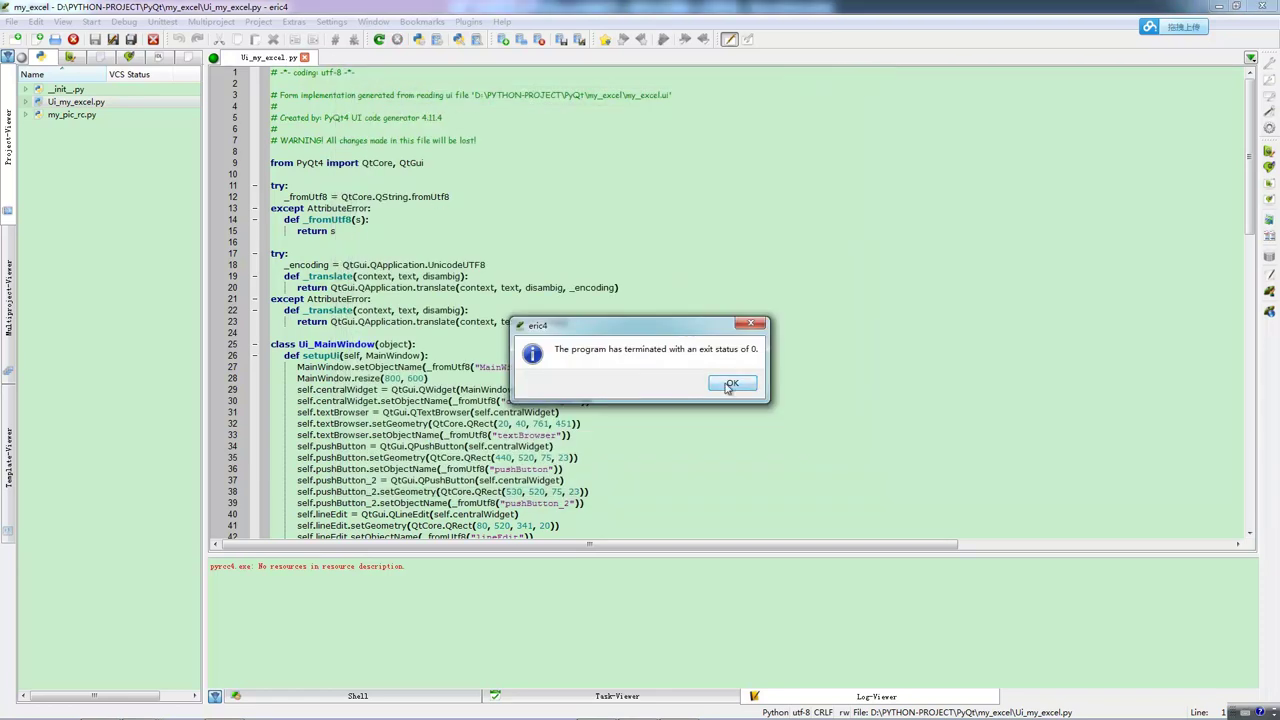
click(729, 386)
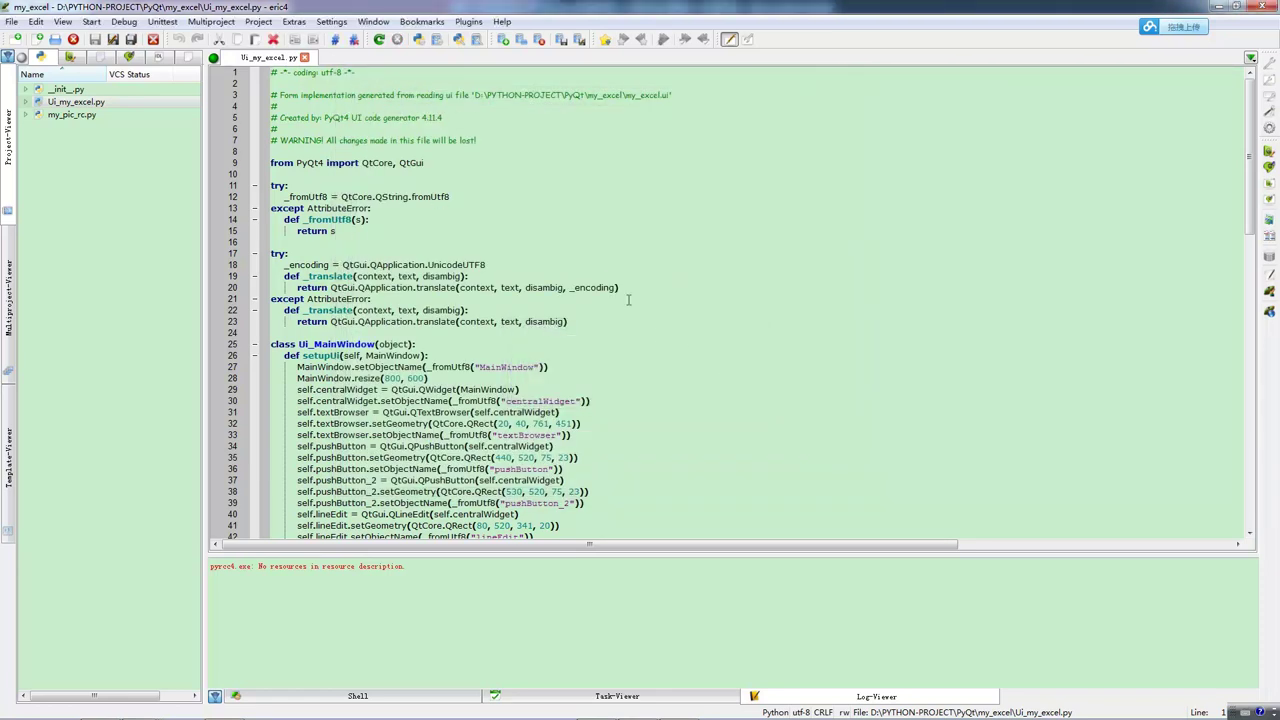
click(568, 204)
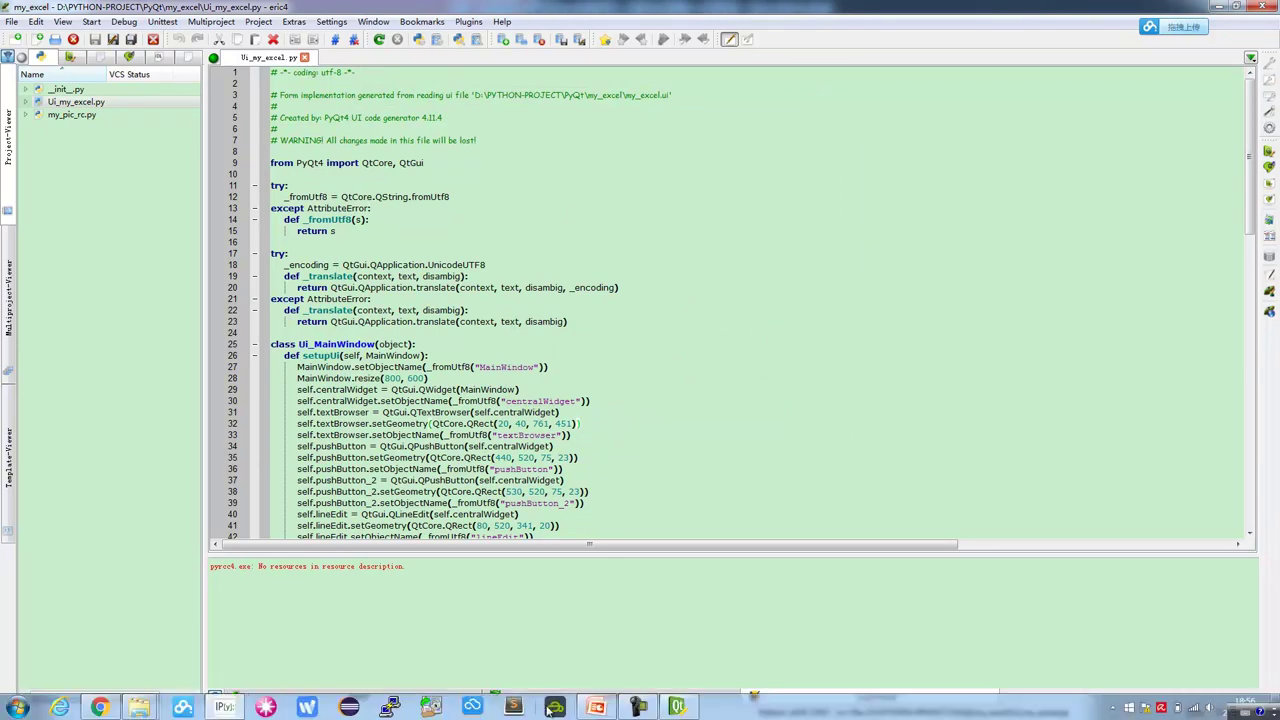
Switch to PowerPoint to review the 界面设计 slide's outline and return to eric4
click(596, 707)
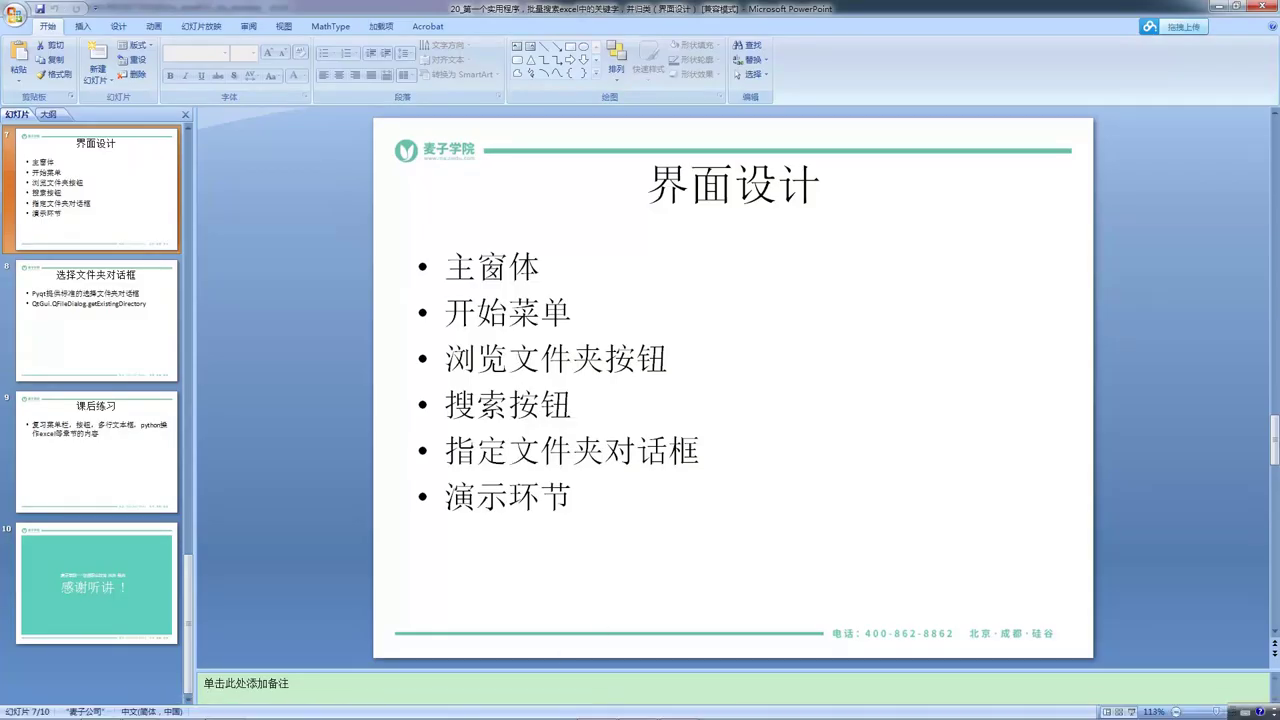
mouse_move(598, 712)
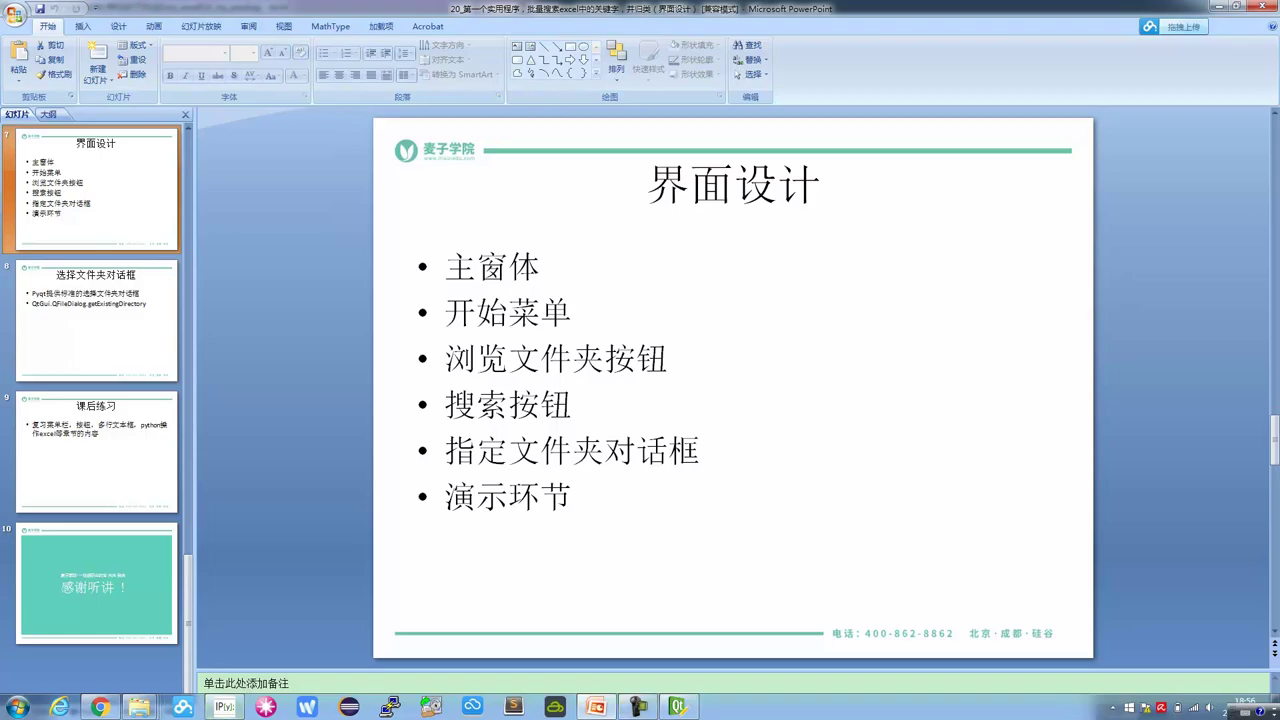
click(637, 707)
Open the forms code generator for my_excel.ui and define a new dialog class MainWindow in my_excel.py in the my_excel project folder
click(70, 56)
click(70, 90)
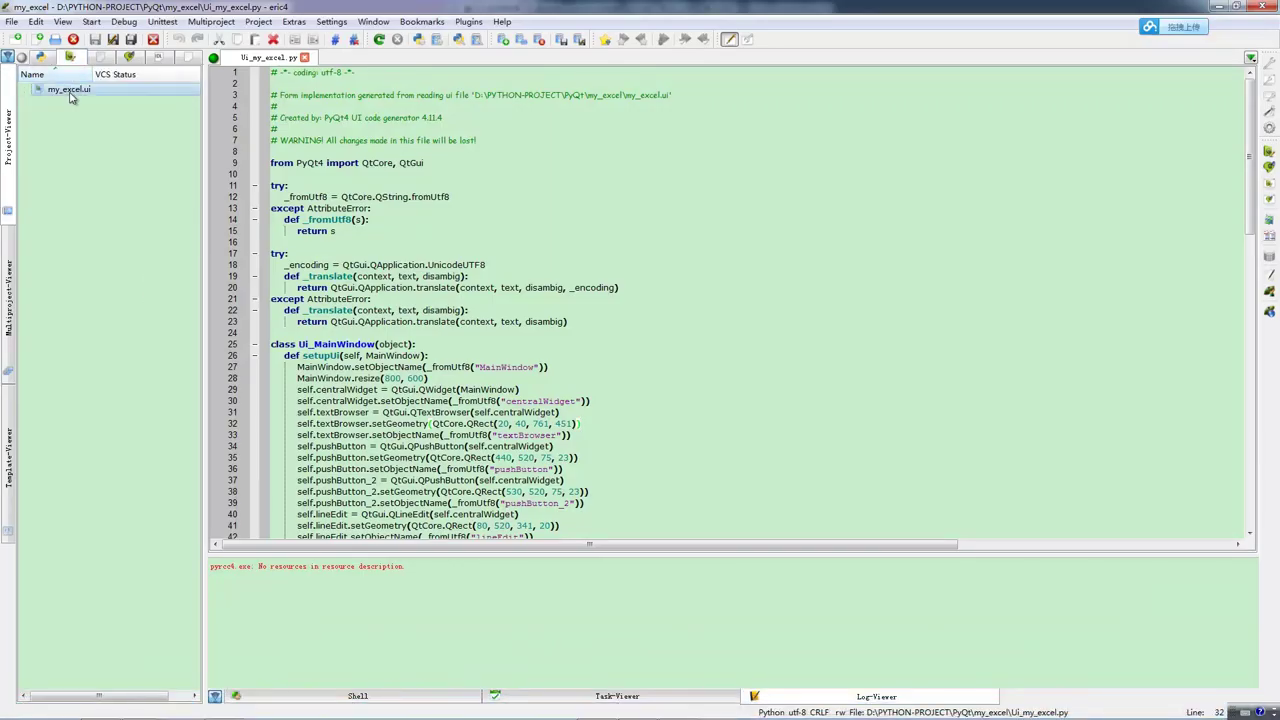
right_click(70, 92)
click(110, 120)
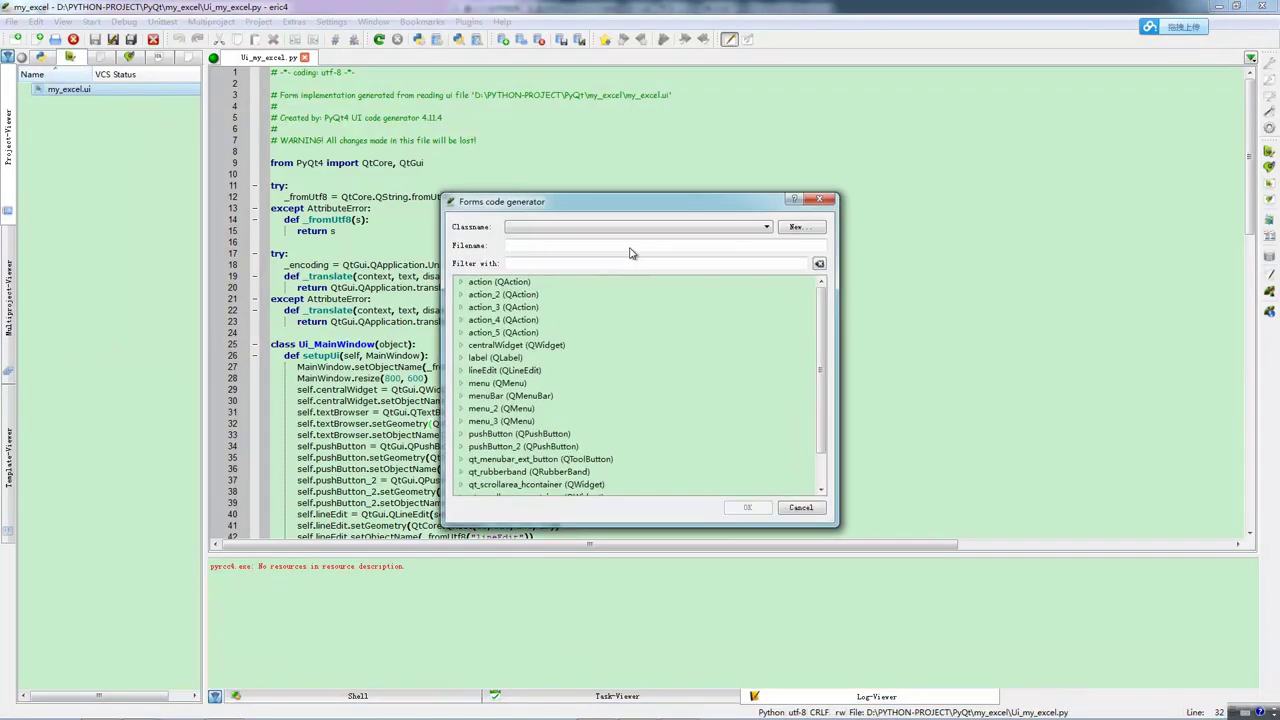
drag(608, 210, 596, 127)
click(782, 144)
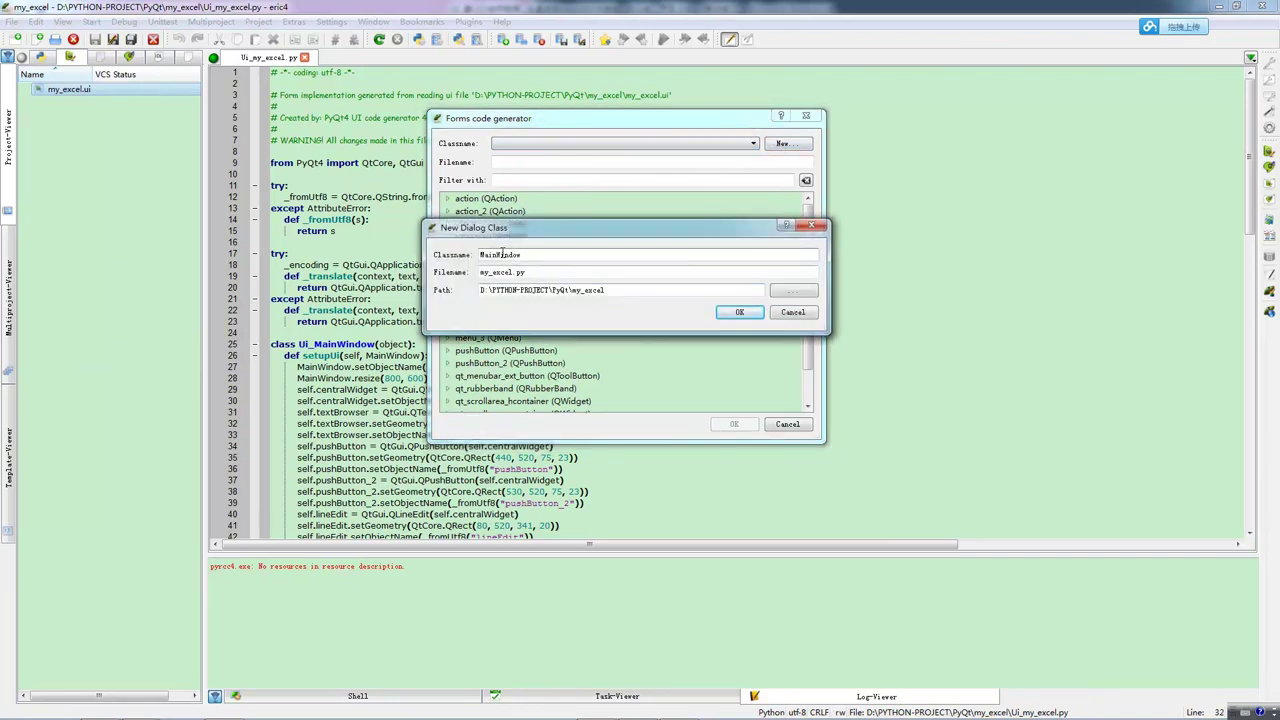
click(730, 312)
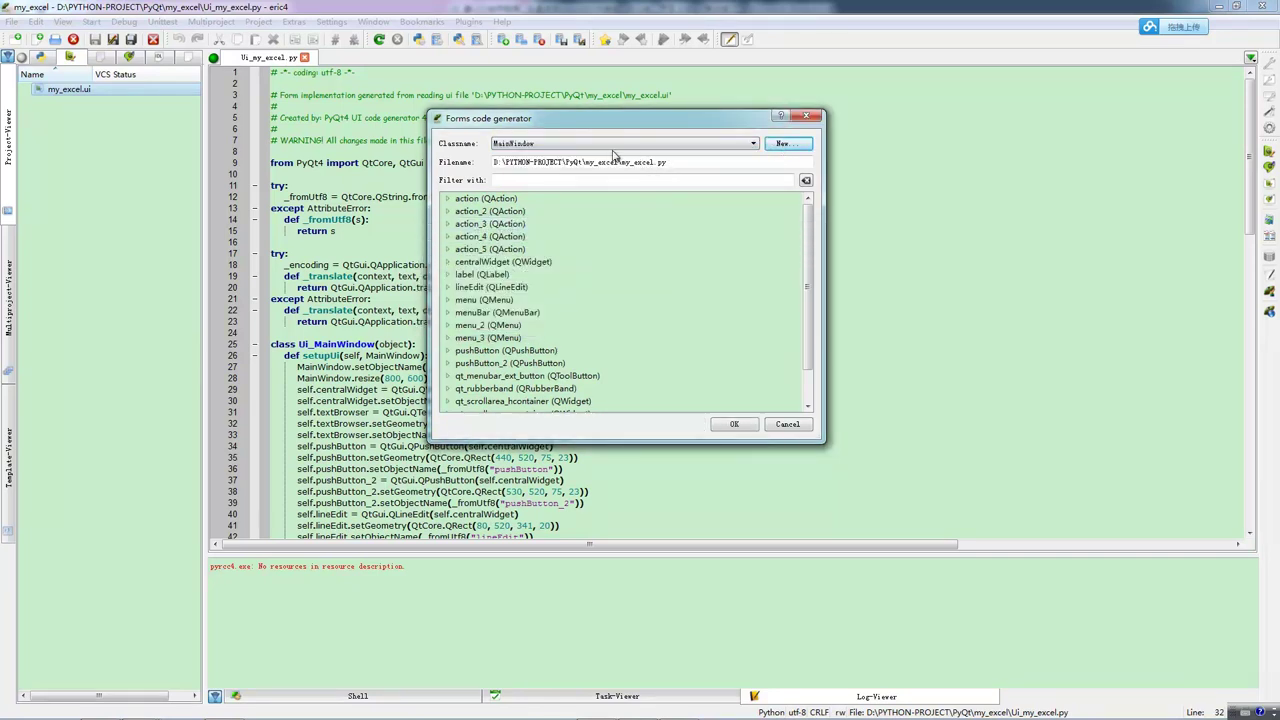